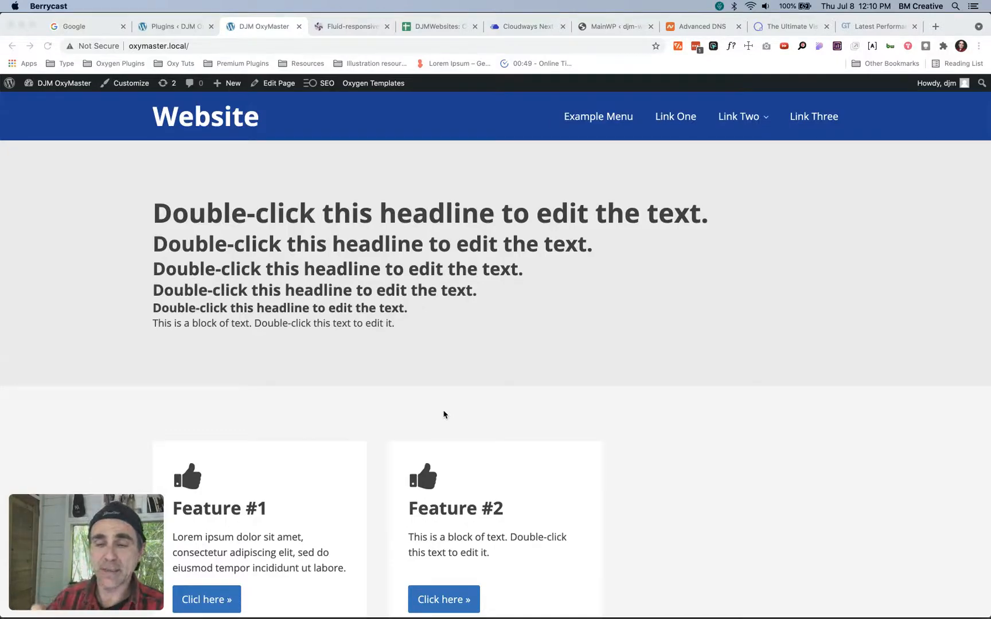
- Switch to Adobe Acrobat and read through the class tables of the OxyNinja Core cheat sheet, from columns to icons and buttons
key("super+Tab")
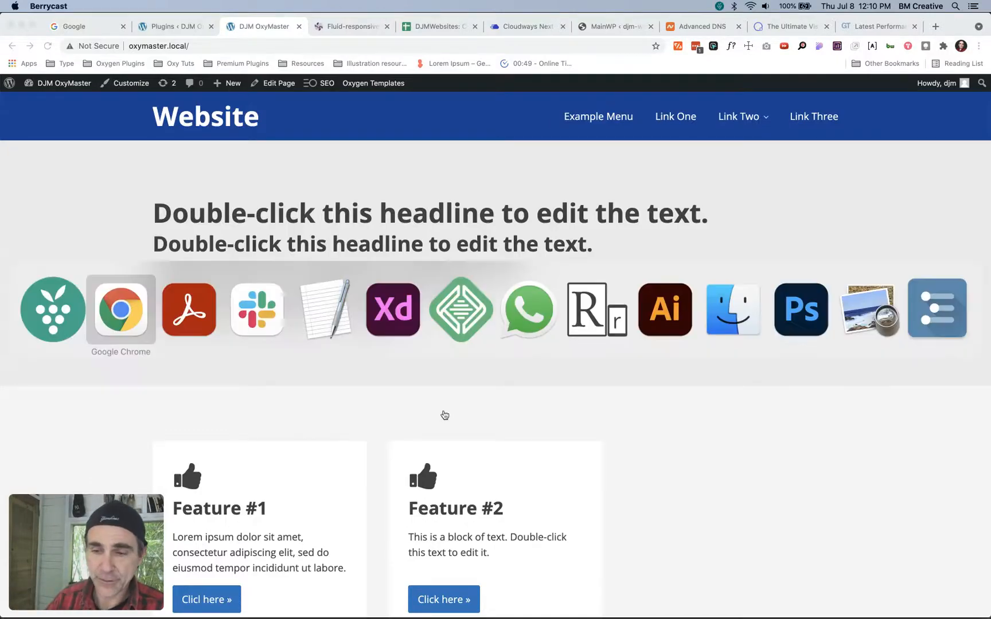
key("super+Tab")
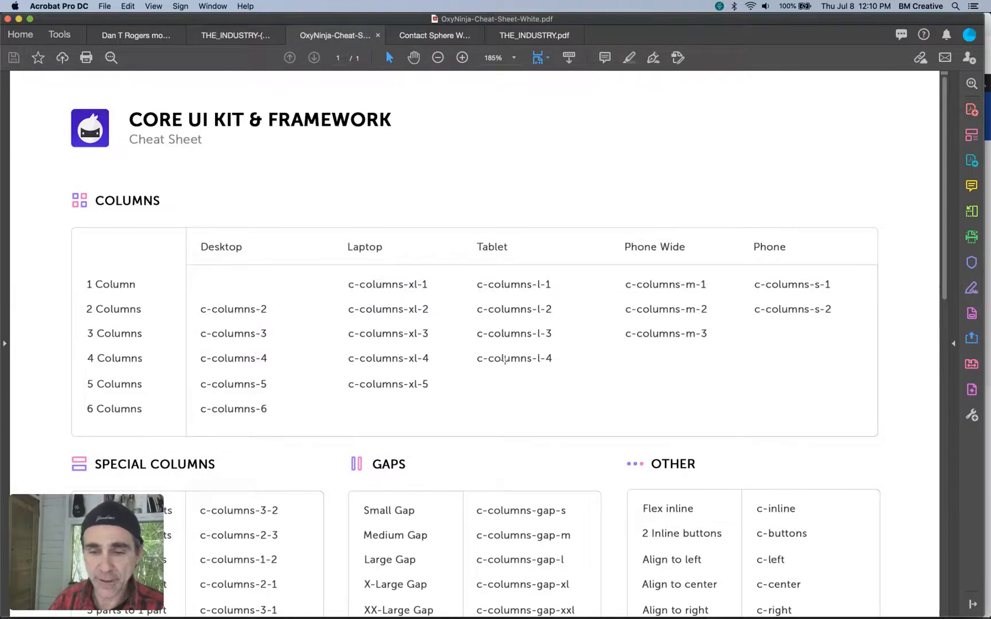
scroll(504, 360, "down", 1)
scroll(504, 360, "down", 1)
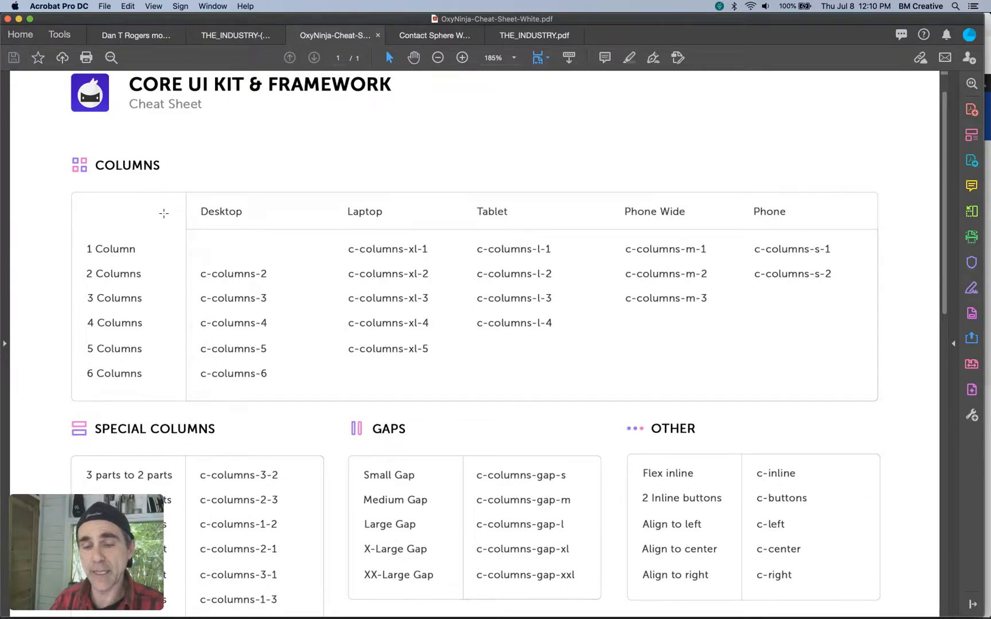
scroll(163, 213, "down", 1)
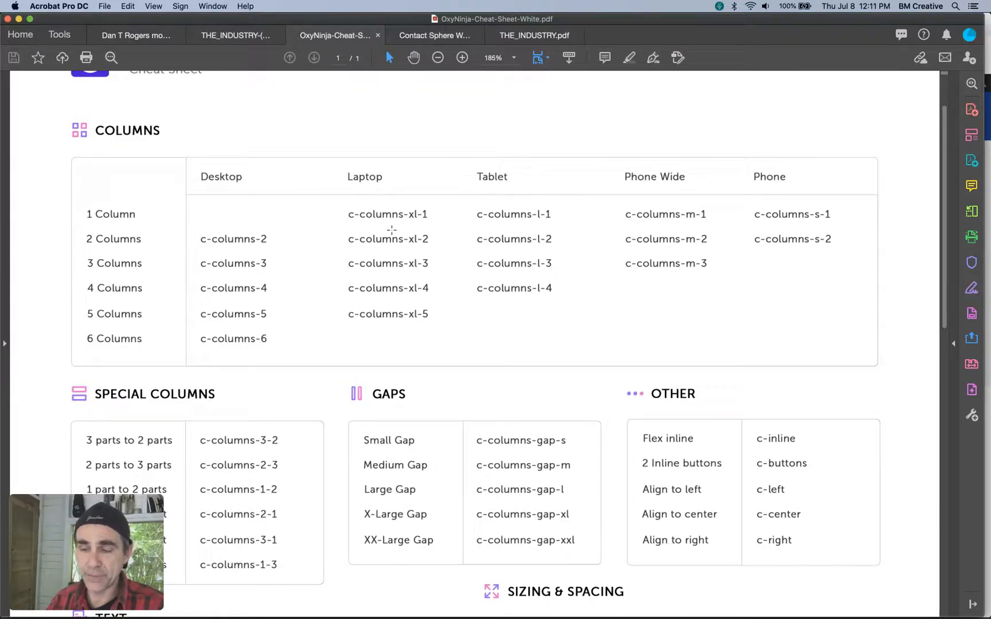
scroll(391, 229, "down", 2)
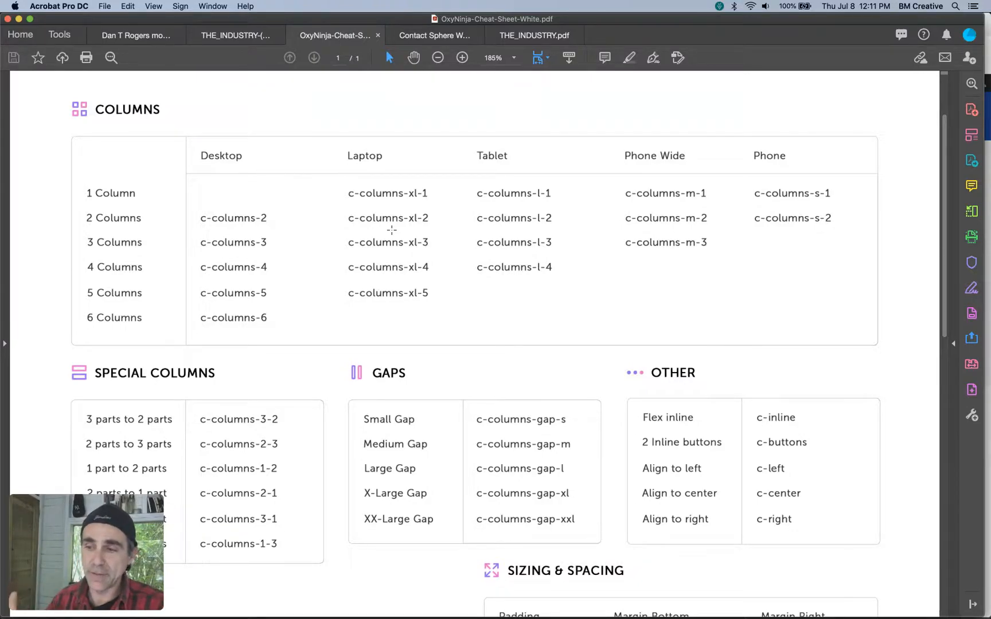
scroll(391, 230, "down", 5)
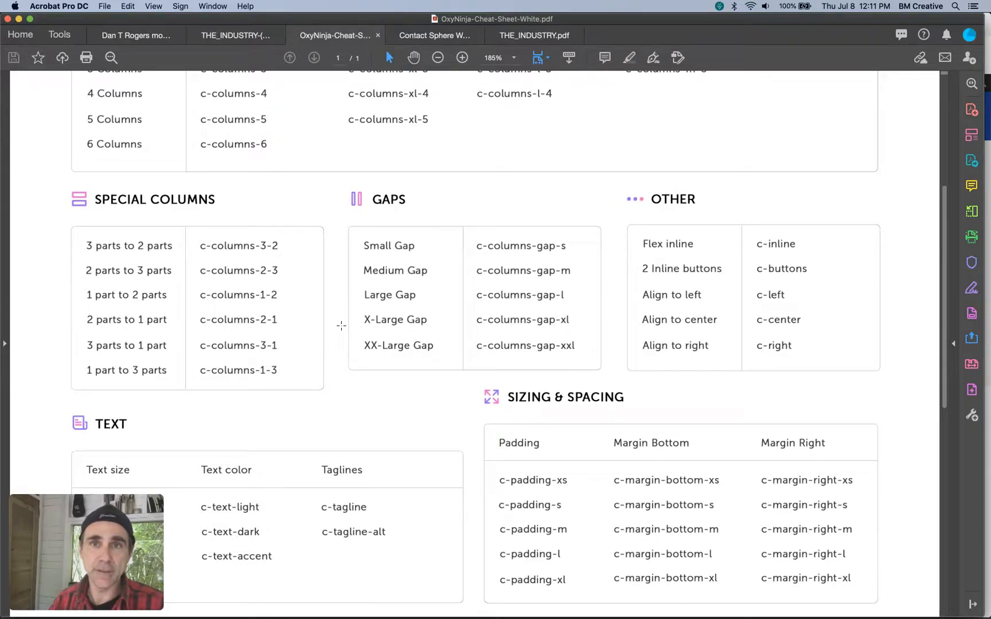
scroll(398, 350, "down", 6)
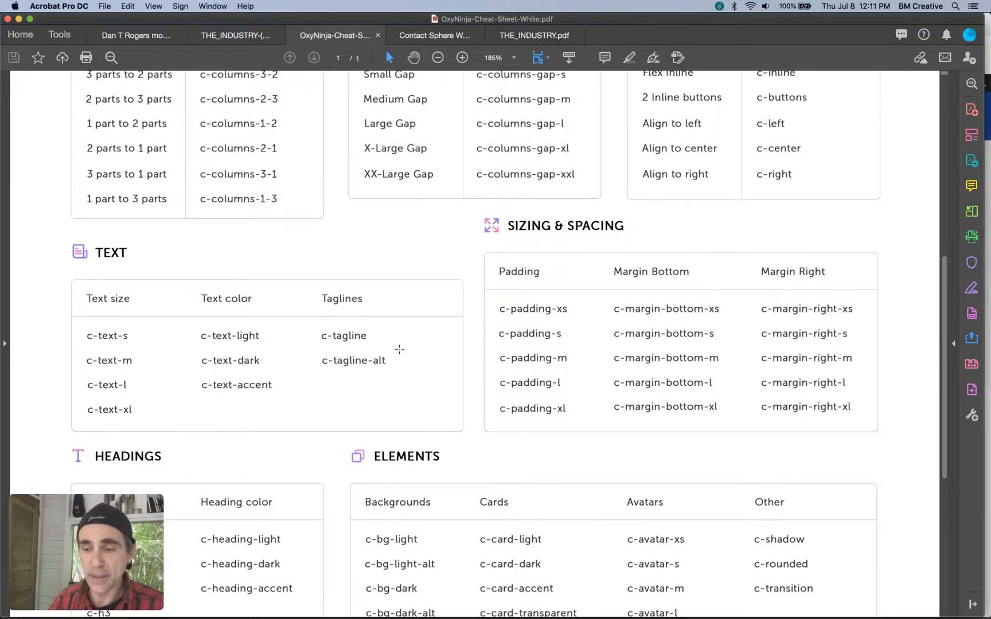
scroll(399, 349, "down", 5)
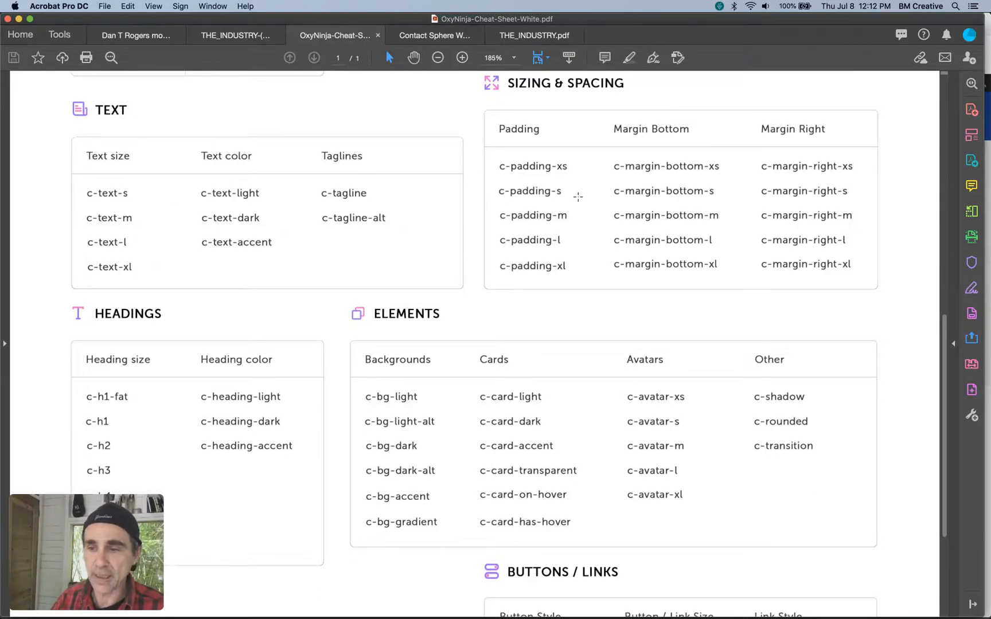
scroll(579, 192, "up", 2)
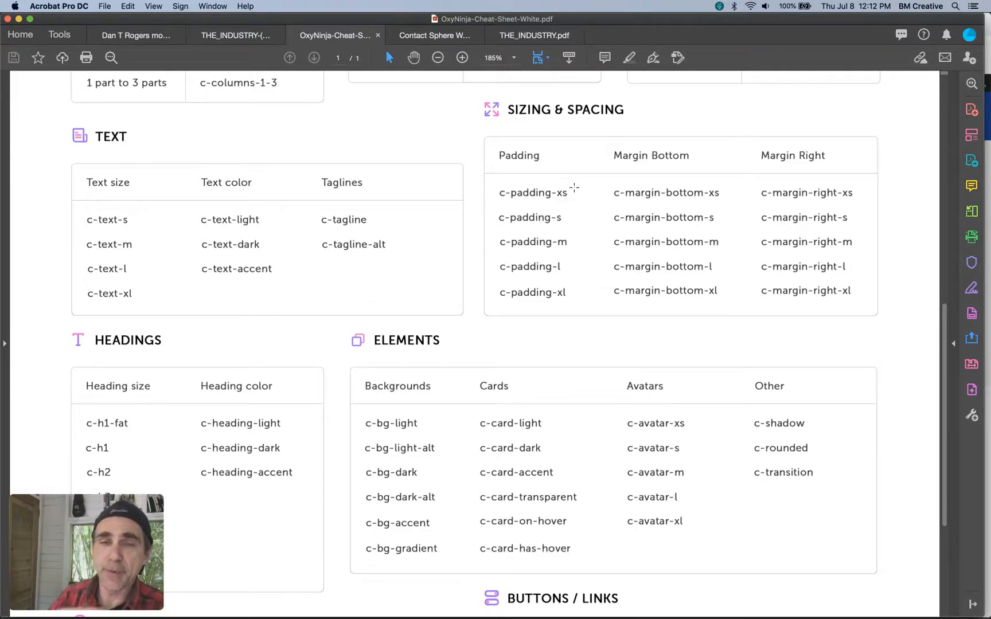
scroll(574, 187, "down", 3)
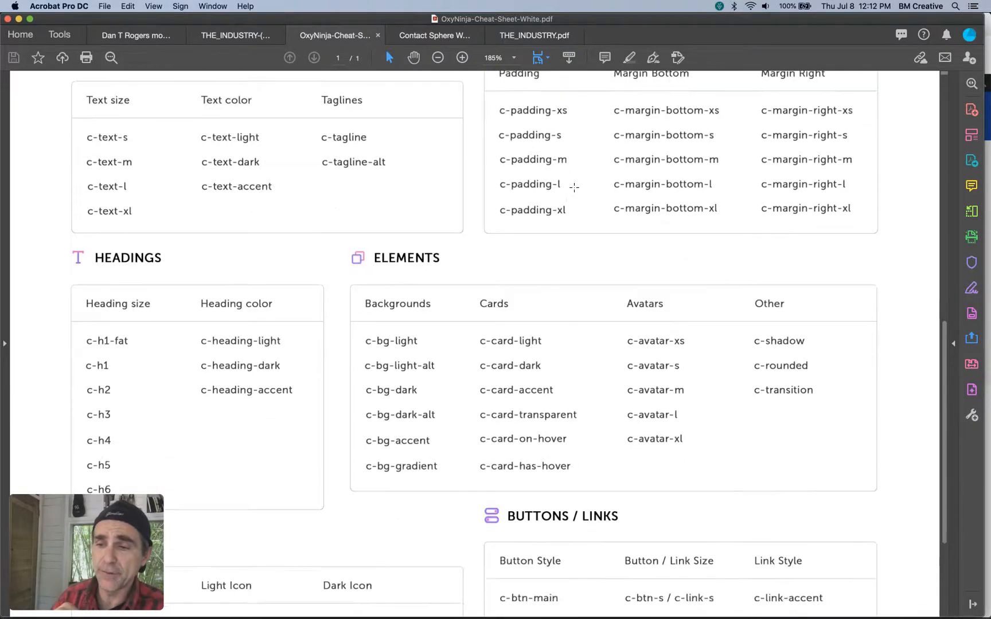
scroll(574, 187, "down", 5)
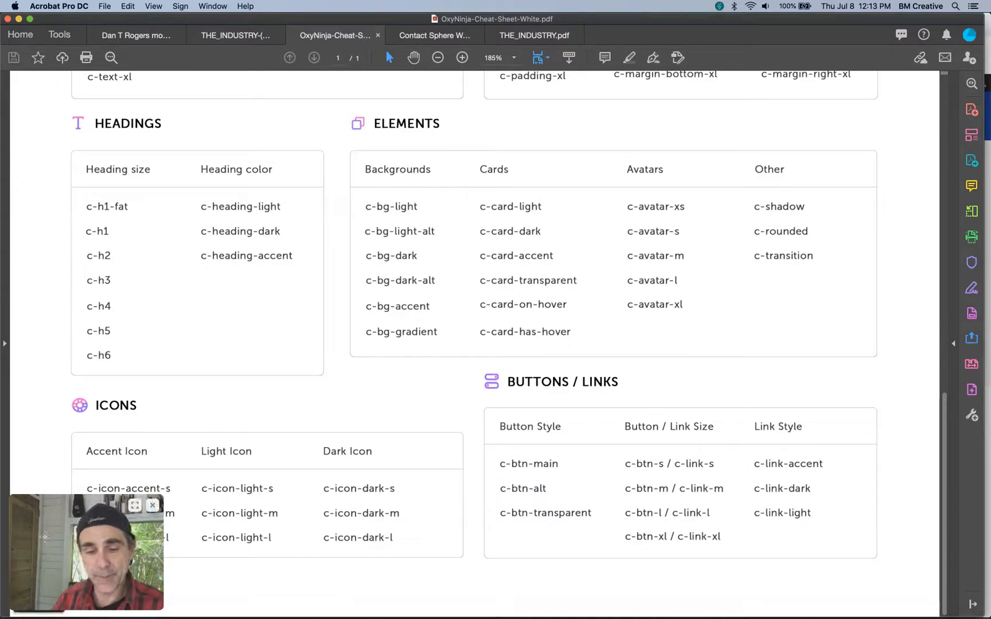
left_click_drag(102, 526, 752, 517)
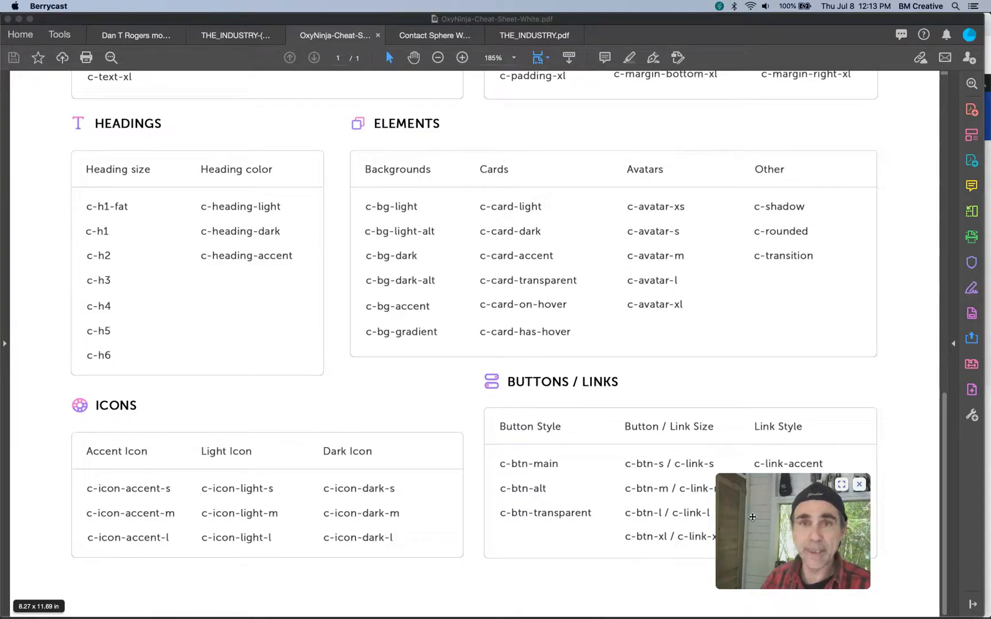
- Switch back to Chrome, reload the oxymaster.local home page and open it in the Oxygen builder
key("super+Tab")
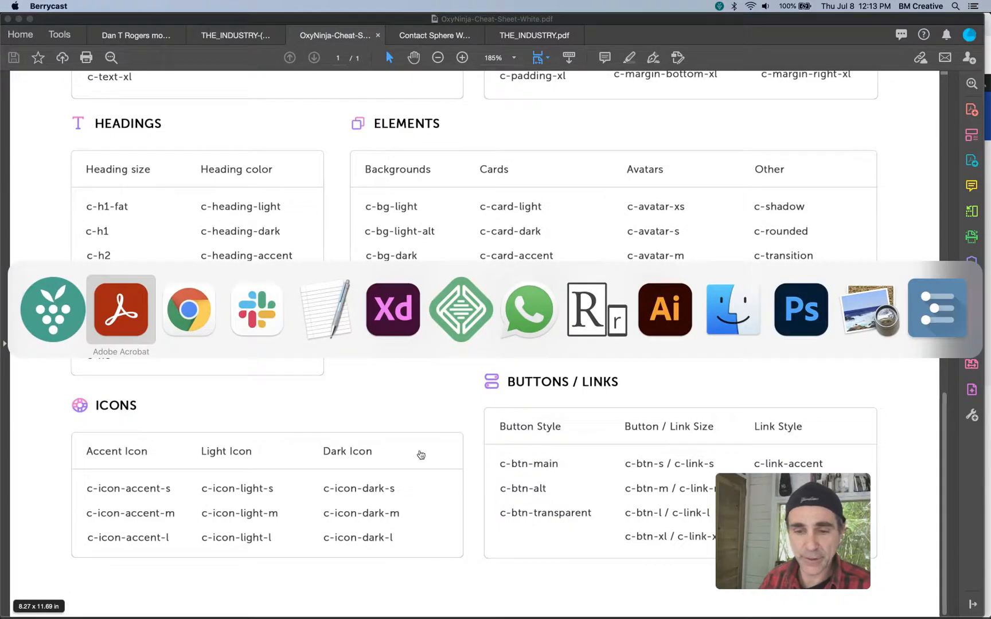
key("super+Tab")
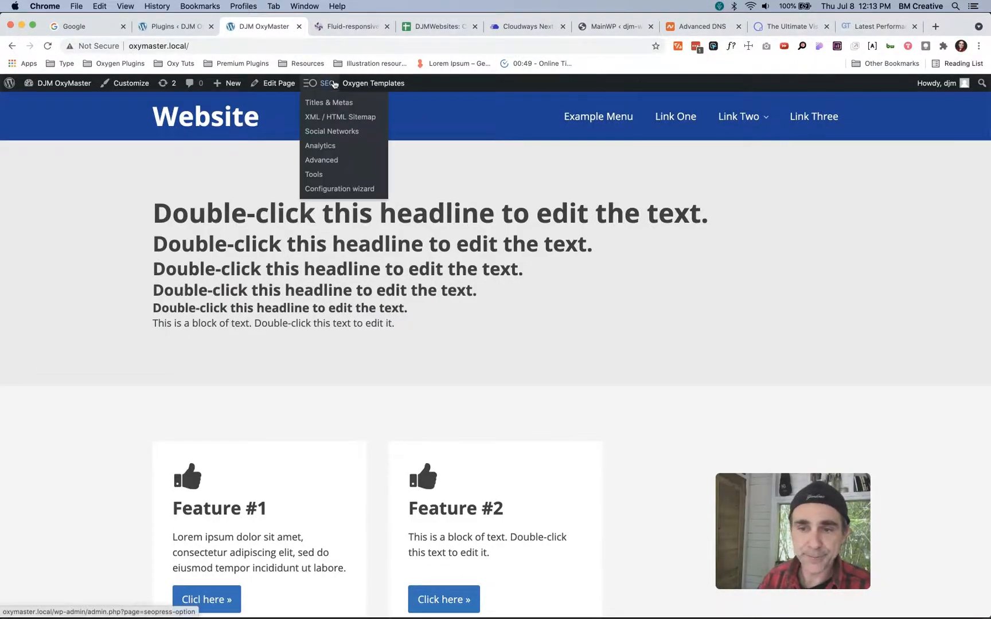
left_click_drag(752, 500, 853, 523)
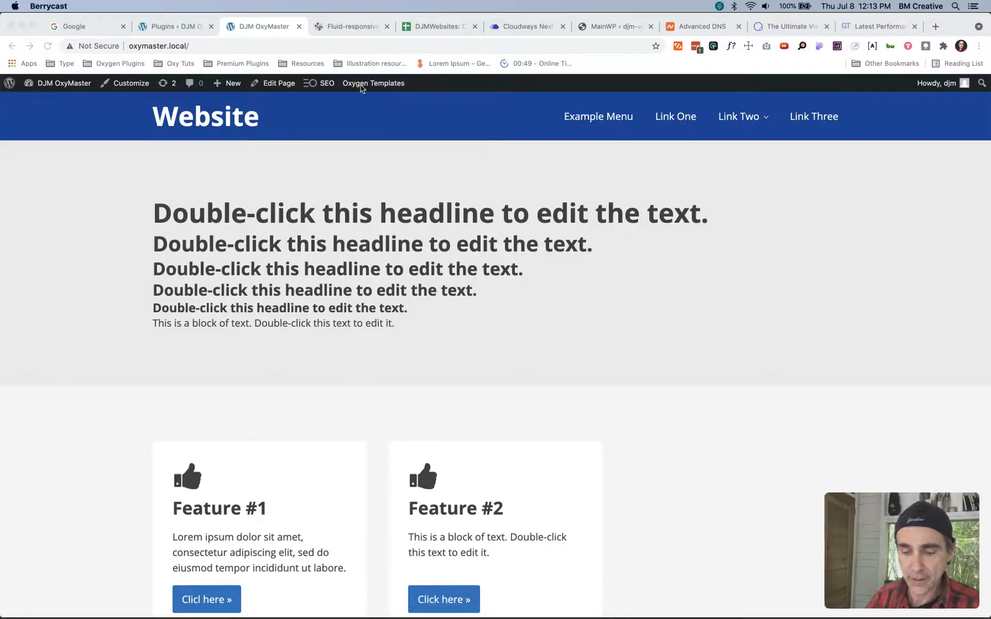
left_click(464, 151)
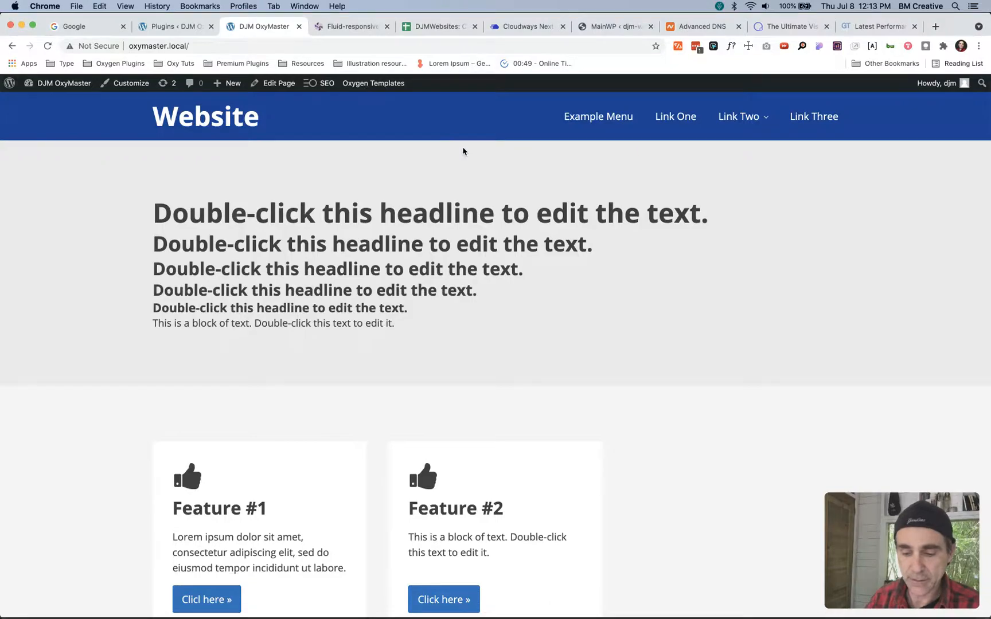
key("super+r")
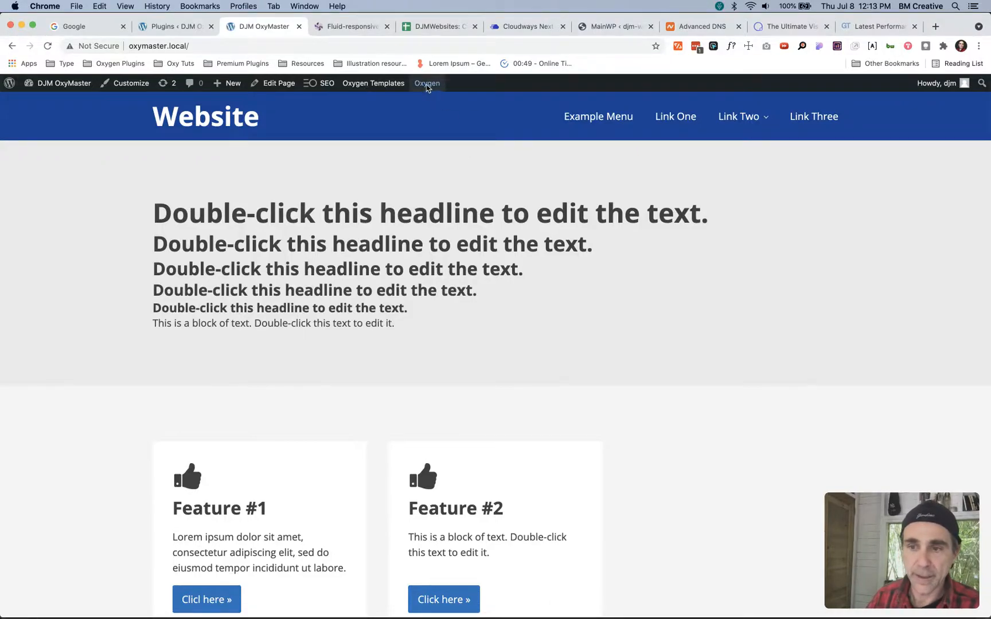
mouse_move(427, 84)
left_click(427, 103)
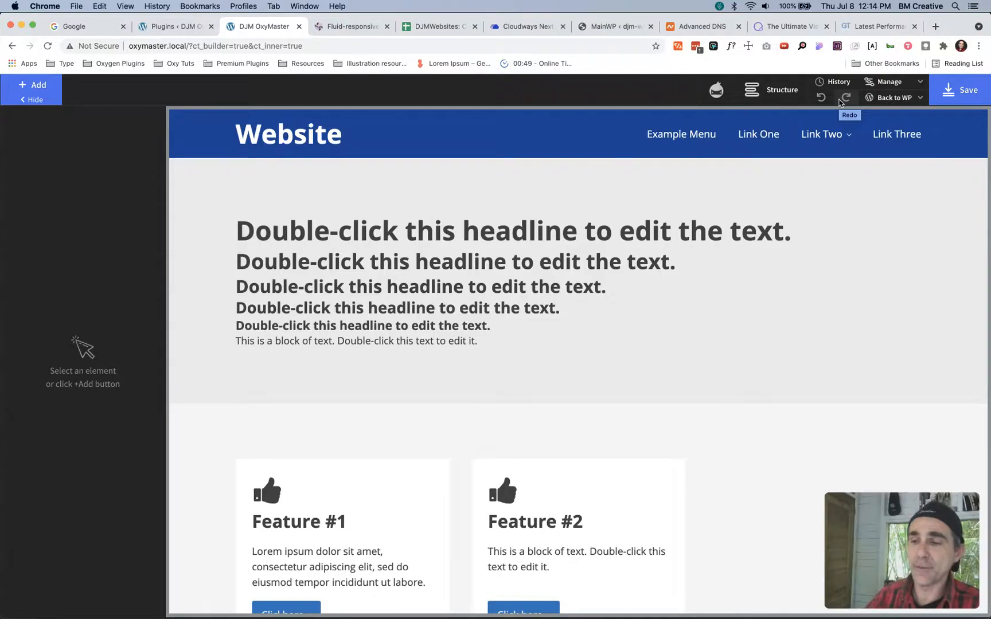
- Show the page structure, then open the selector manager and expand the enabled Uncategorized folder
left_click(751, 91)
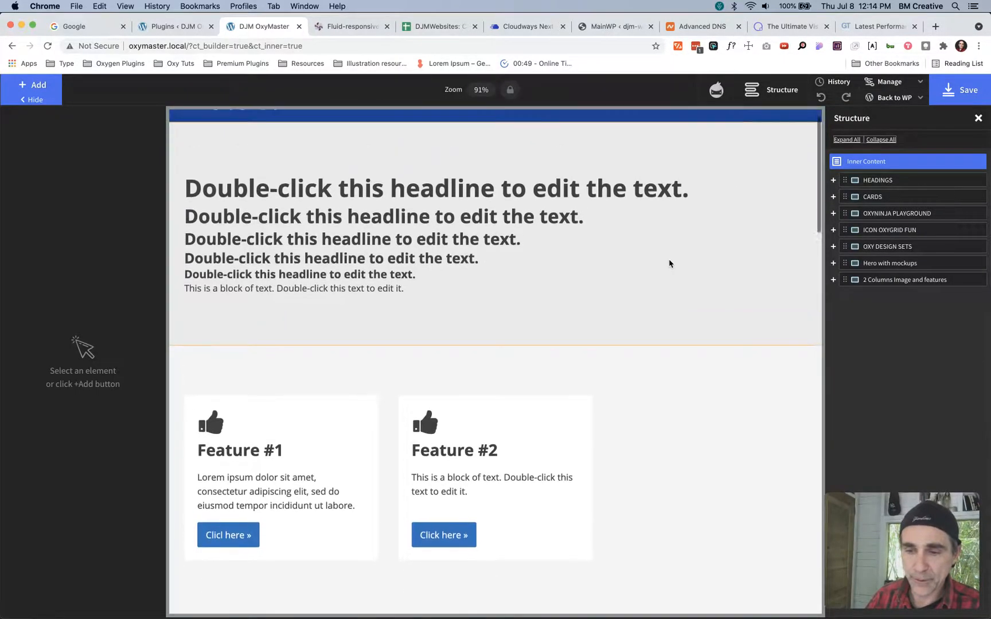
left_click(897, 84)
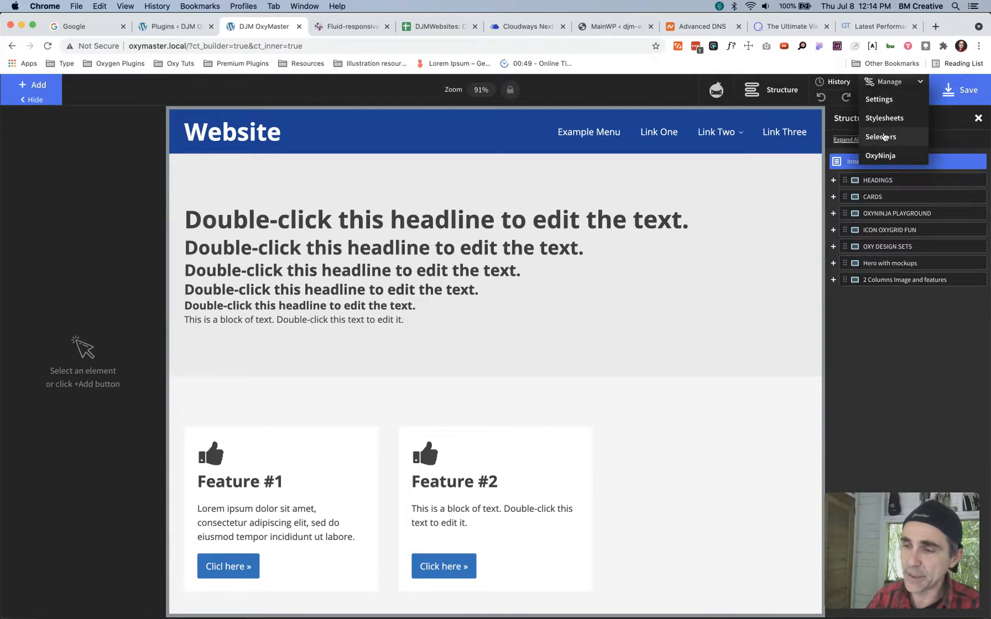
left_click(883, 136)
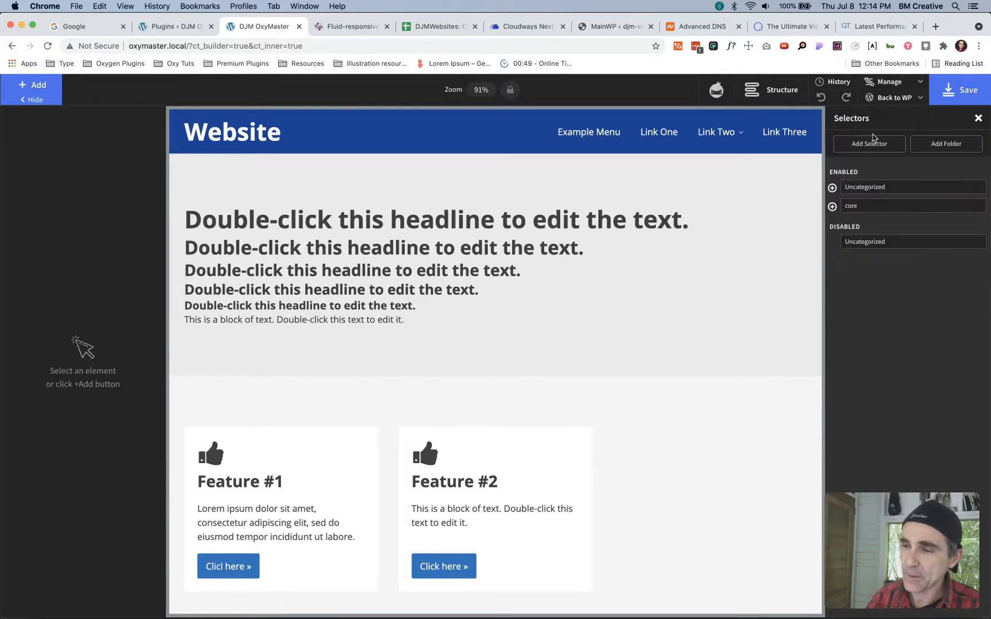
left_click(858, 190)
left_click(831, 188)
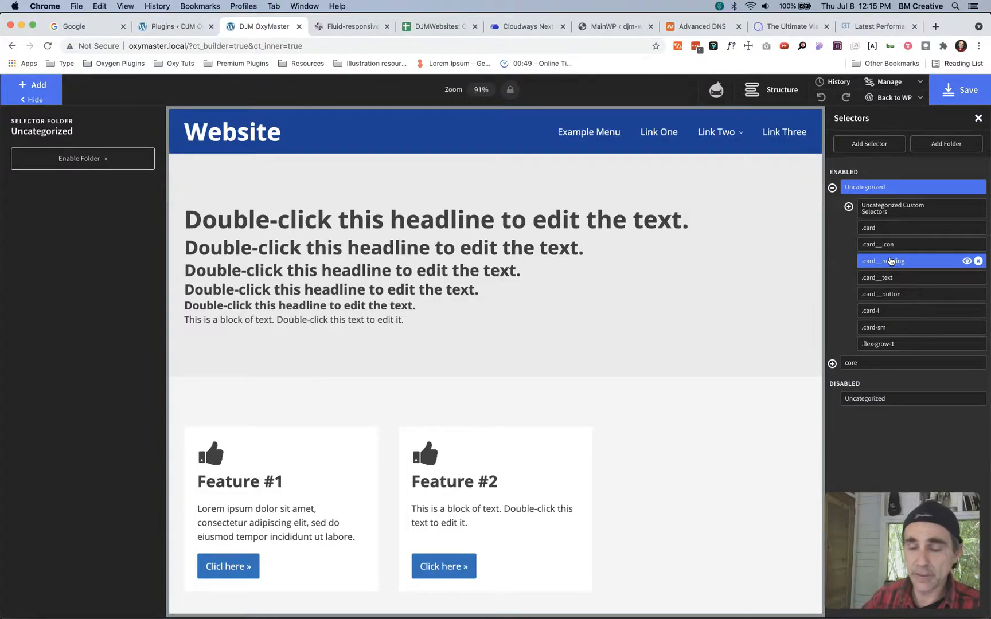
- Expand the core selector folder and look through its column, button, card, margin and padding classes
left_click(864, 365)
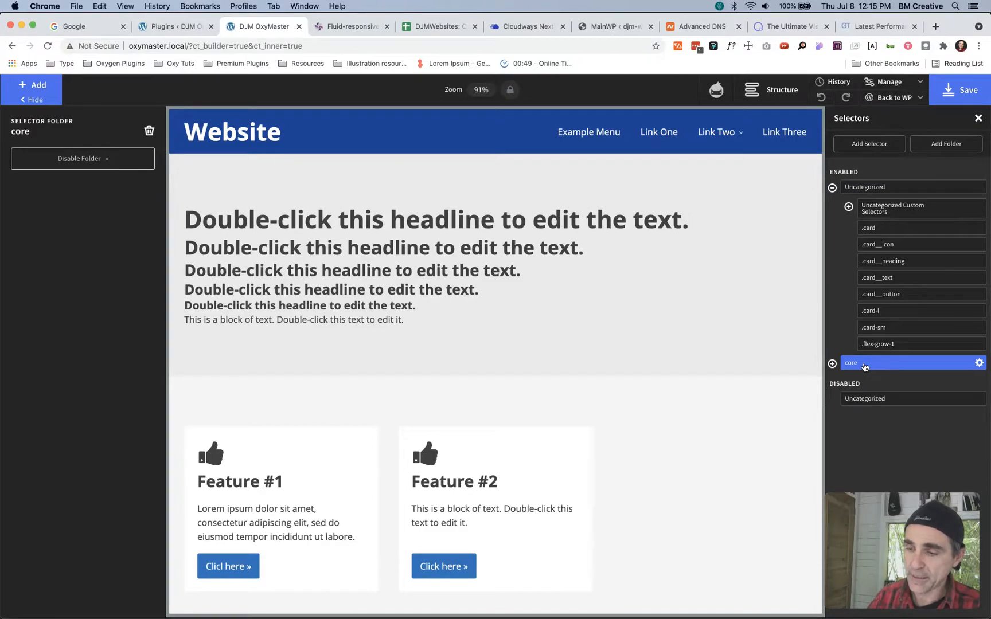
left_click(832, 363)
scroll(856, 294, "down", 3)
left_click_drag(879, 528, 66, 527)
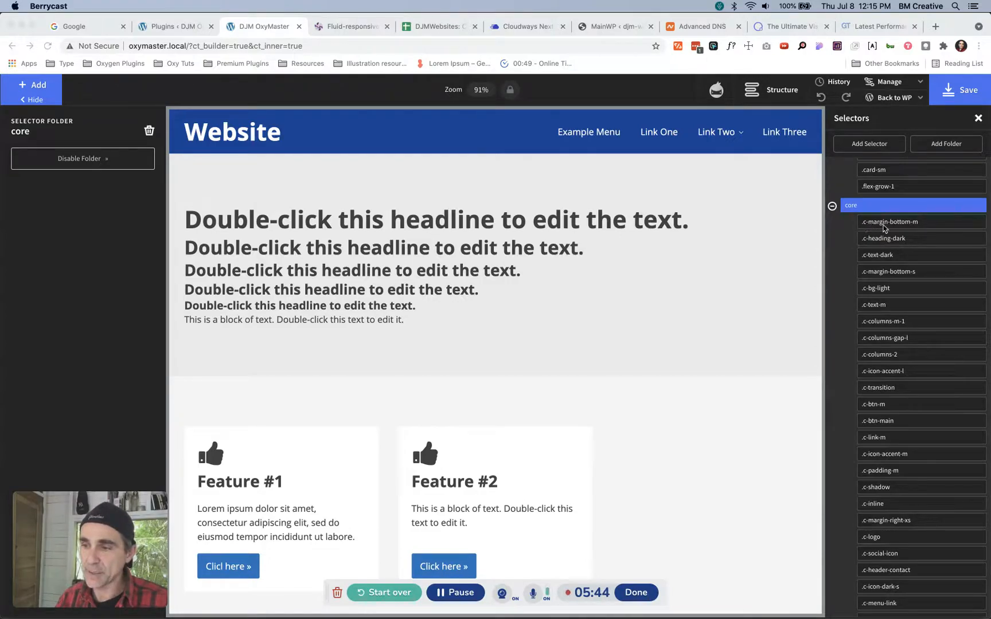
scroll(883, 375, "down", 15)
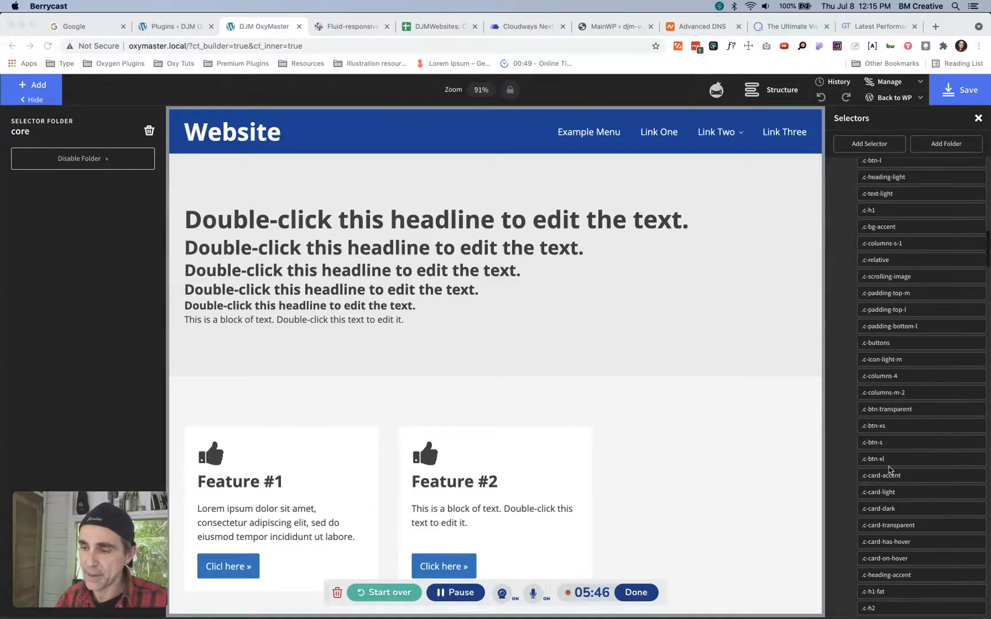
scroll(890, 470, "down", 3)
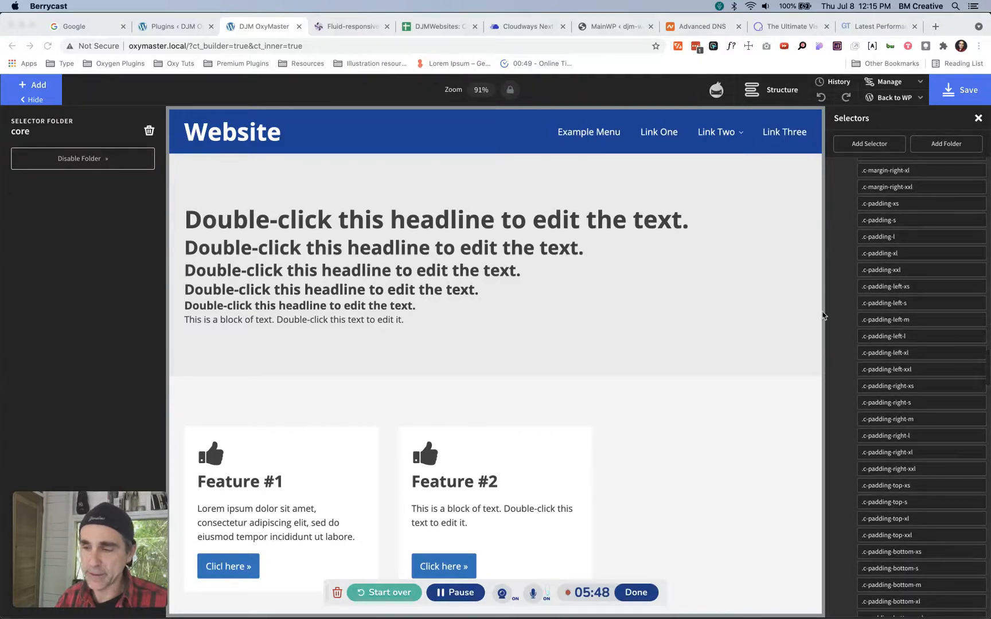
scroll(575, 469, "down", 2)
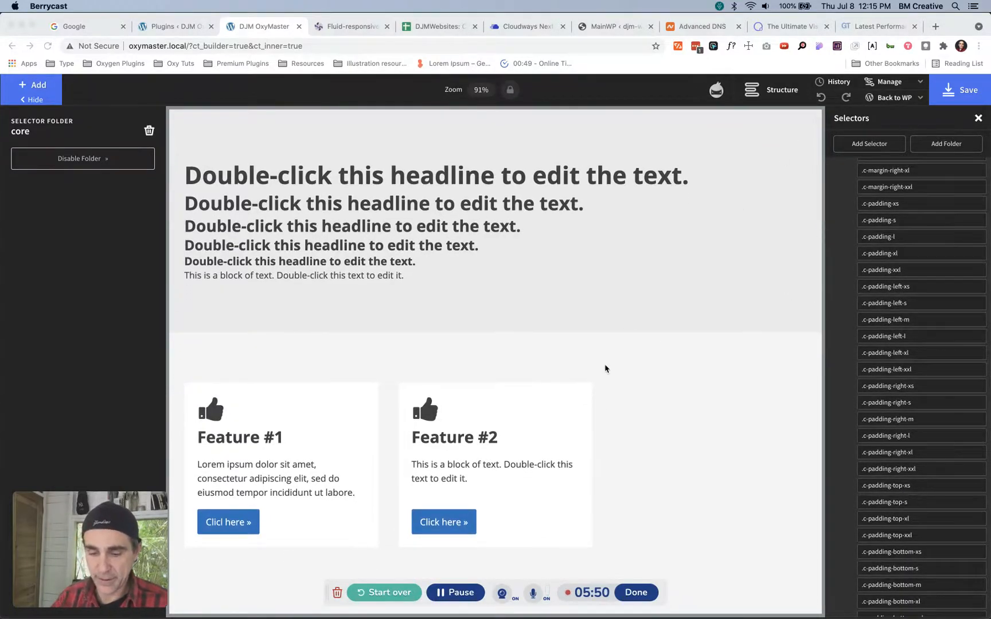
- Return to the page structure, select the div that contains both feature cards and examine its grid column and row settings
left_click(754, 99)
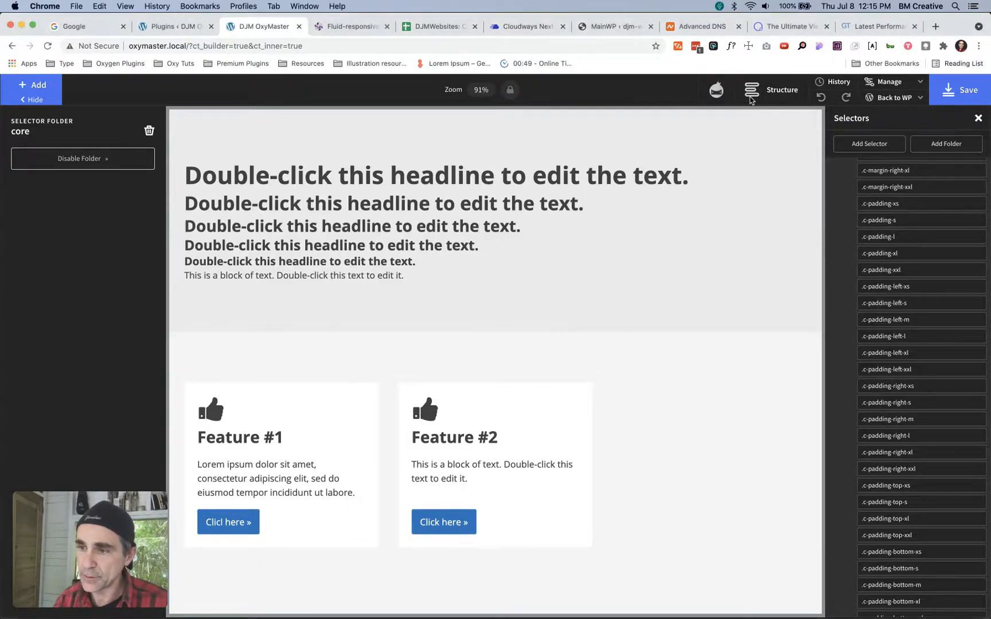
left_click(754, 90)
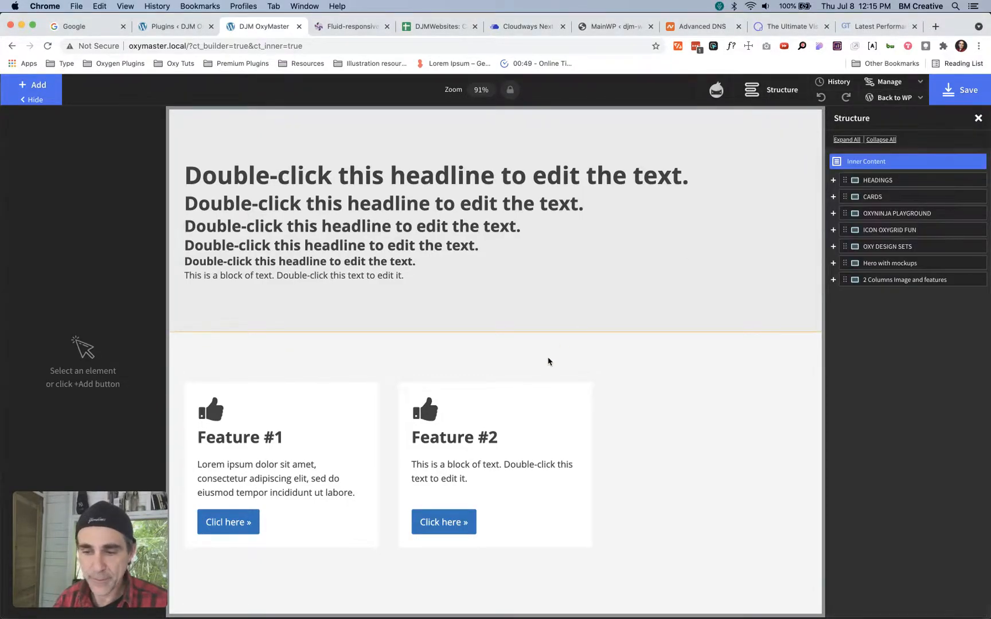
left_click(519, 390)
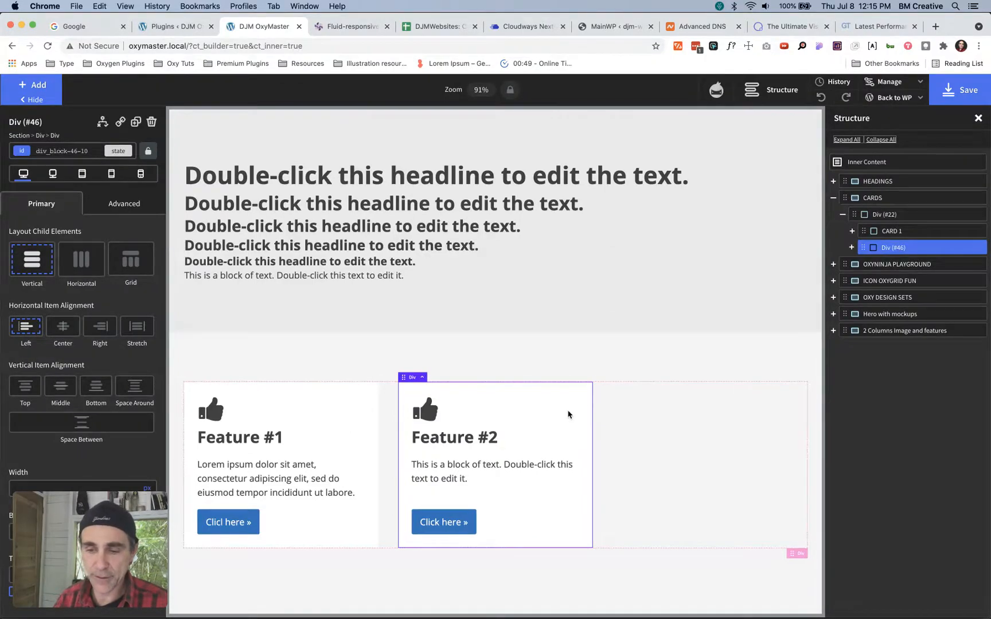
left_click(669, 410)
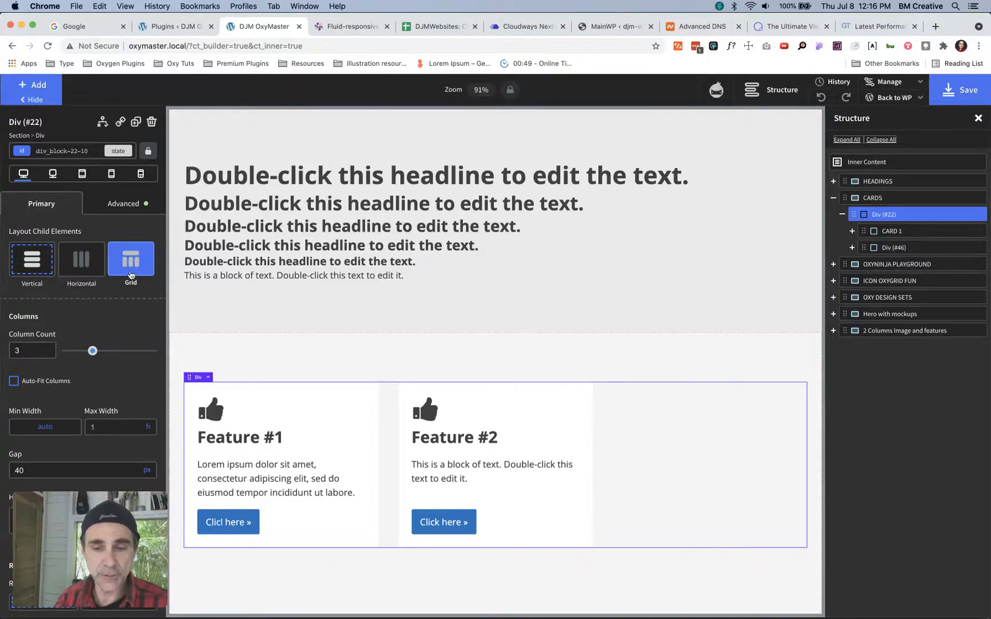
left_click_drag(64, 512, 875, 509)
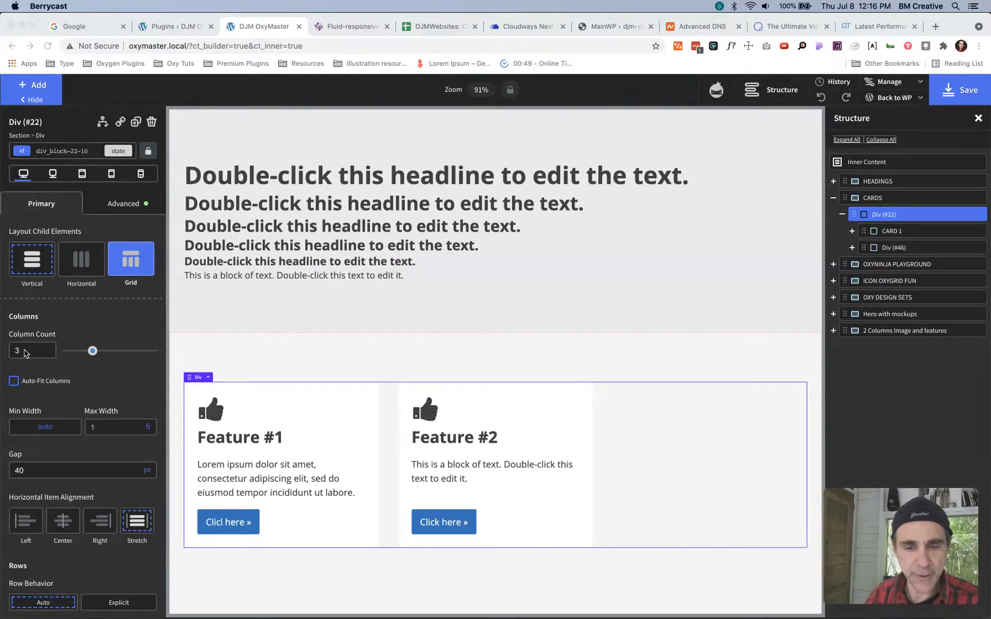
scroll(25, 352, "down", 3)
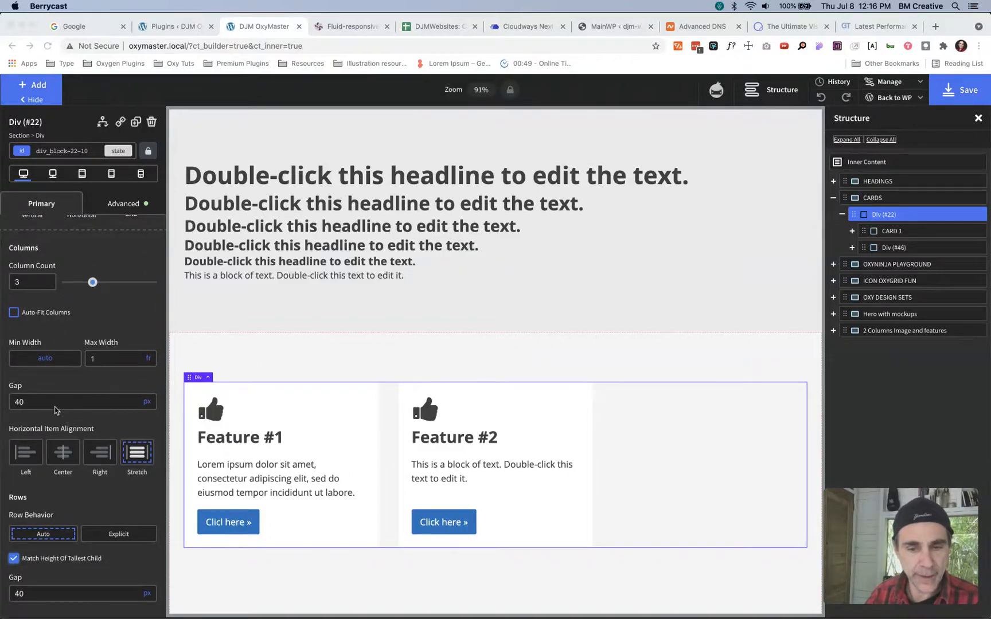
scroll(62, 414, "down", 2)
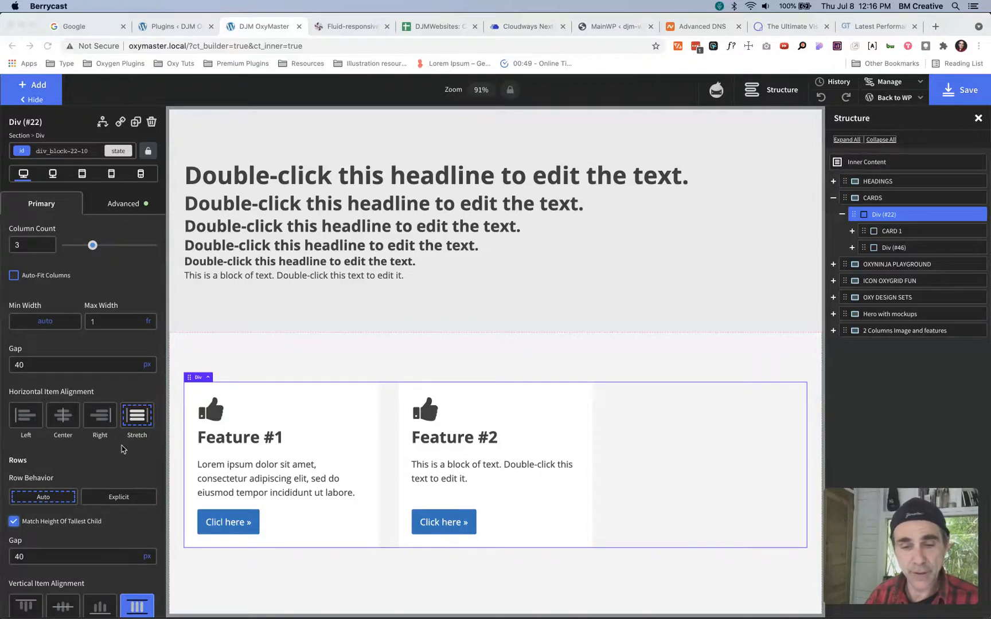
scroll(132, 421, "down", 5)
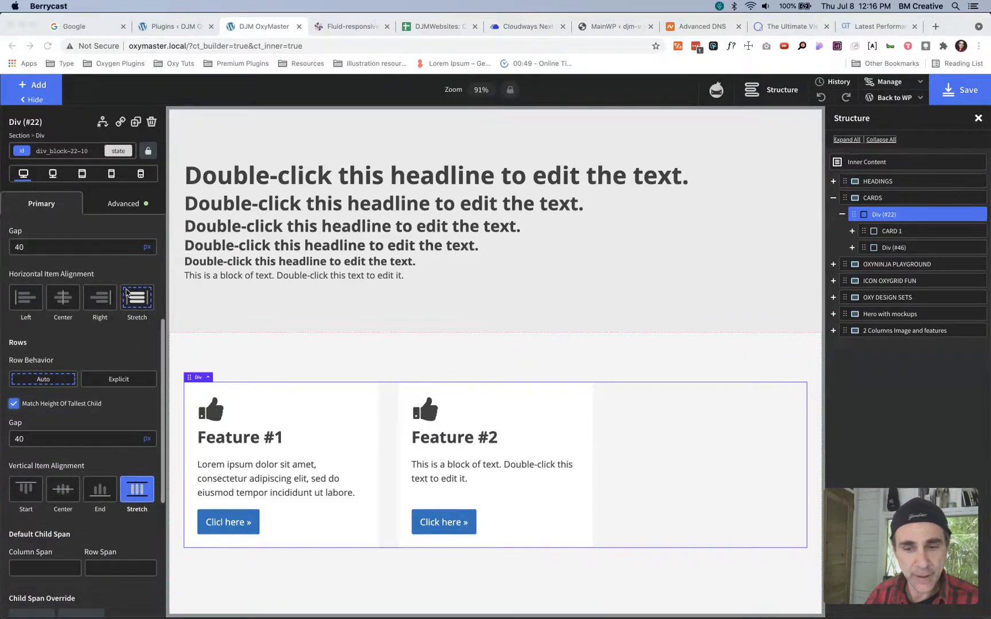
- Review the card container's grid settings, then duplicate the second feature card once to fill the third grid column
scroll(121, 453, "down", 1)
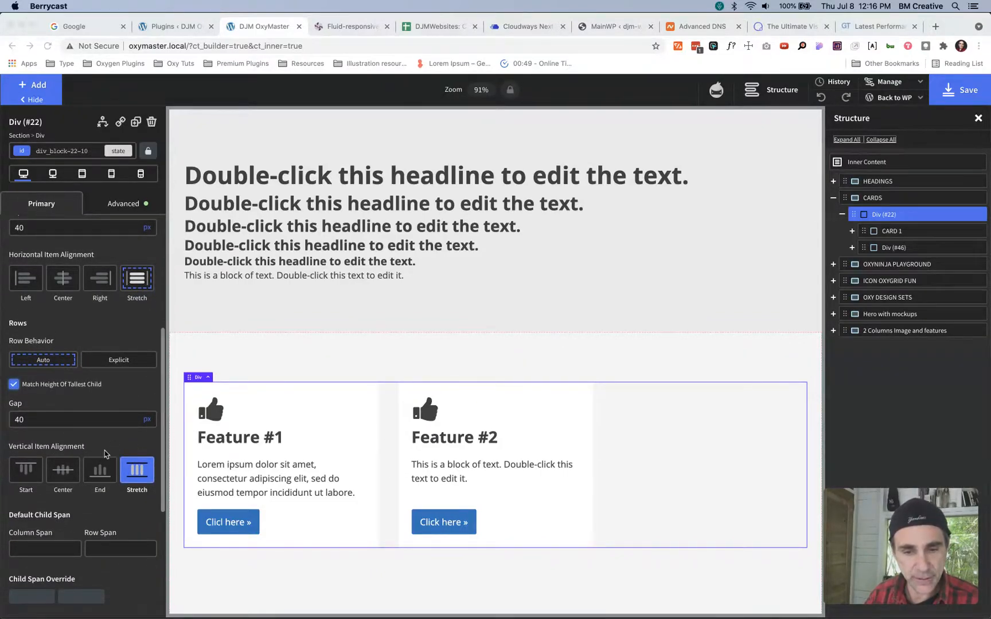
scroll(87, 381, "down", 7)
scroll(87, 381, "up", 17)
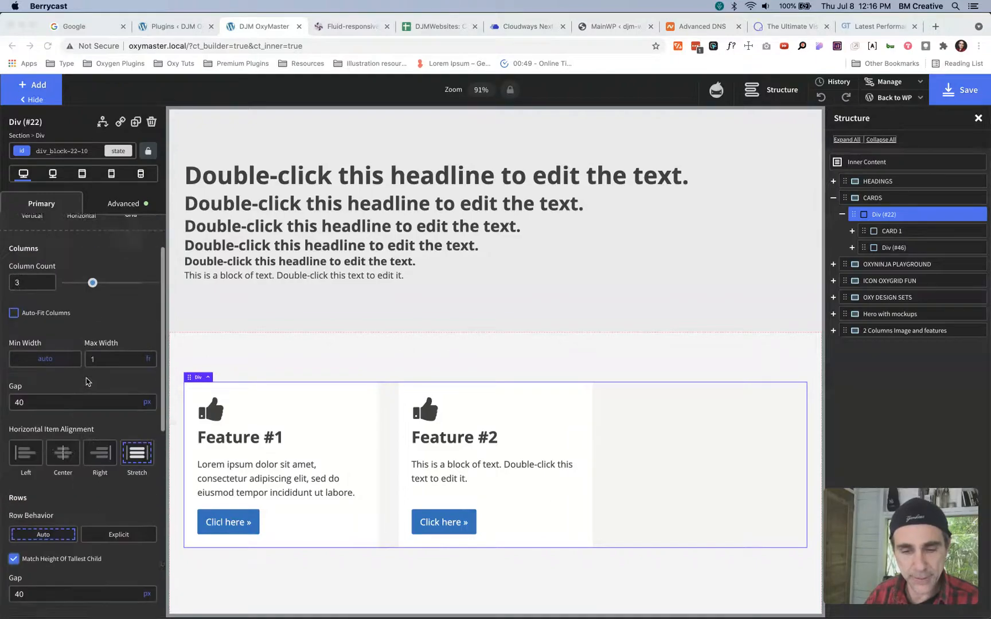
left_click(577, 394)
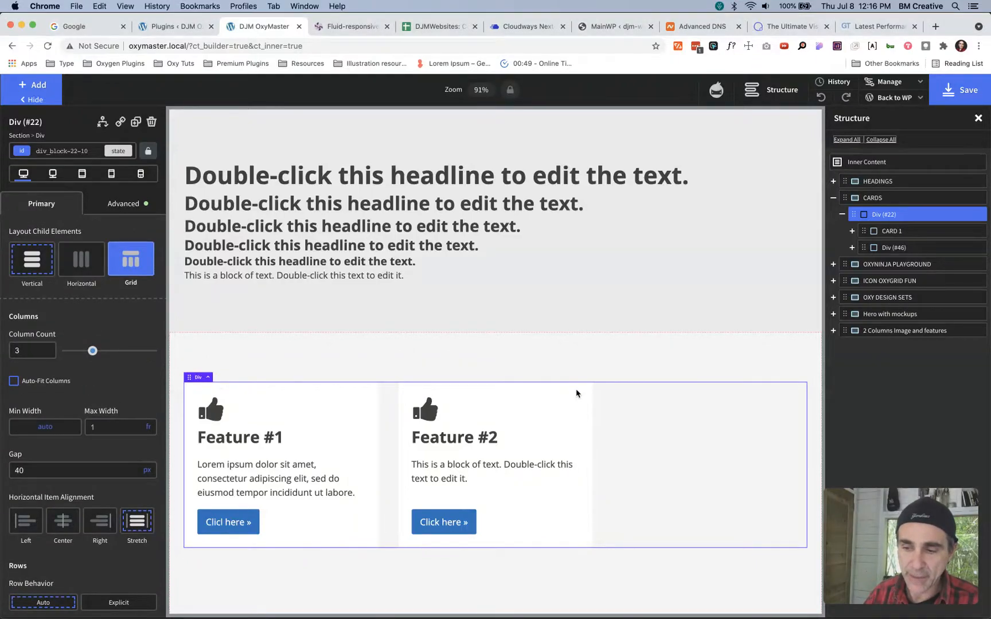
left_click(579, 394)
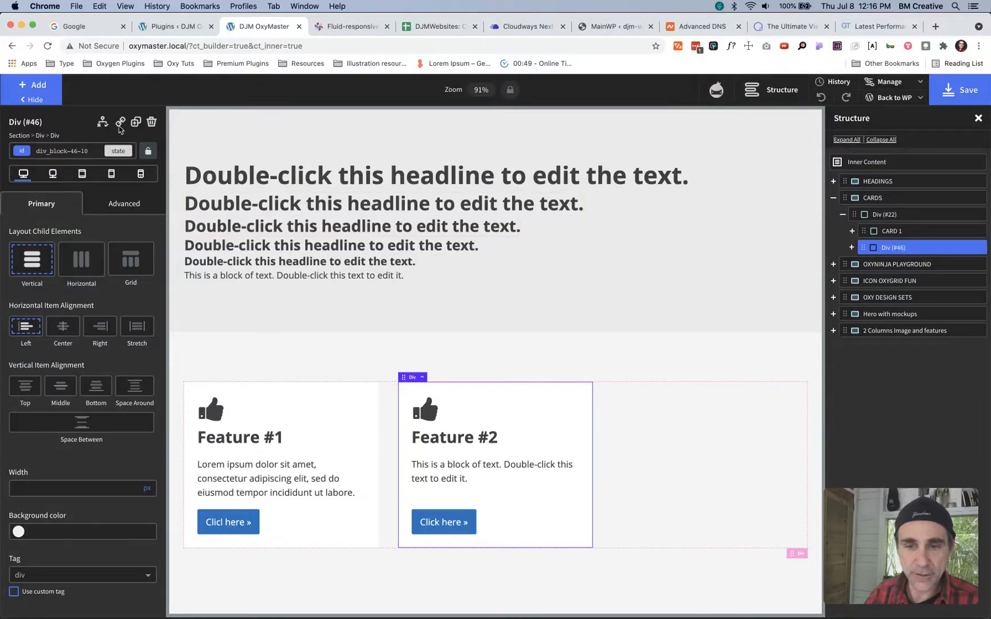
left_click(135, 122)
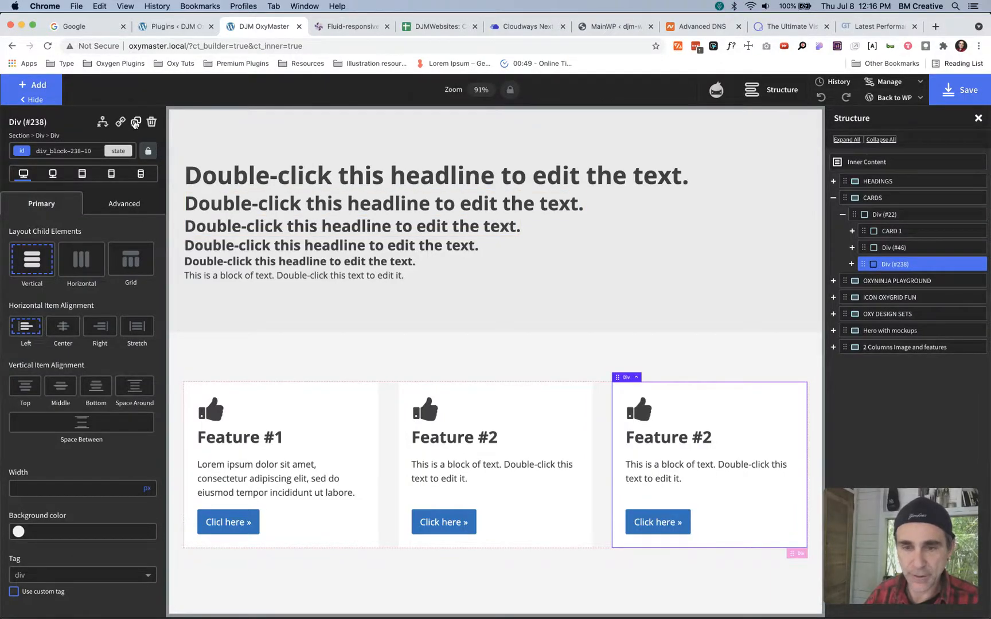
- Duplicate the third feature card three more times to fill a second row of the grid
left_click(135, 122)
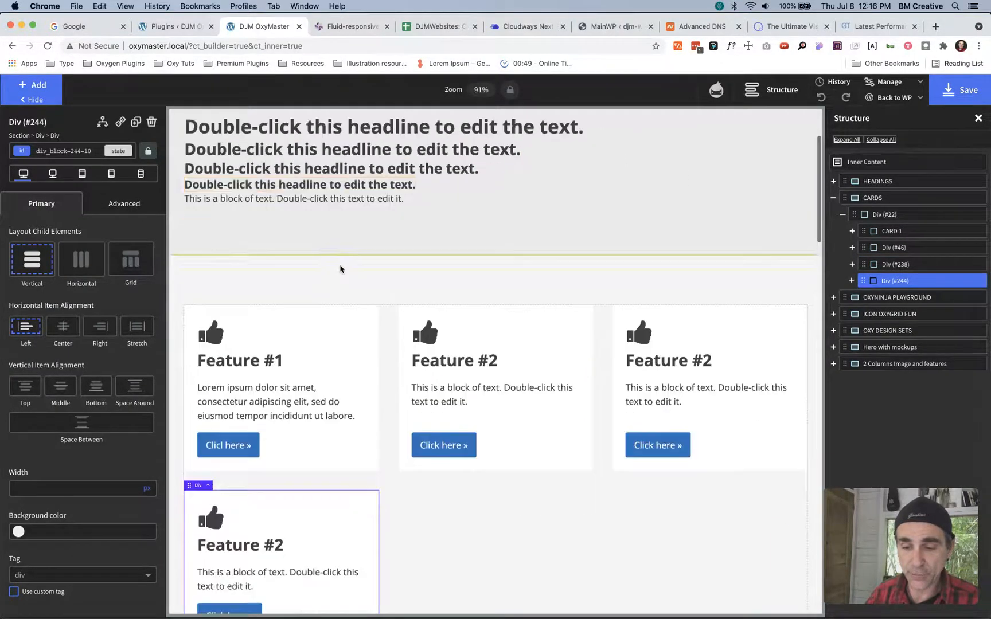
left_click(136, 122)
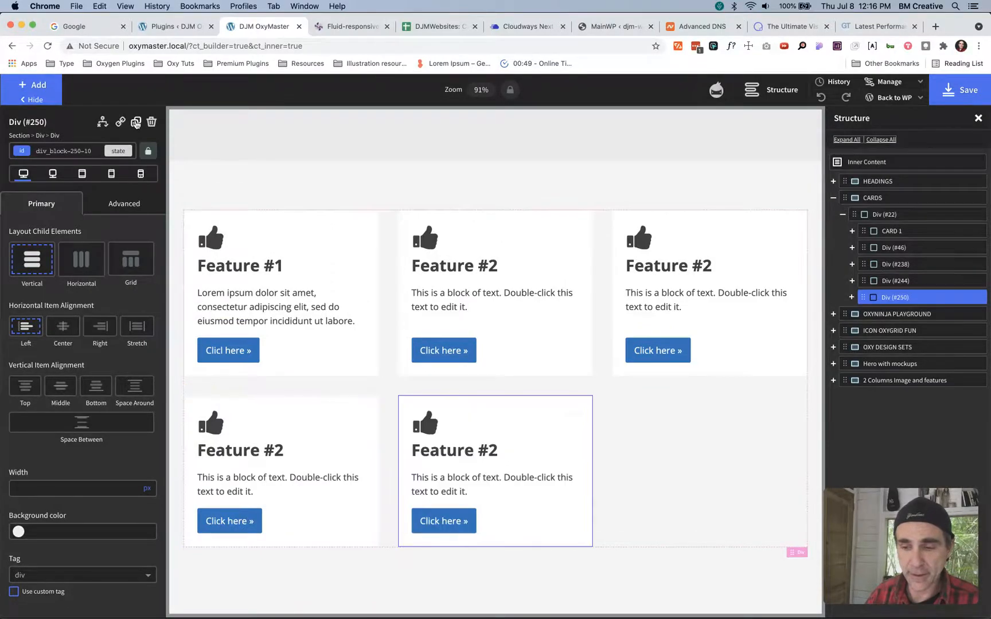
left_click(135, 122)
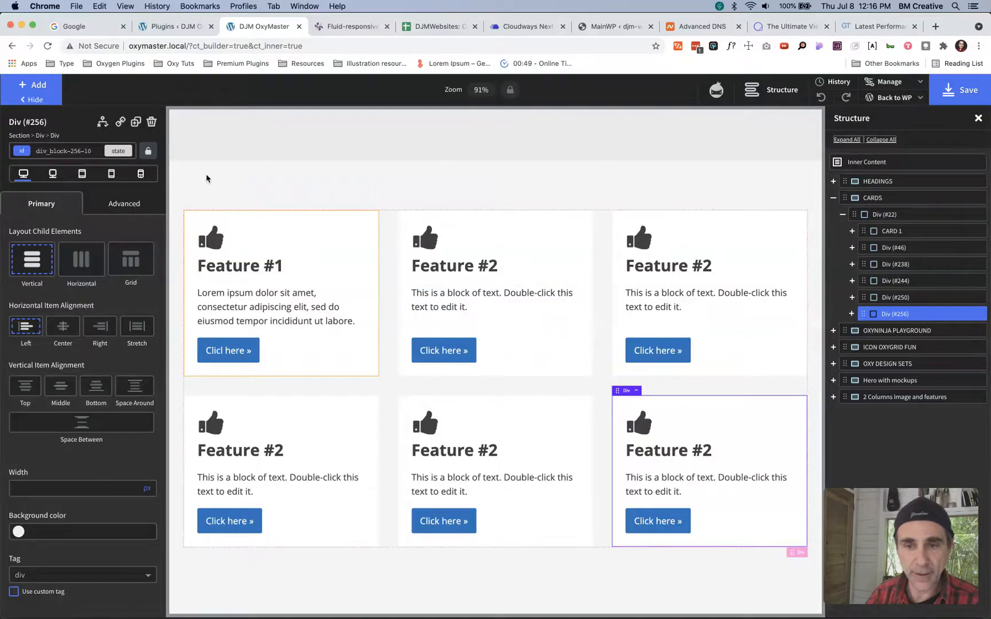
- Undo the three extra card duplicates in the second grid row
key("super+z")
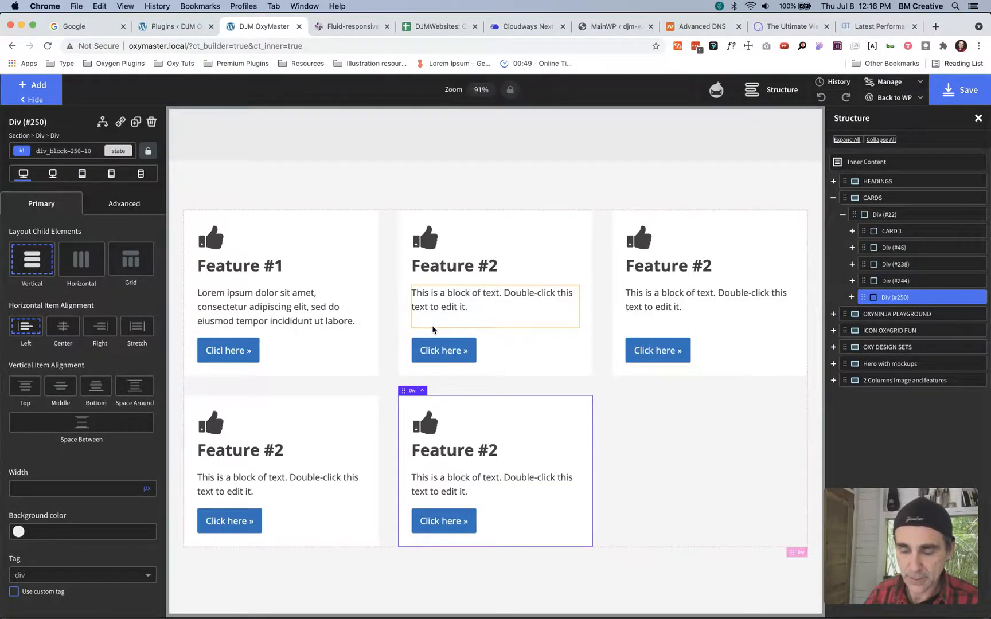
key("super+z")
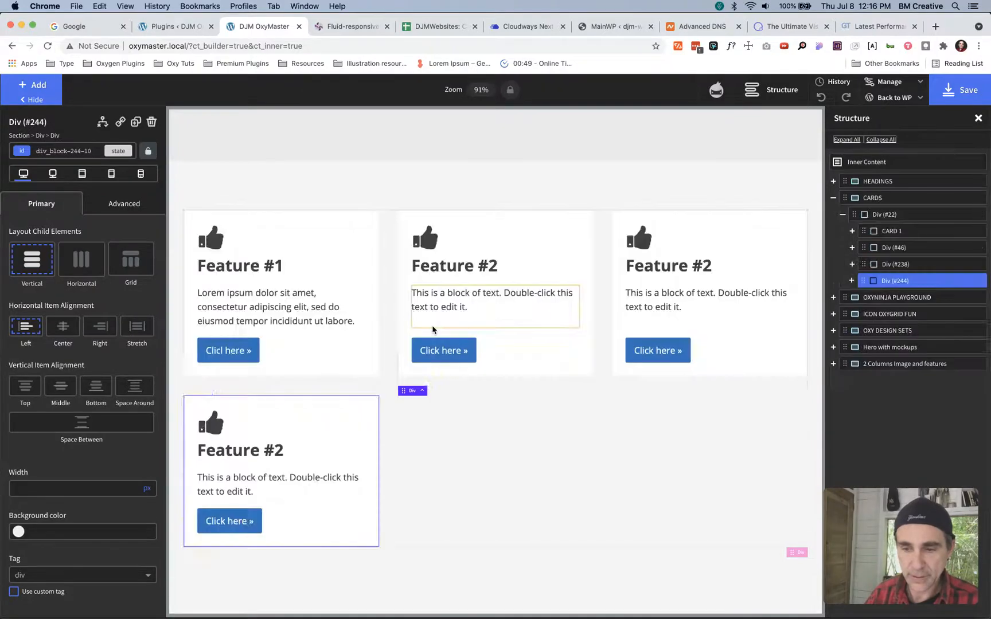
key("super+z")
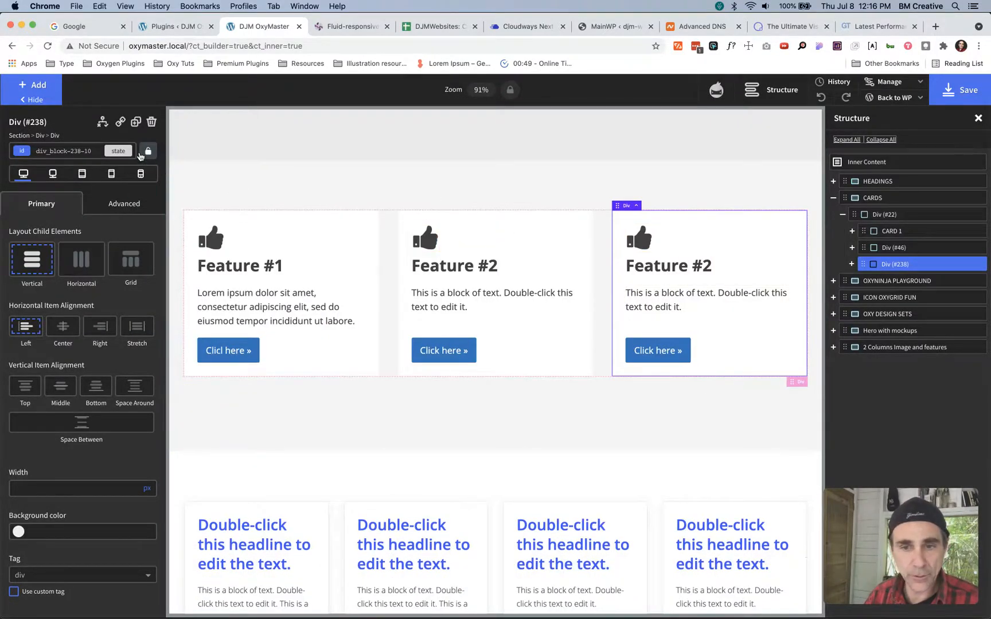
- Check the classes assigned to the third card, then select CARD 1 and make its card class the active selector
left_click(75, 152)
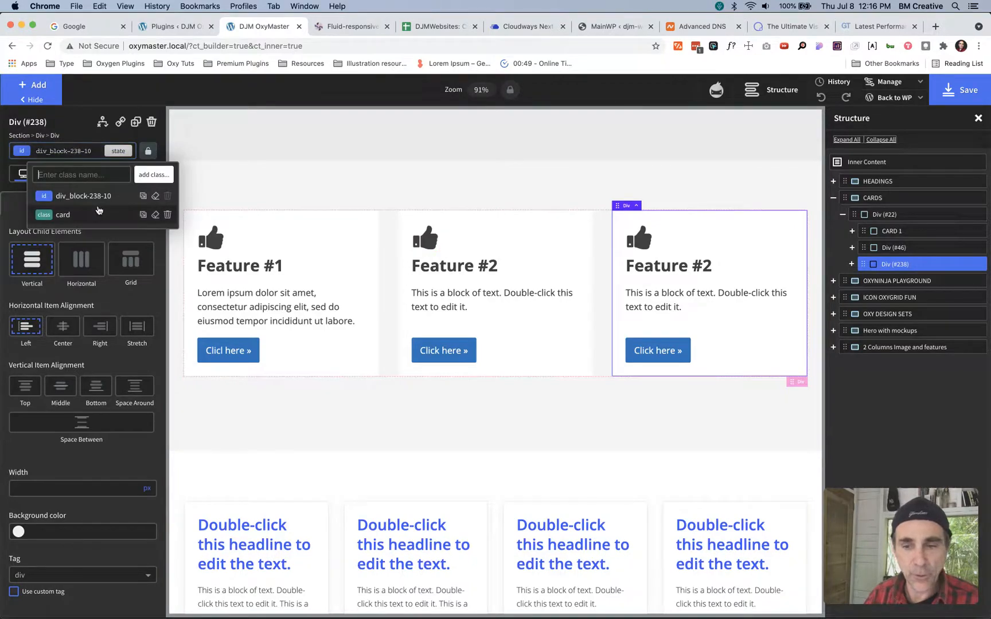
left_click(355, 220)
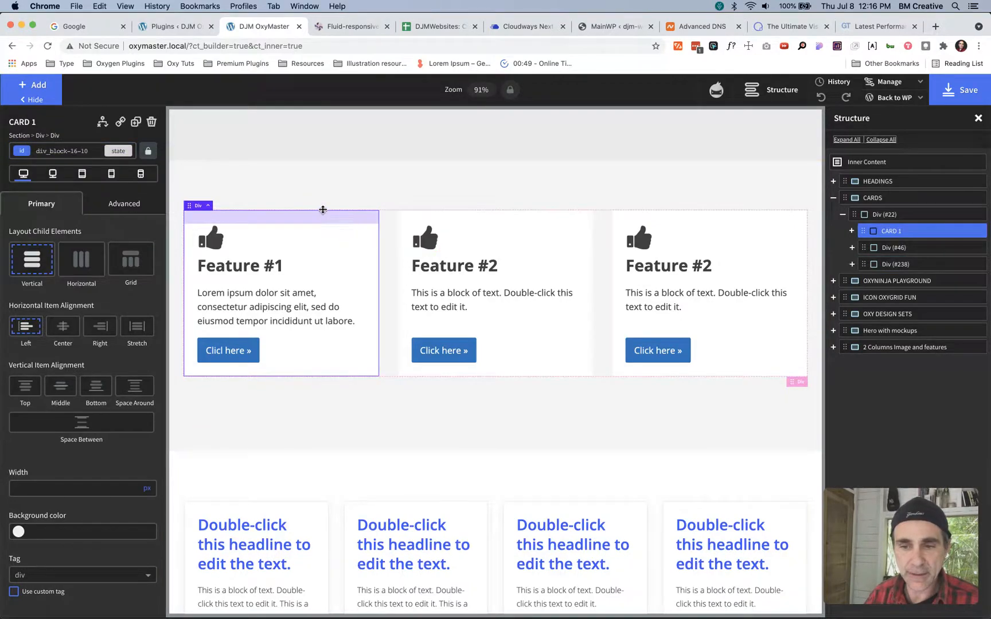
left_click(86, 152)
left_click(61, 215)
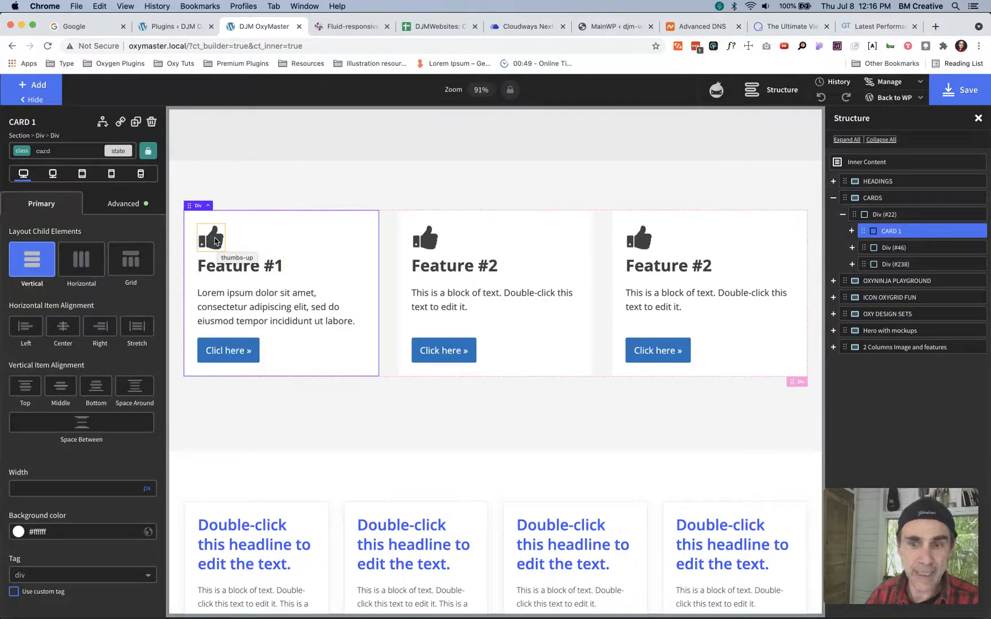
- Inspect the heading div and text block inside CARD 1, then reselect the card and review its class list
left_click(247, 251)
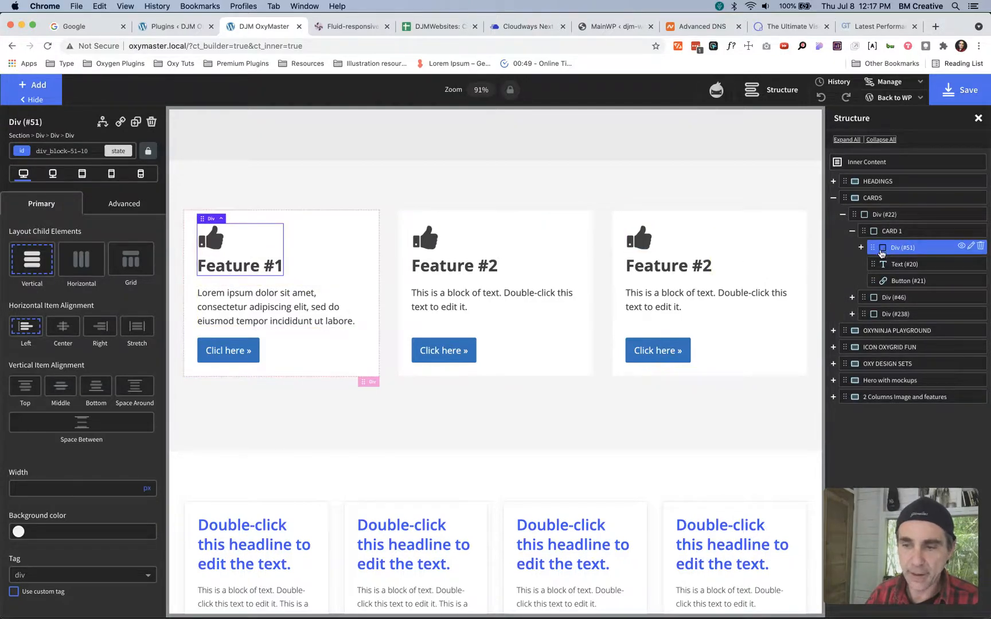
left_click(292, 304)
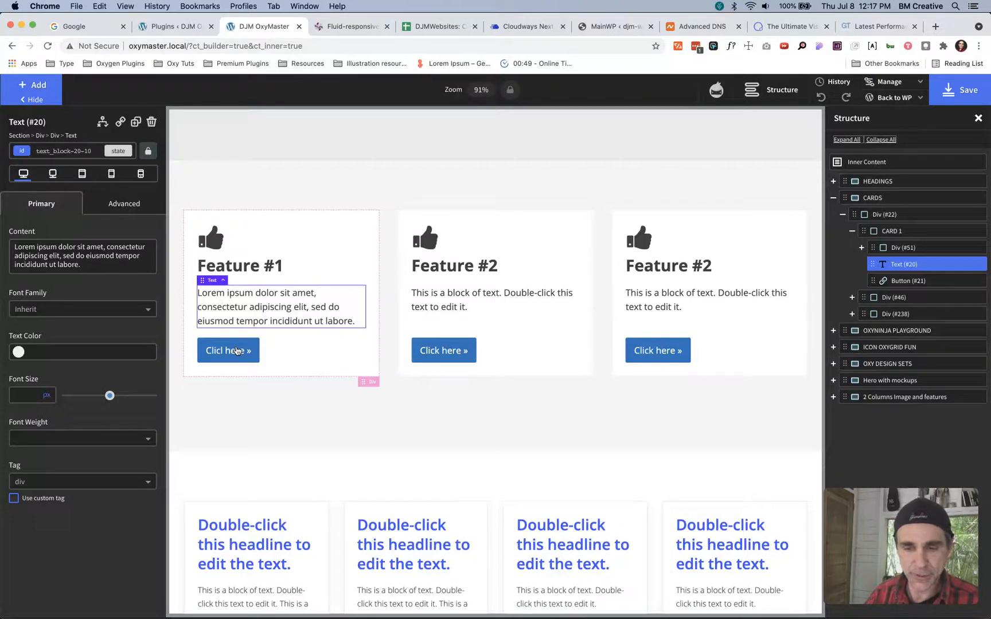
left_click(364, 225)
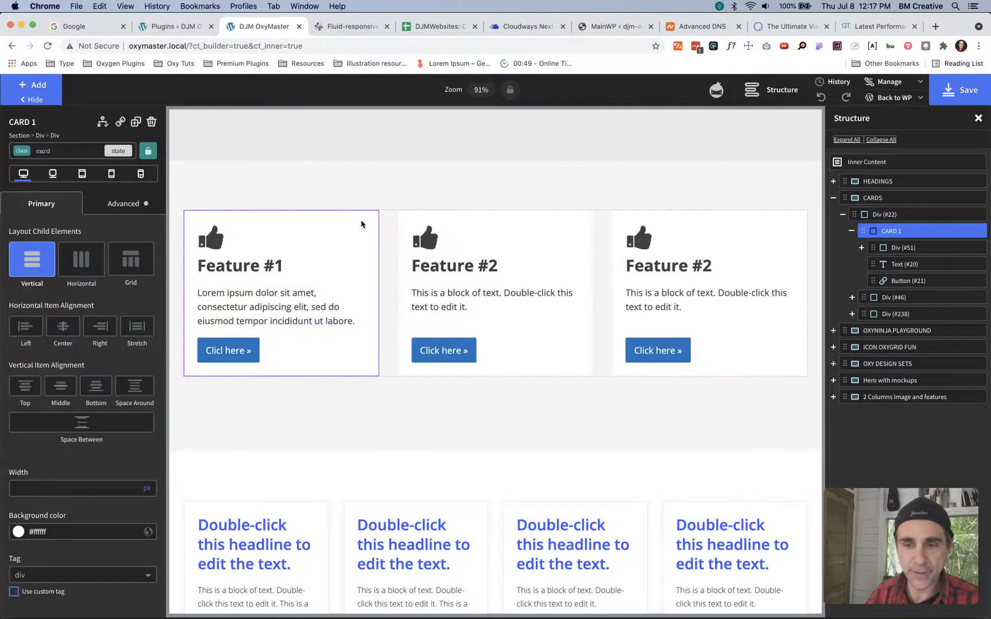
left_click(60, 151)
type("card")
key("Return")
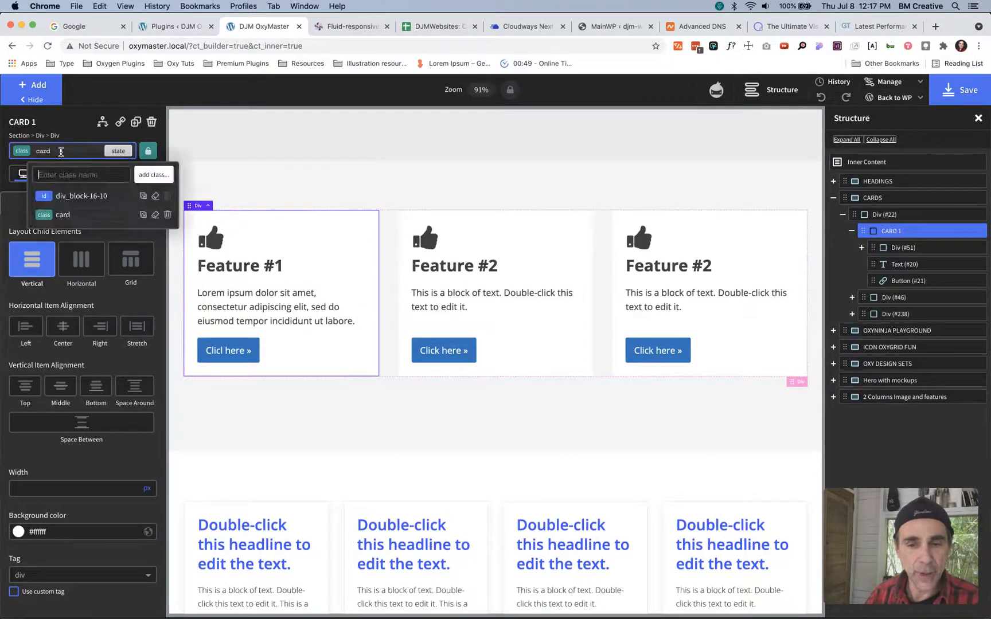
left_click(79, 152)
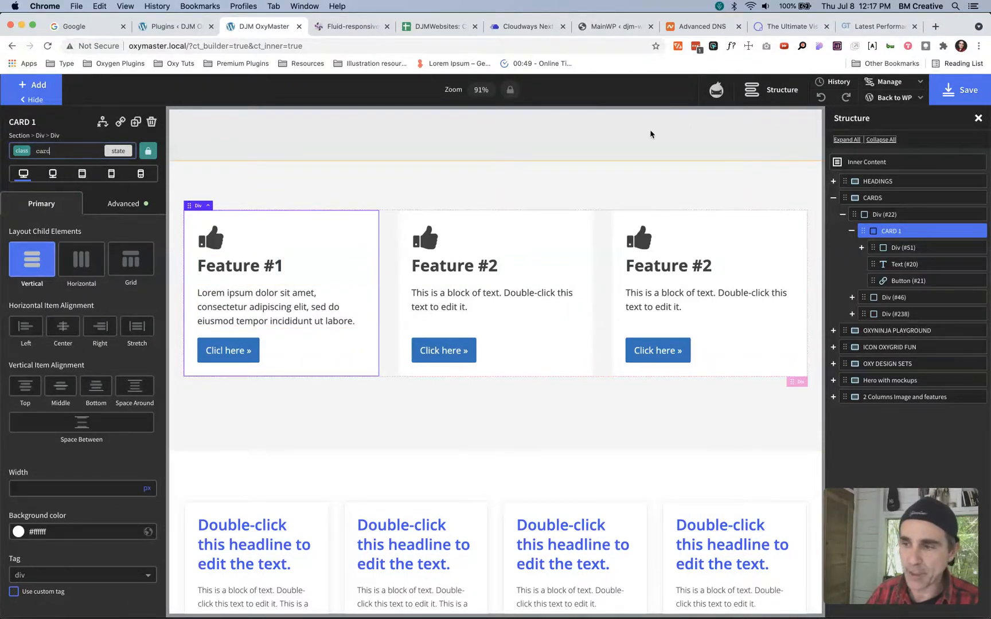
- Open the djmstyles stylesheet from the enabled Uncategorized folder
left_click(887, 82)
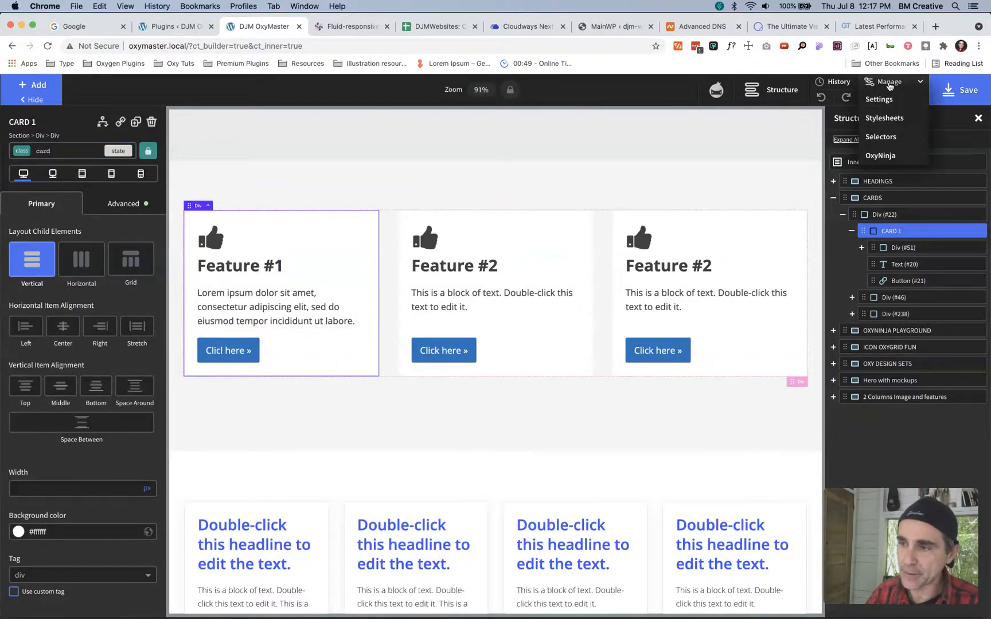
left_click(884, 118)
left_click(872, 187)
left_click(833, 187)
left_click(879, 207)
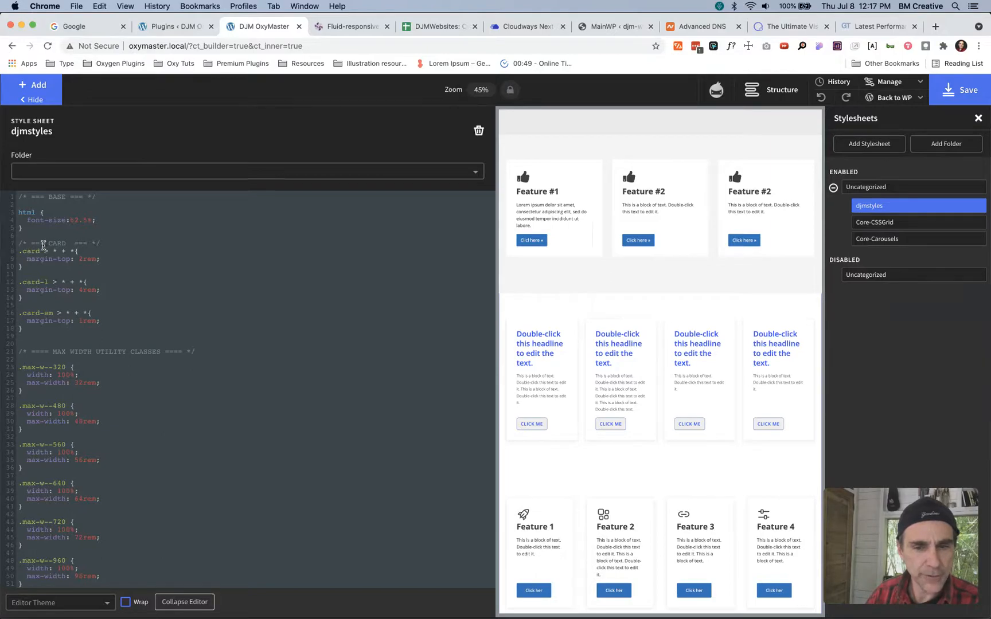
- Set the stylesheet editor theme to dracula and collapse the code editor
left_click(83, 603)
left_click(63, 553)
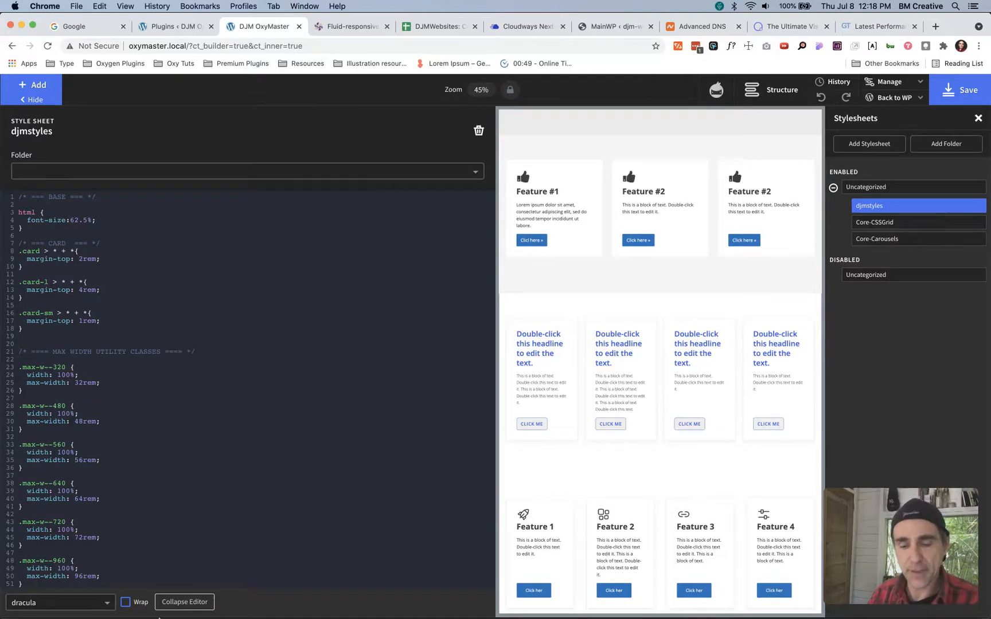
left_click(185, 601)
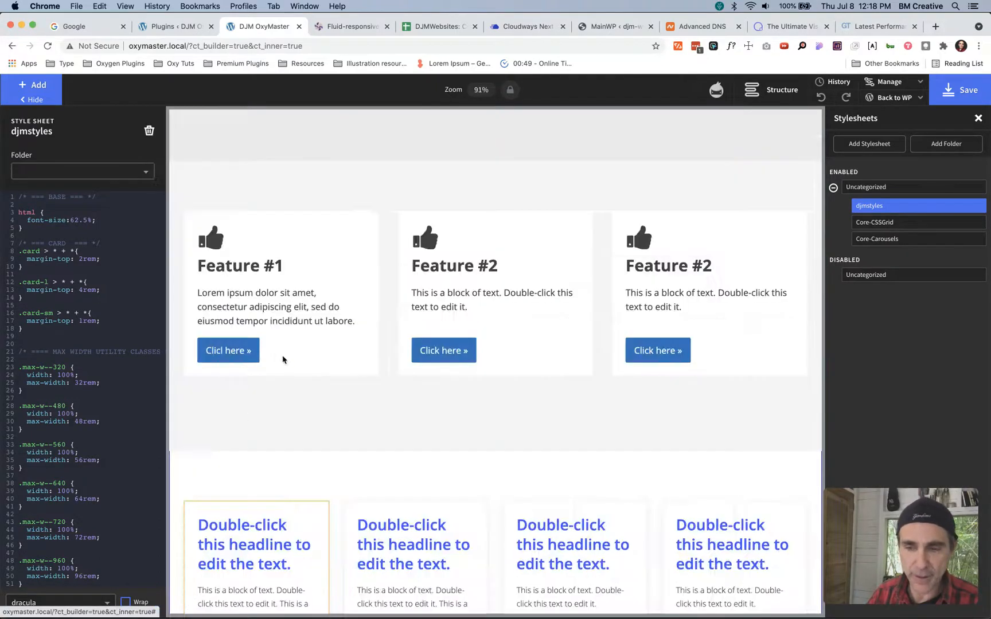
- Examine the size and spacing settings of CARD 1's card class, then select the div holding its icon and heading
left_click(193, 217)
left_click(125, 205)
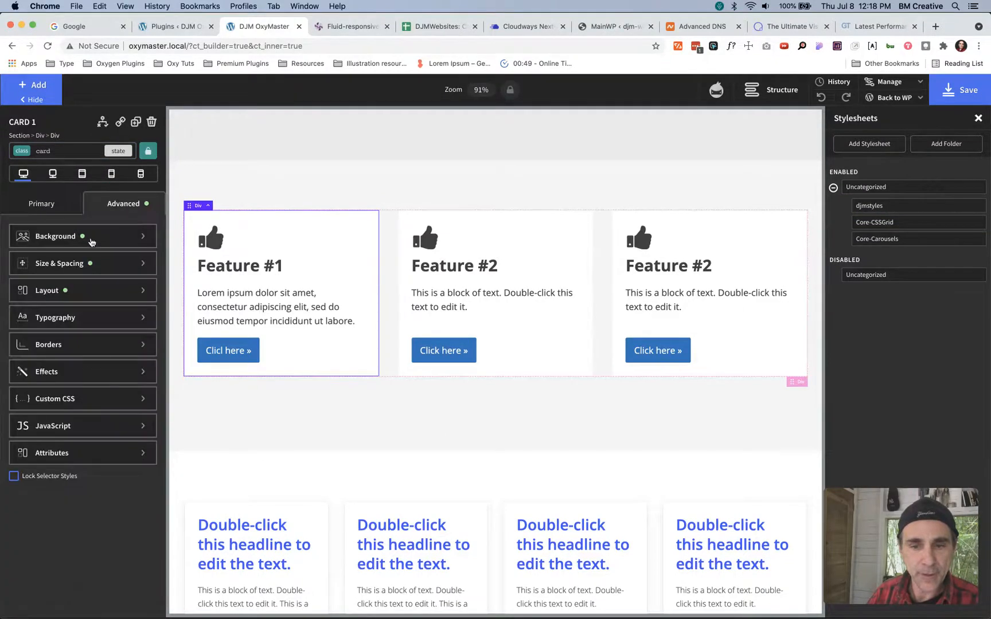
left_click(60, 263)
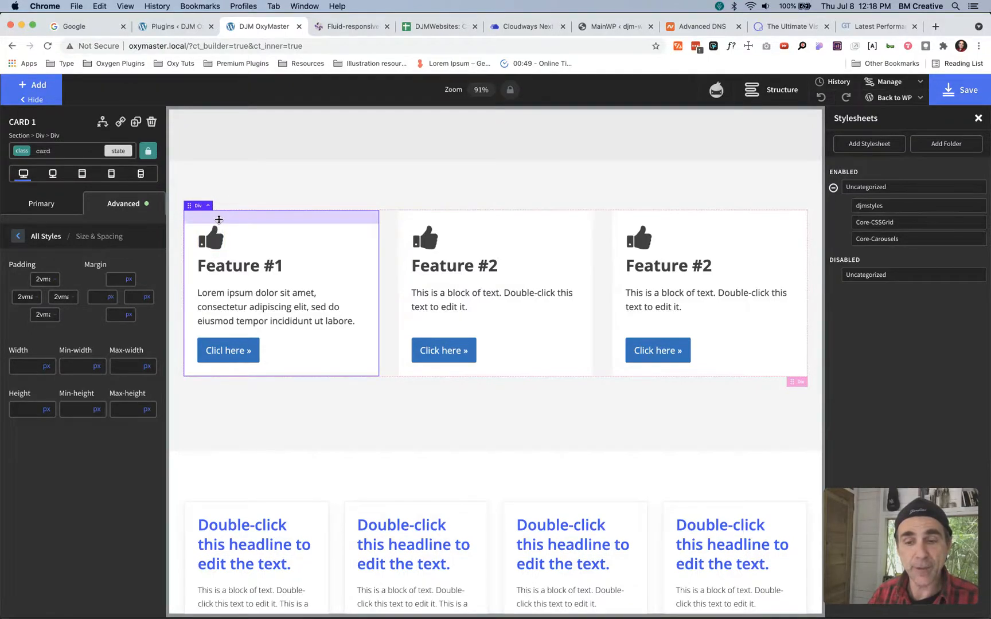
left_click(241, 239)
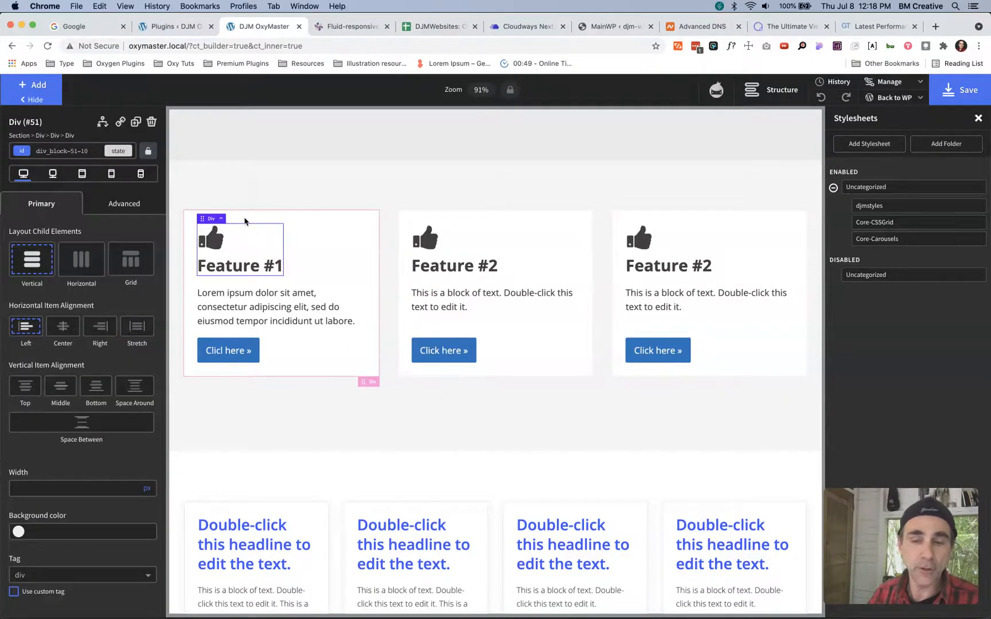
- Reopen the djmstyles stylesheet to examine the .card > * + * margin rule, then collapse the code editor
left_click(883, 207)
left_click(103, 248)
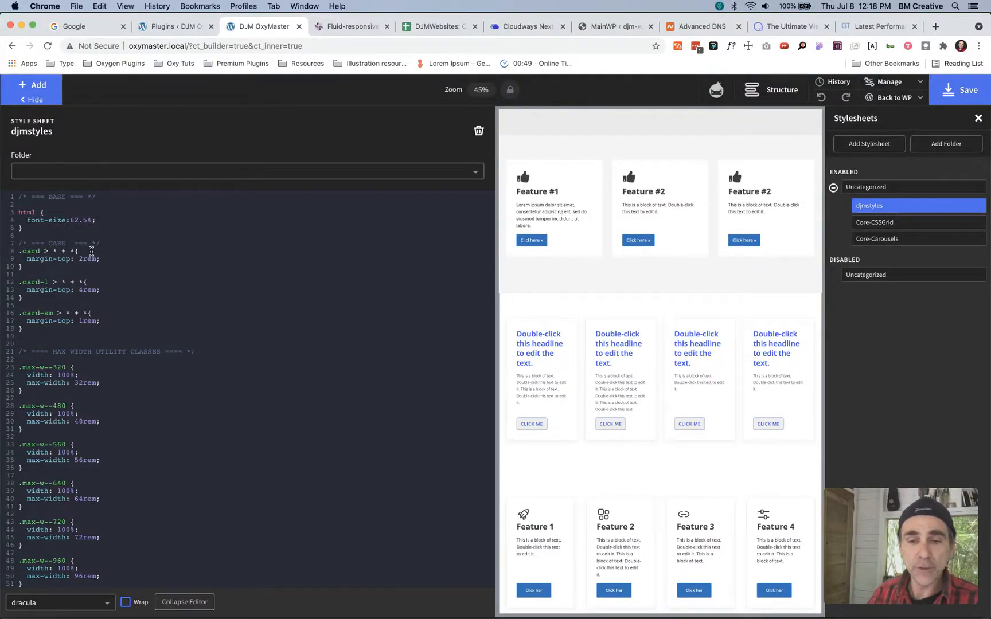
left_click(185, 601)
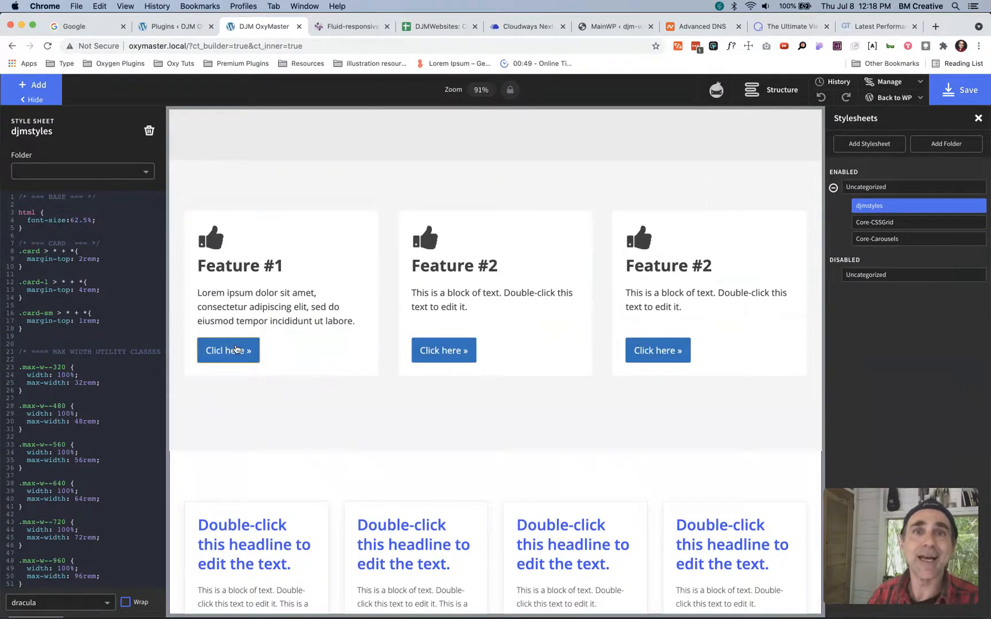
- Select the heading div, text block and button of the first card in turn to examine the card's direct children
left_click(258, 239)
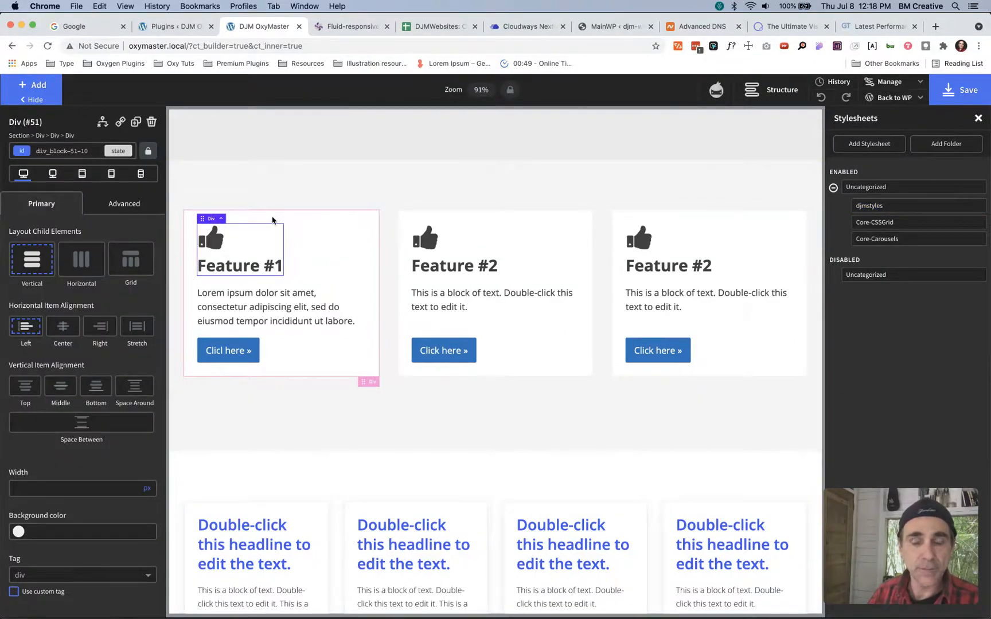
left_click(251, 303)
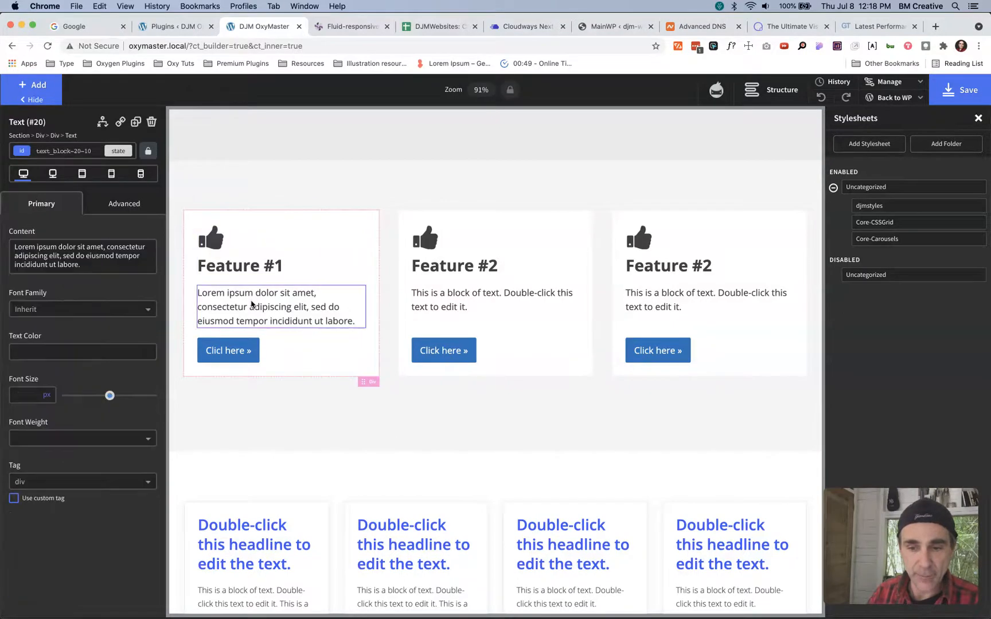
left_click(246, 351)
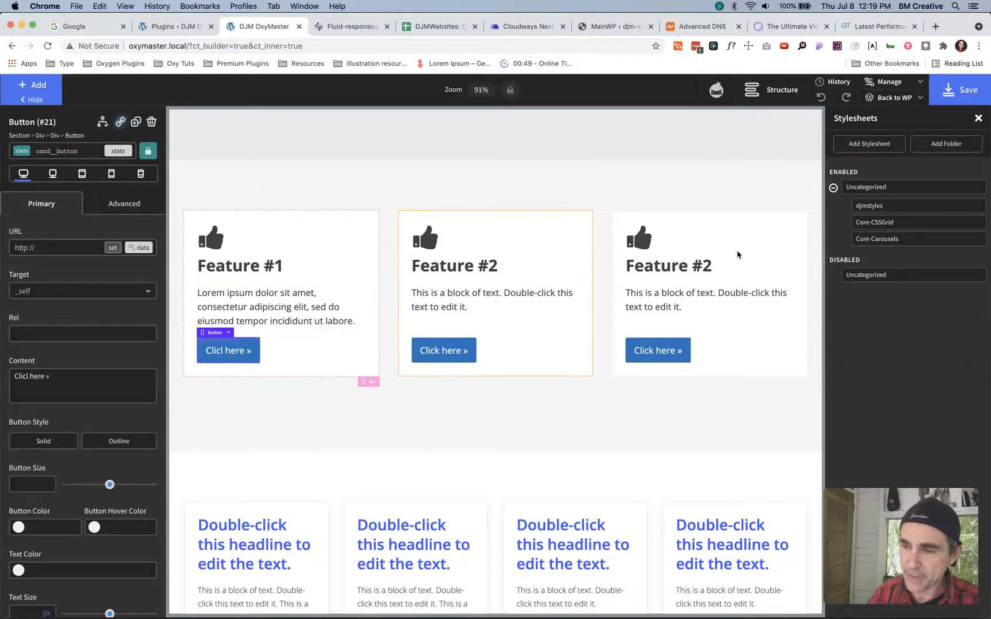
- Show the page structure, add a thumbs-up icon as the last child of CARD 1, and reselect the card
left_click(752, 98)
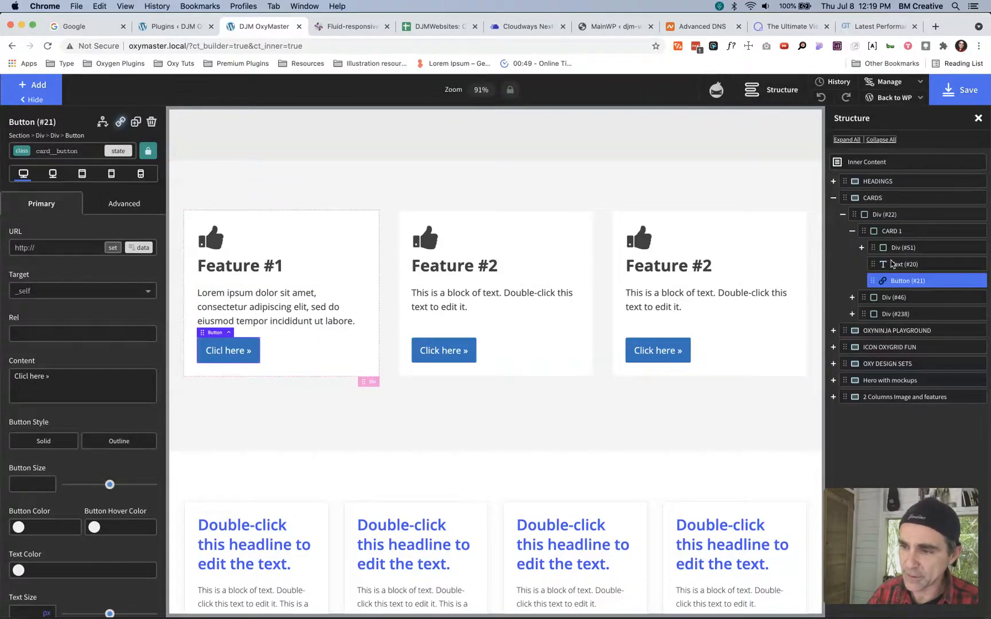
left_click(897, 232)
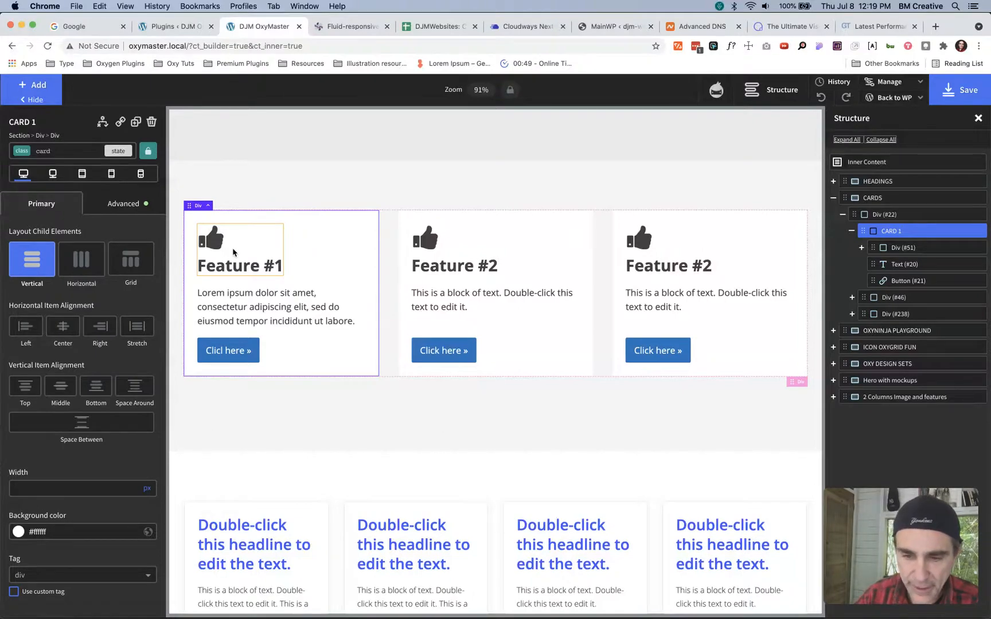
key("i")
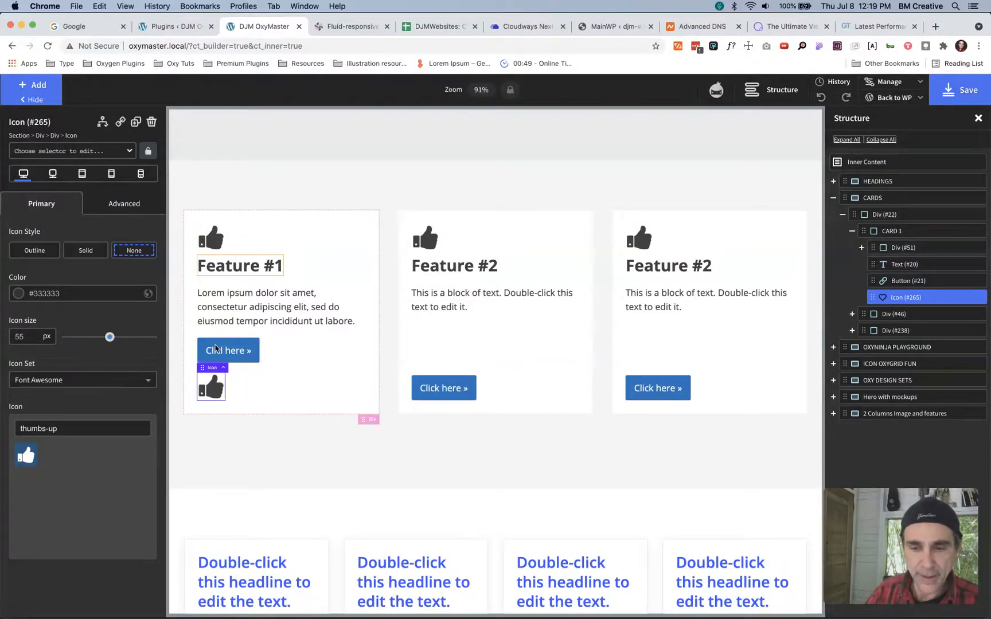
left_click(274, 381)
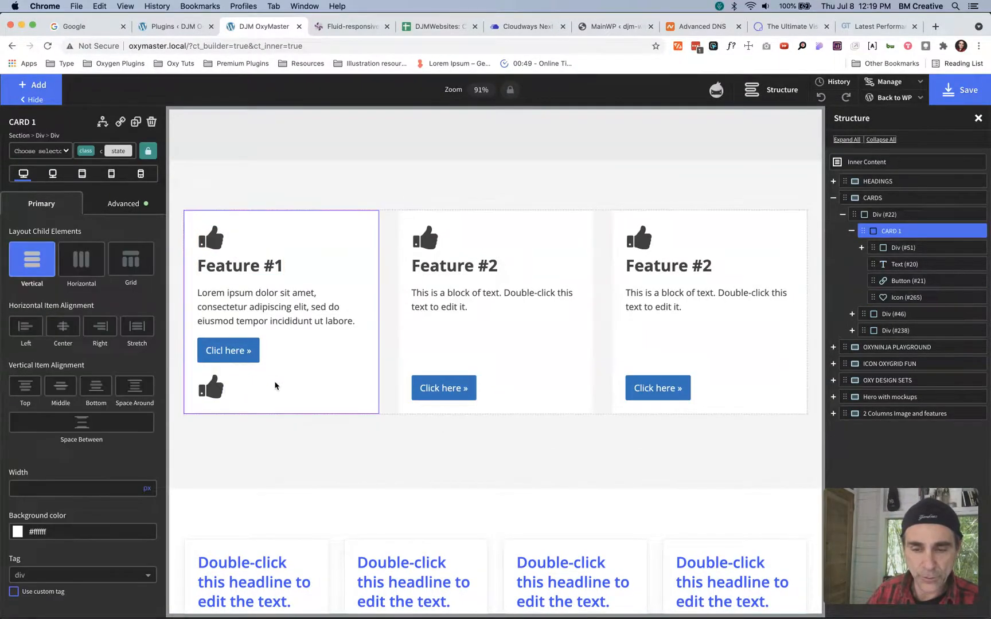
- Add five buttons below the last thumbs-up icon in CARD 1 and examine the spacing between them
left_click(215, 388)
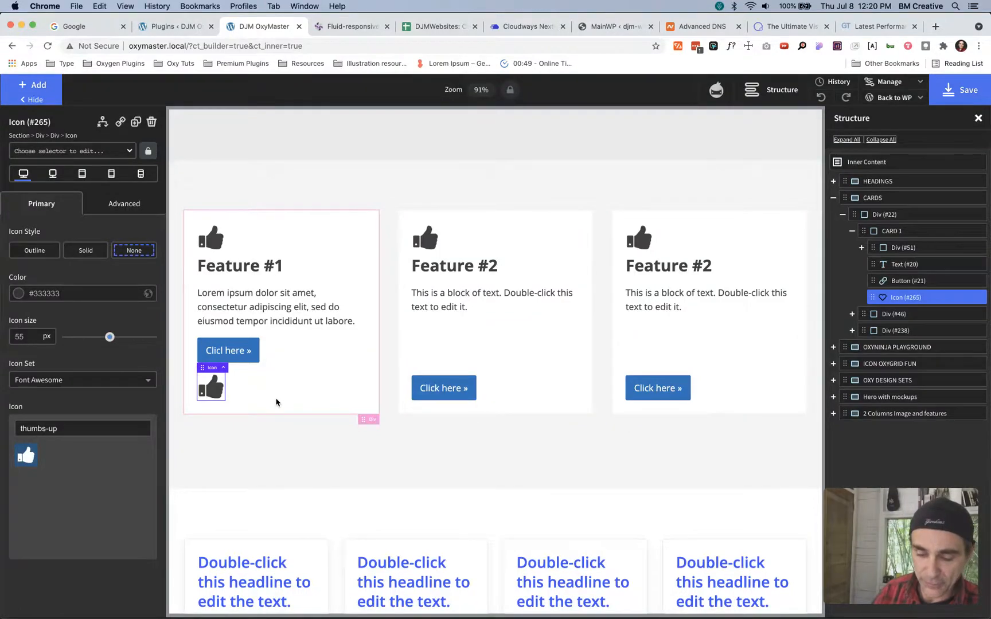
key("alt+b")
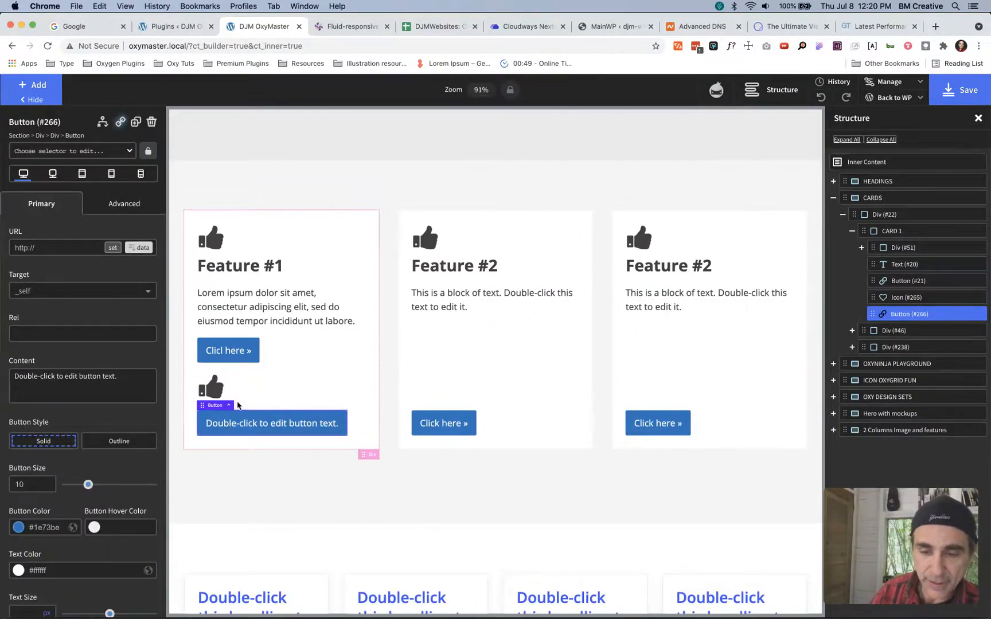
key("alt+b")
key("alt+b")
key("alt+b")
key("alt+b")
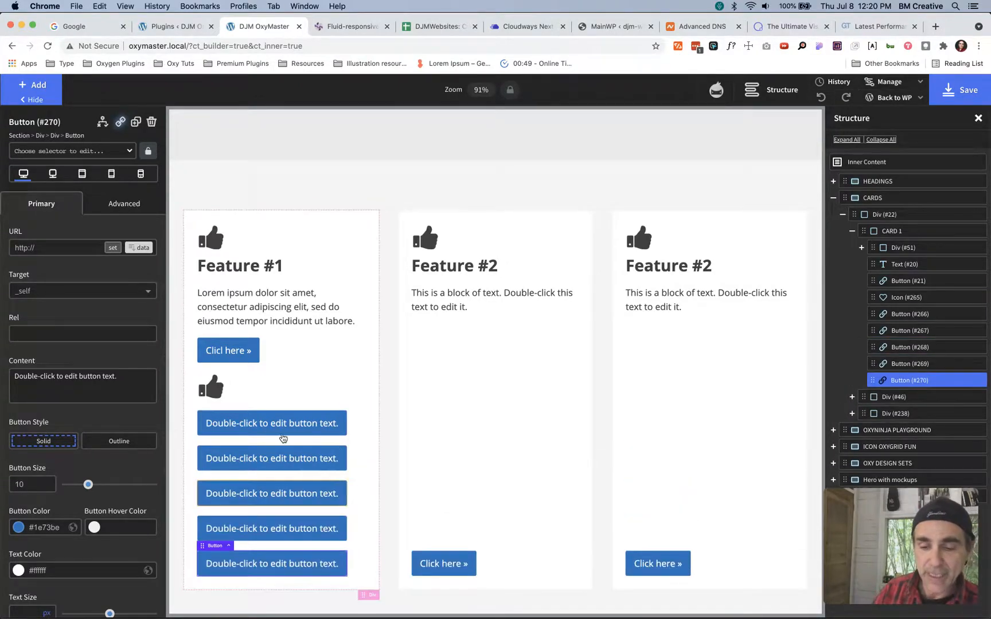
scroll(276, 412, "down", 5)
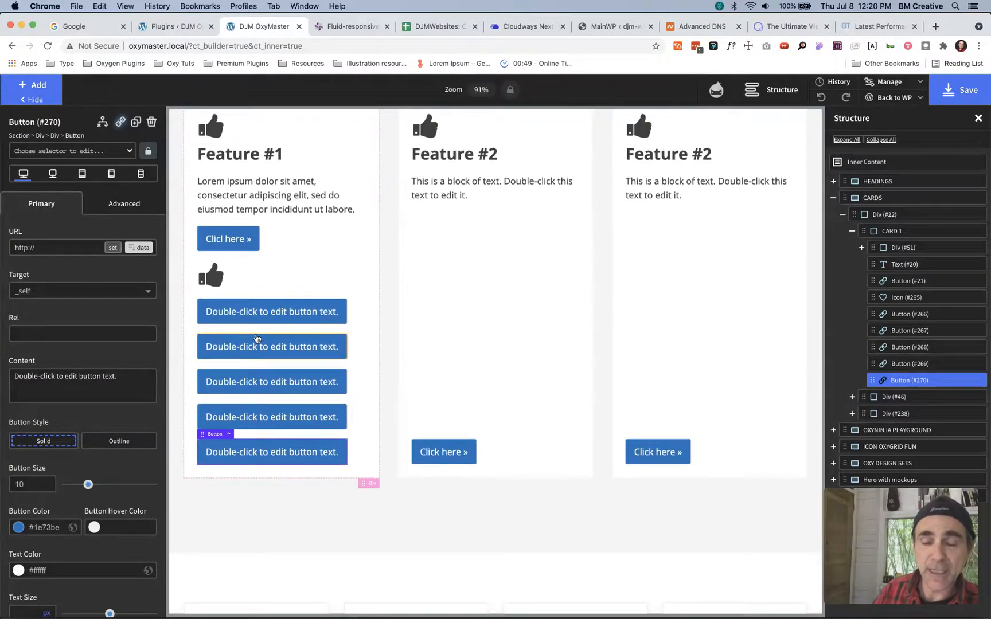
scroll(257, 338, "up", 2)
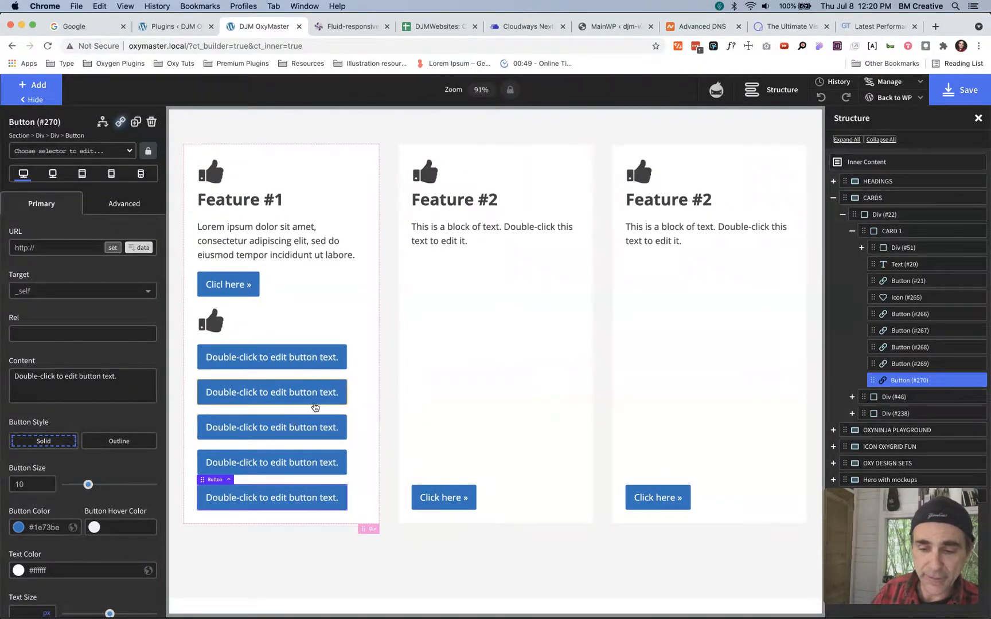
- Delete the five placeholder buttons from CARD 1 one by one
left_click(152, 124)
left_click(255, 464)
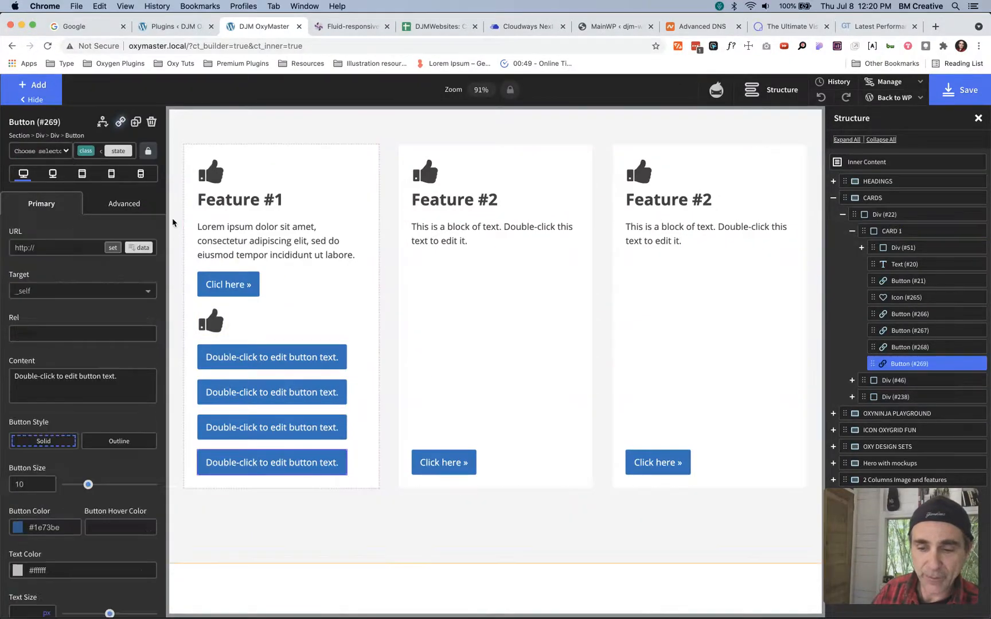
left_click(152, 122)
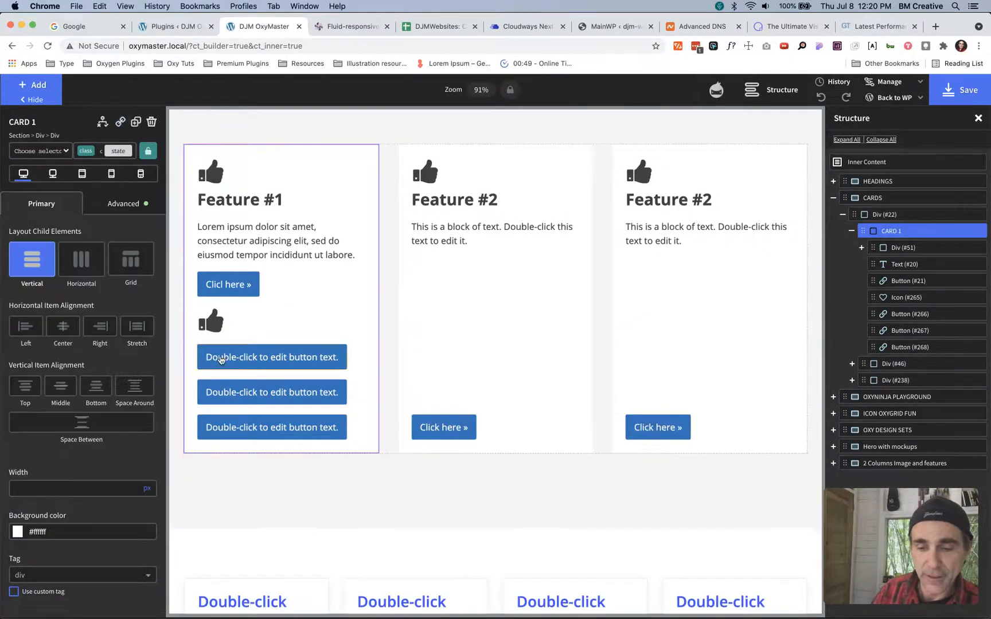
left_click(259, 428)
left_click(151, 122)
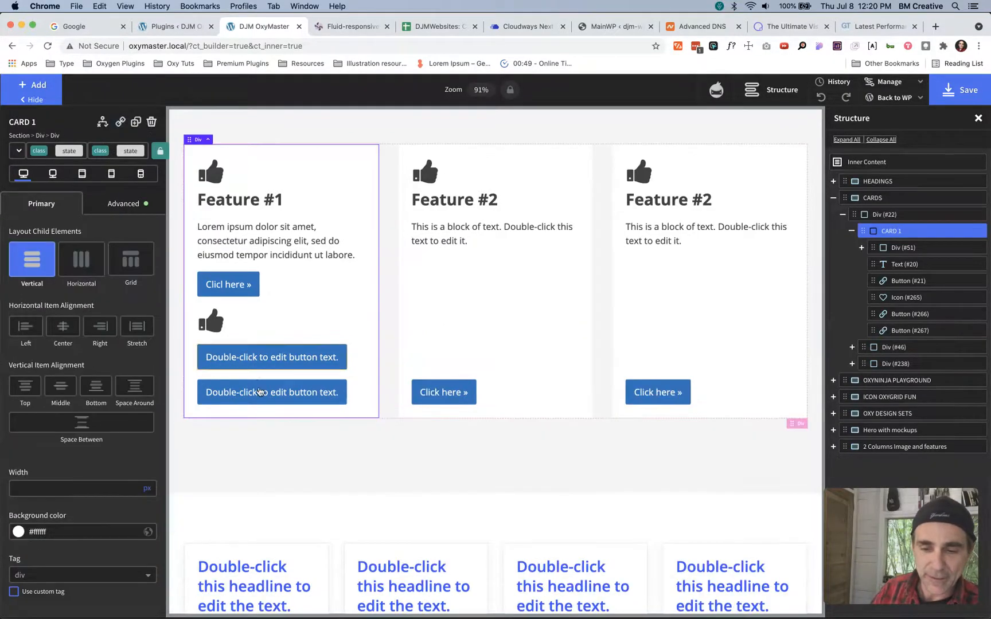
left_click(261, 393)
left_click(151, 122)
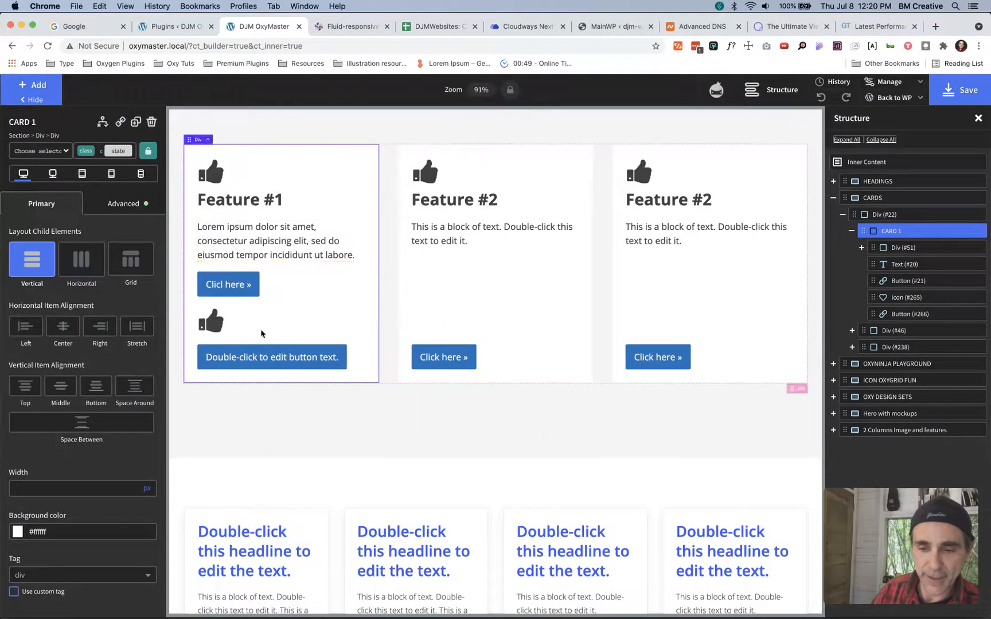
left_click(262, 357)
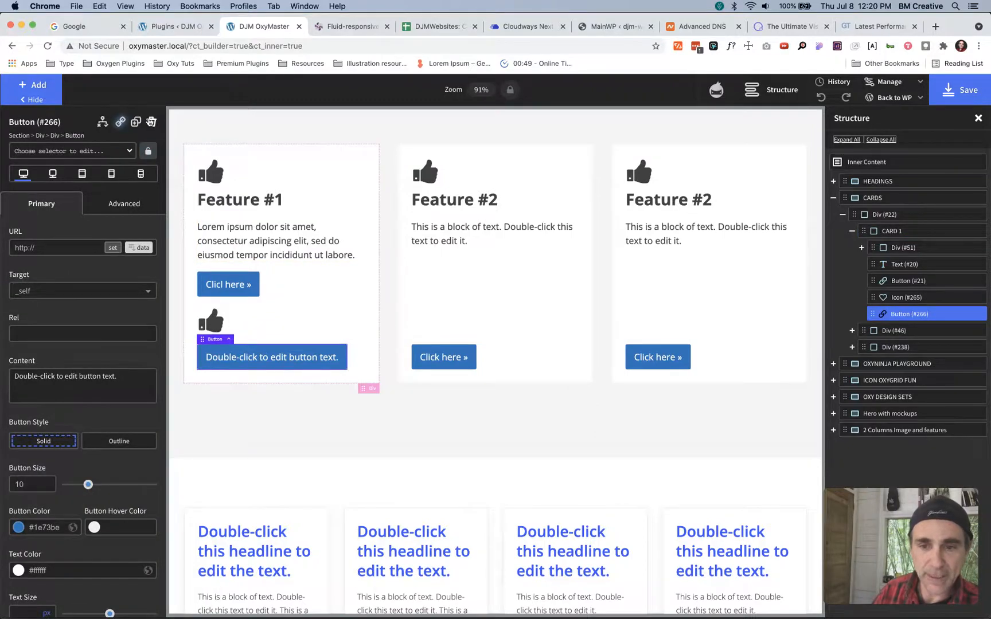
left_click(152, 122)
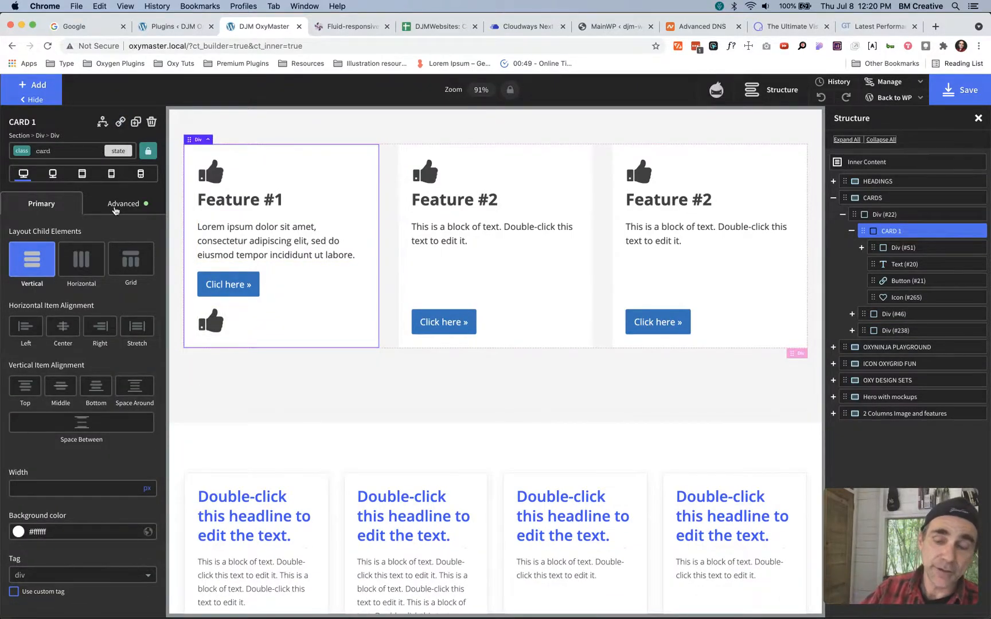
- Delete the extra thumbs-up icon below CARD 1's button and collapse the card in the page structure
left_click(213, 324)
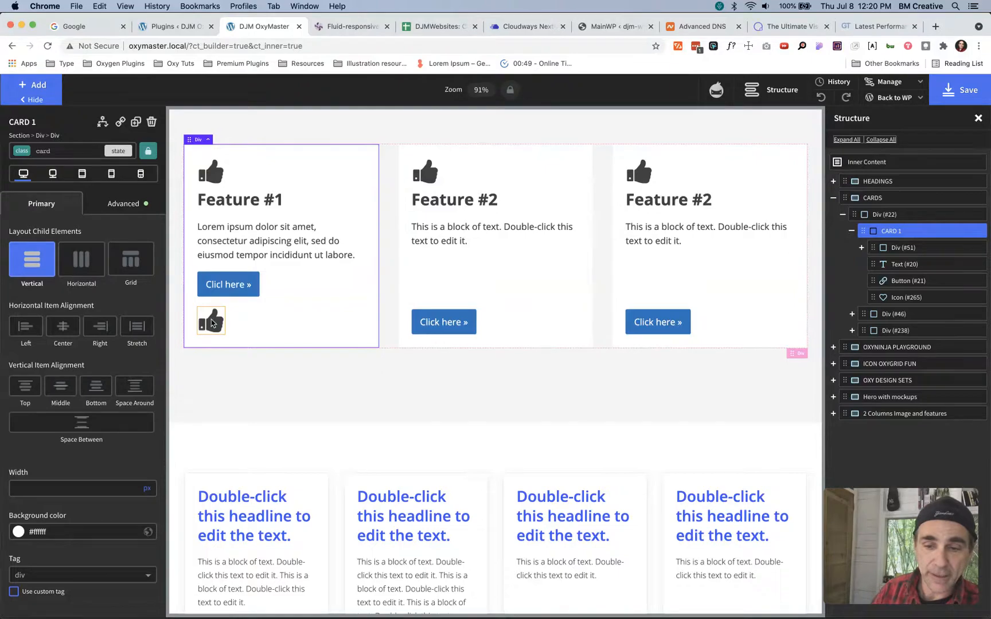
left_click(151, 122)
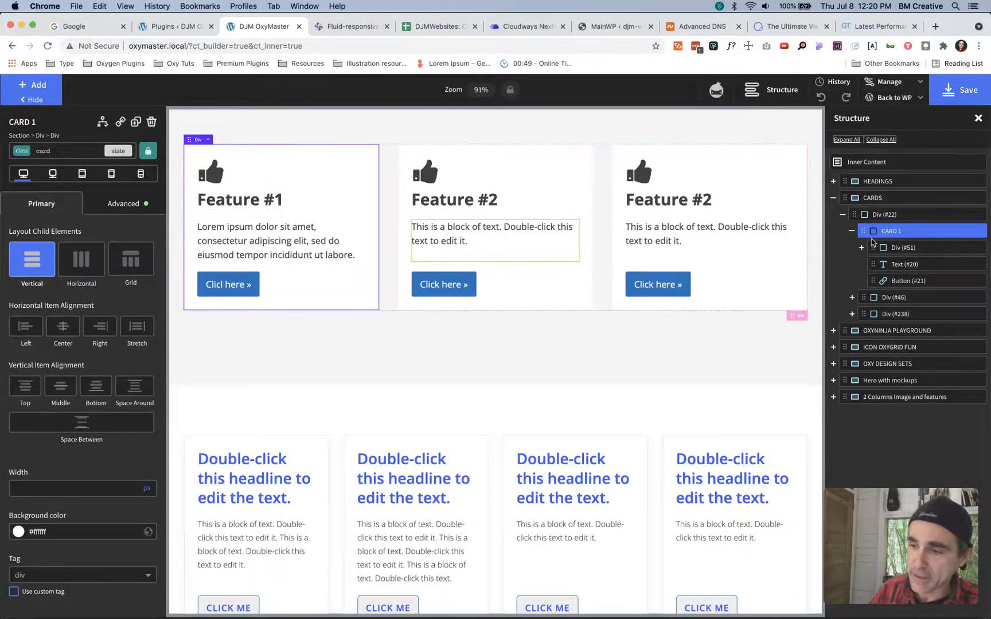
left_click(852, 231)
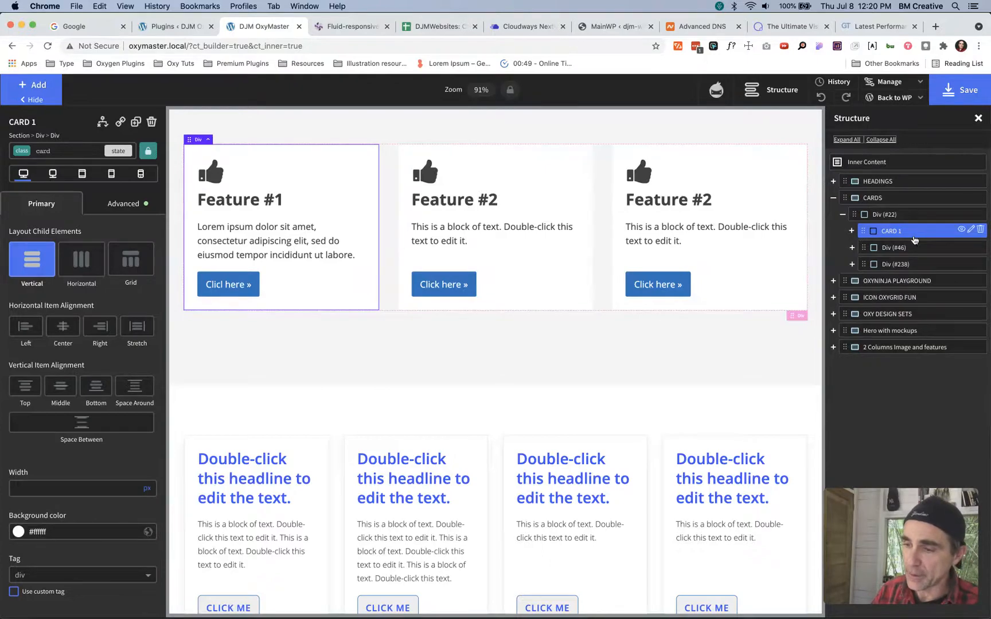
- Collapse the div that holds the three cards and rename it GRID WRAPPER
left_click(864, 215)
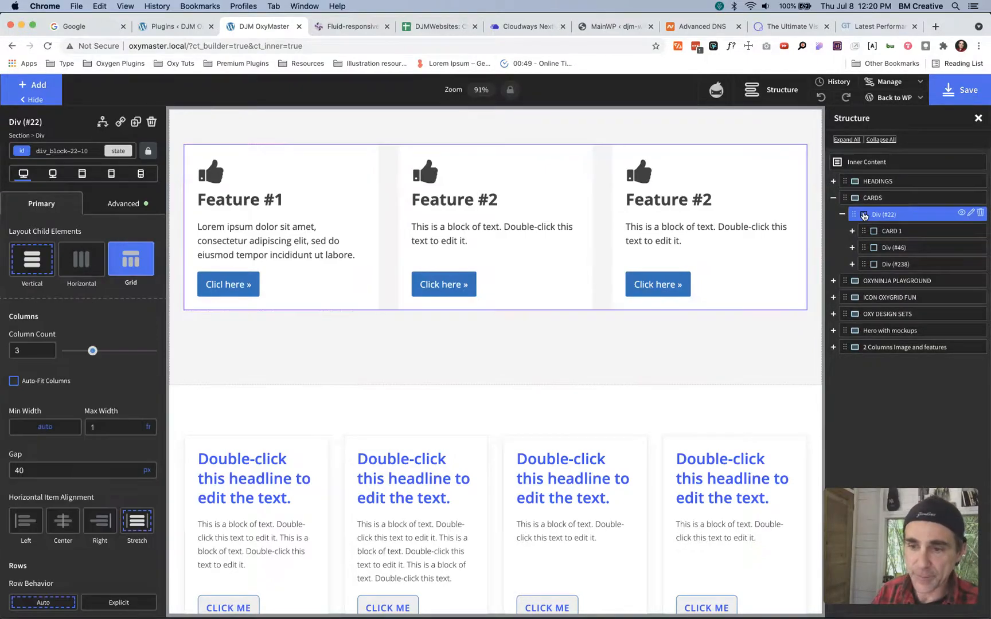
left_click(842, 214)
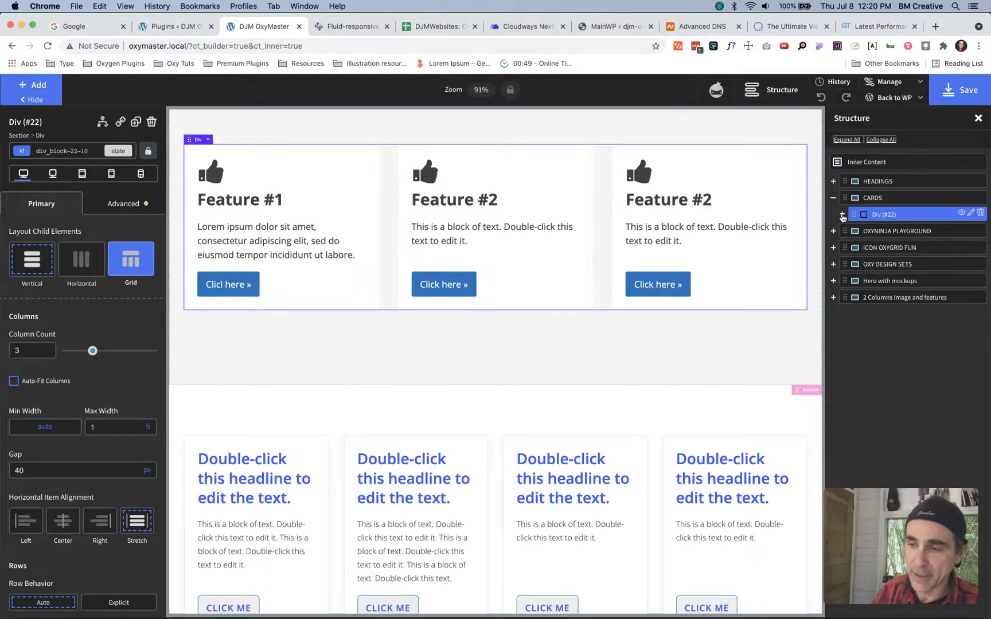
double_click(878, 216)
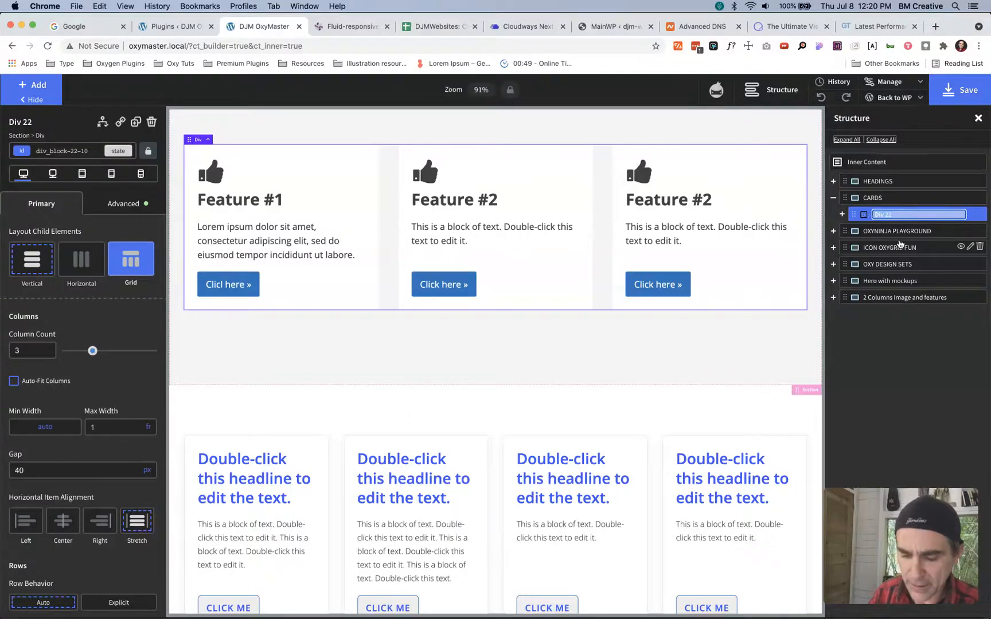
type("G")
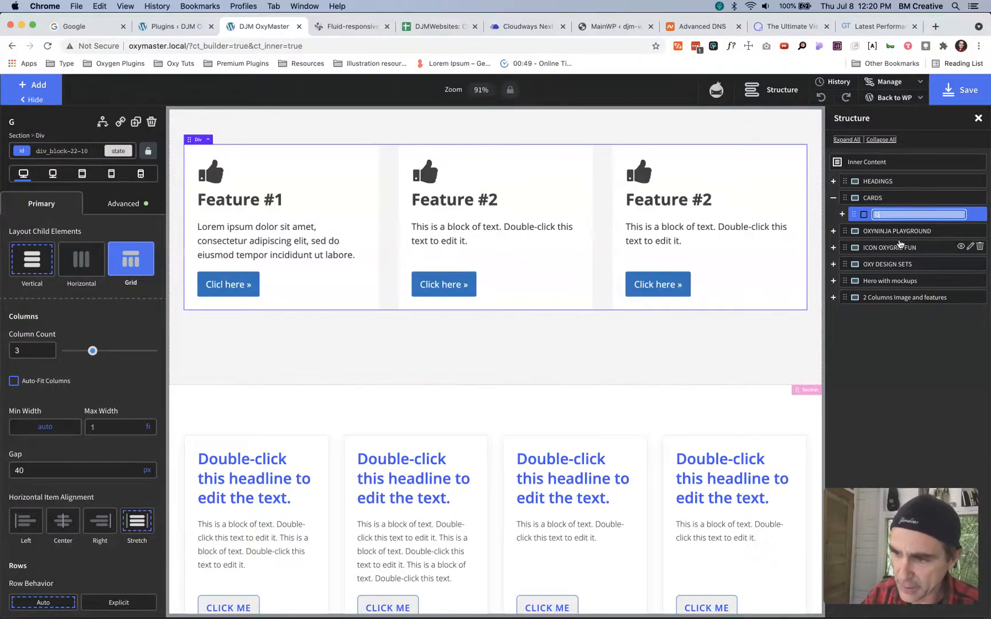
type("RID ")
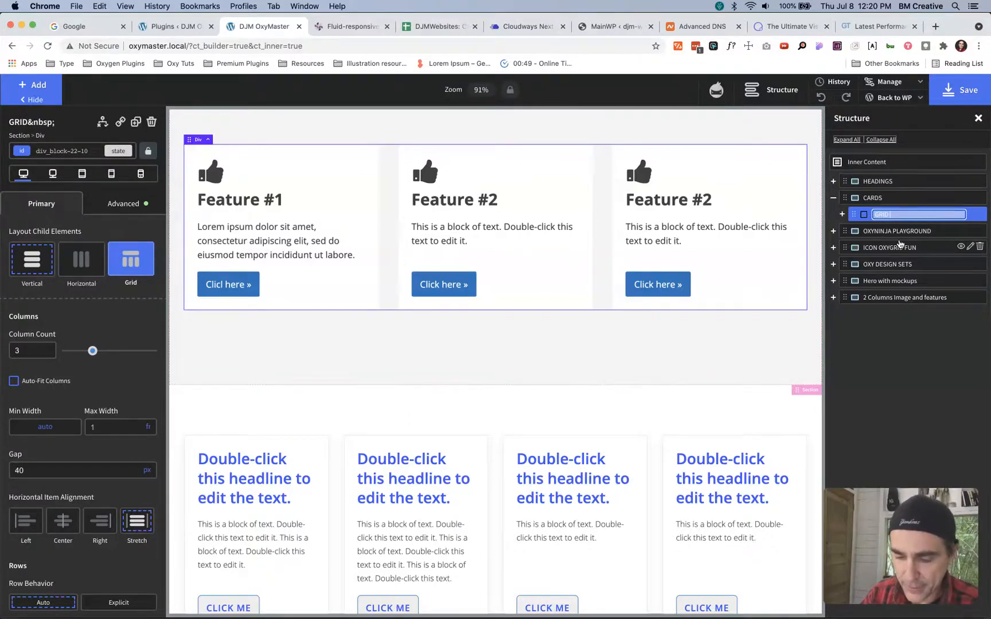
type("WRAPPER")
key("Return")
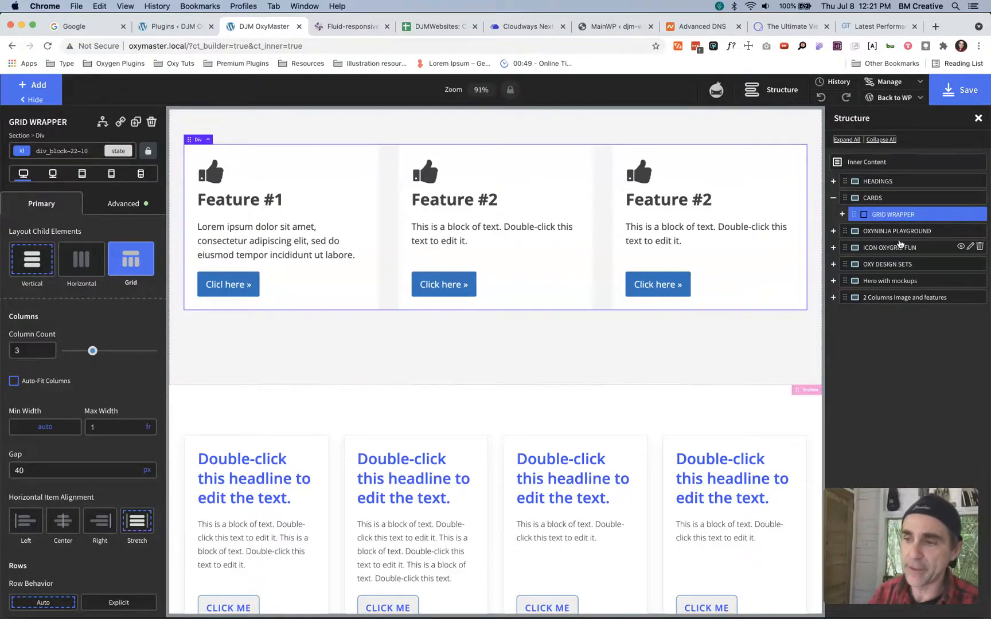
- Duplicate the CARDS section, then undo the duplication
left_click(841, 214)
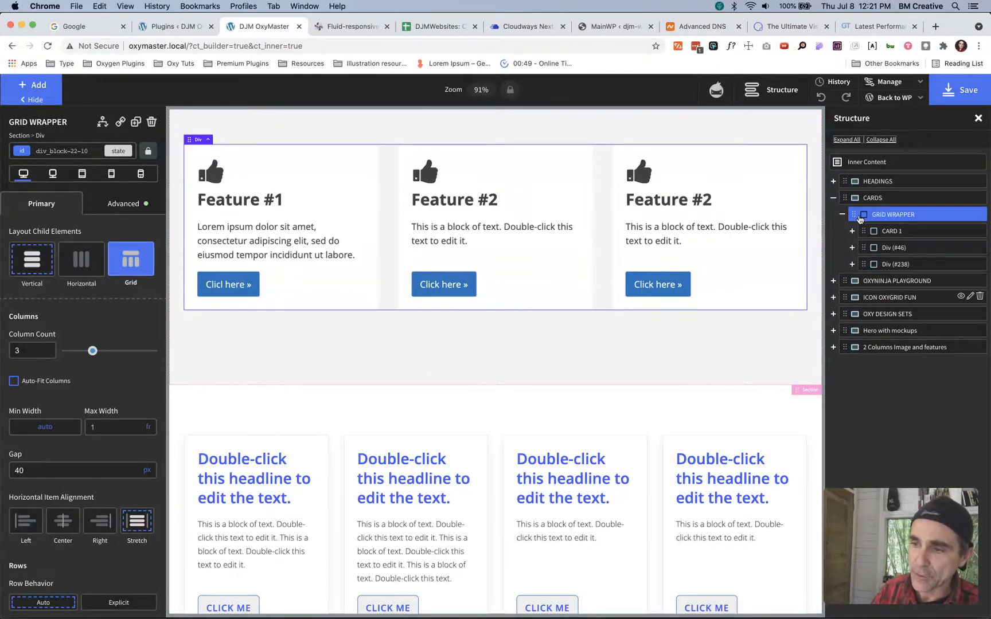
left_click(842, 215)
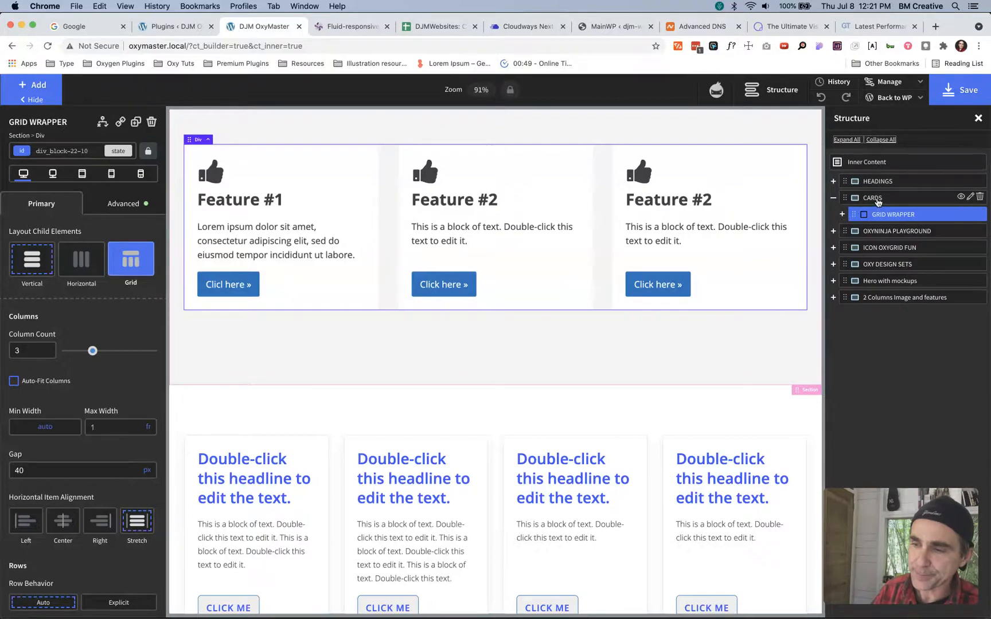
left_click(875, 198)
key("super+d")
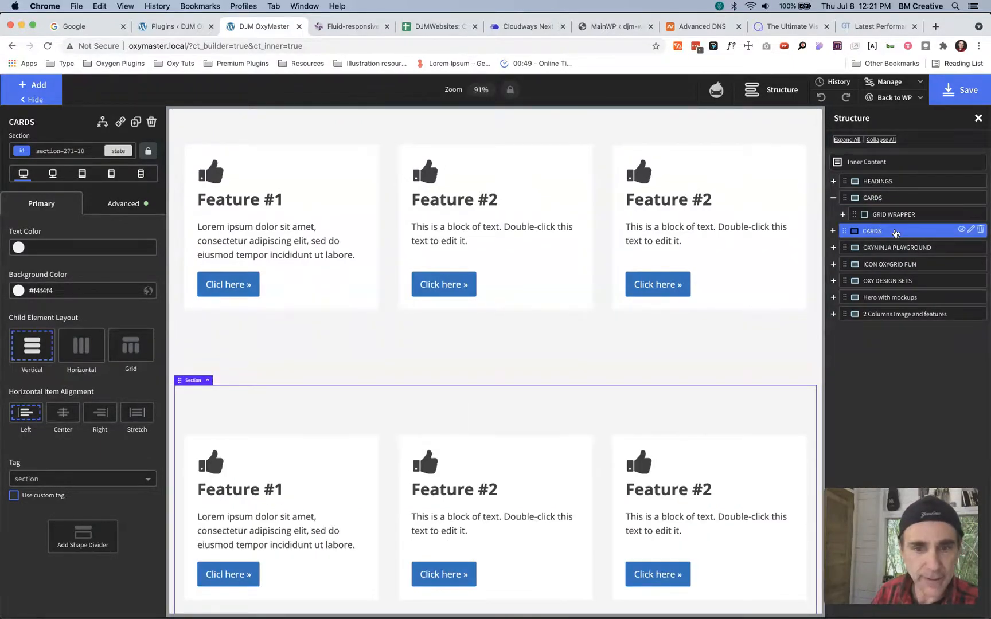
key("super+z")
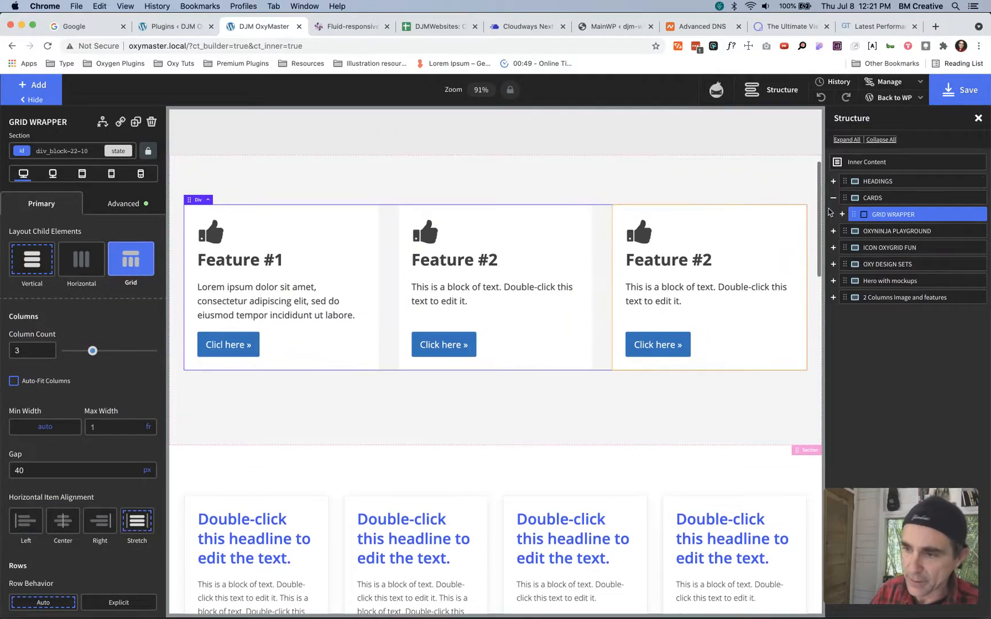
- Add an empty div to the CARDS section below GRID WRAPPER and set its width to 100%
left_click(858, 197)
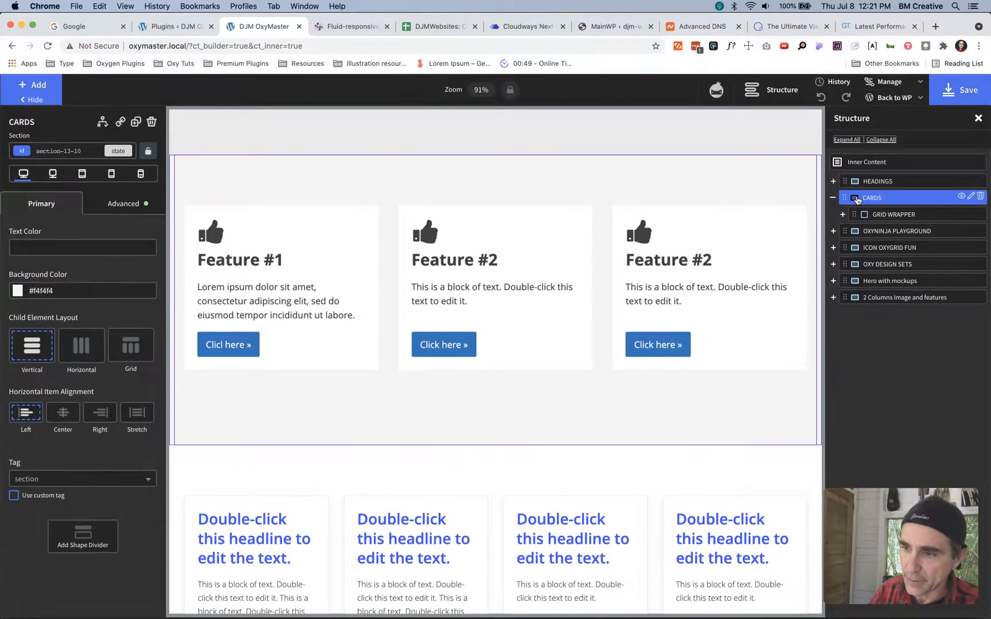
left_click(843, 214)
left_click(843, 215)
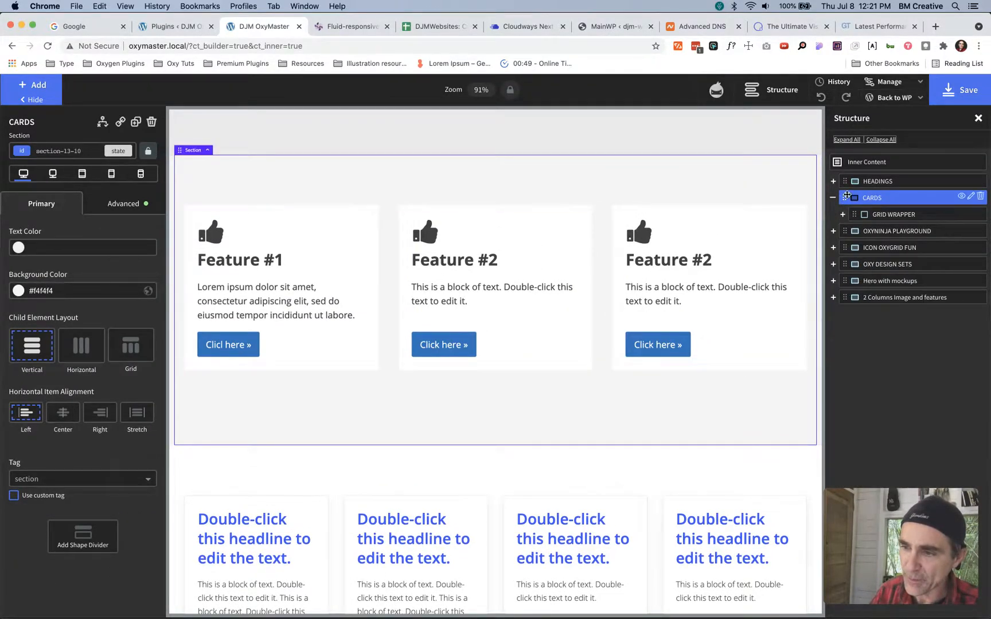
key("d")
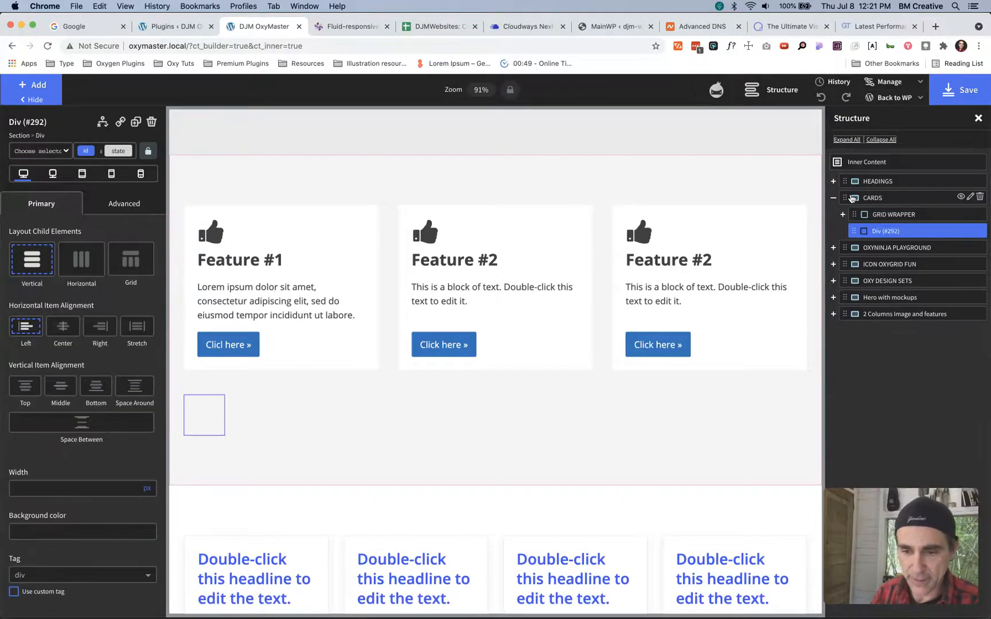
left_click(219, 417)
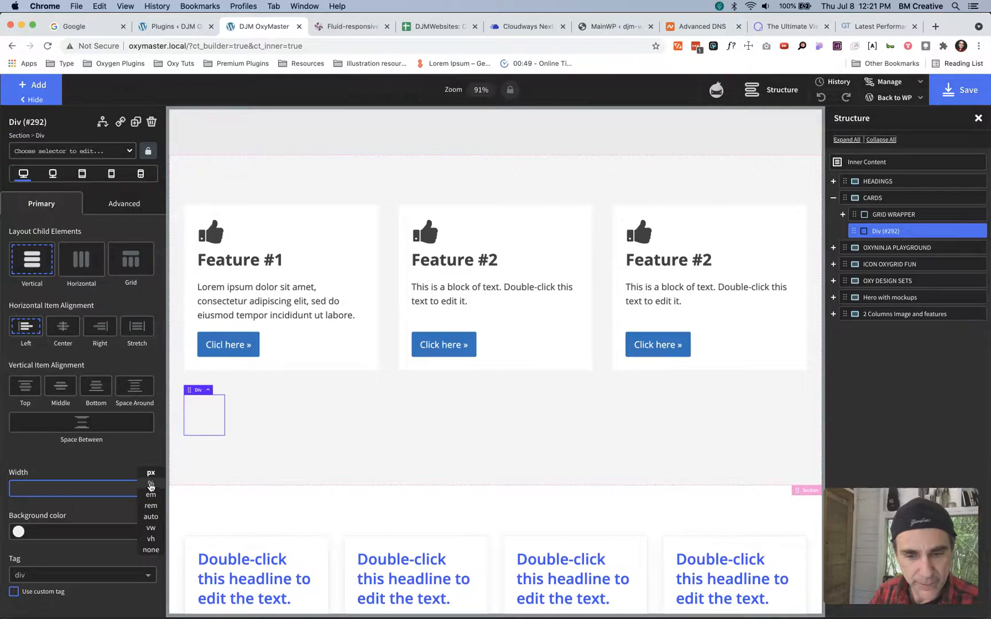
left_click(149, 485)
type("100")
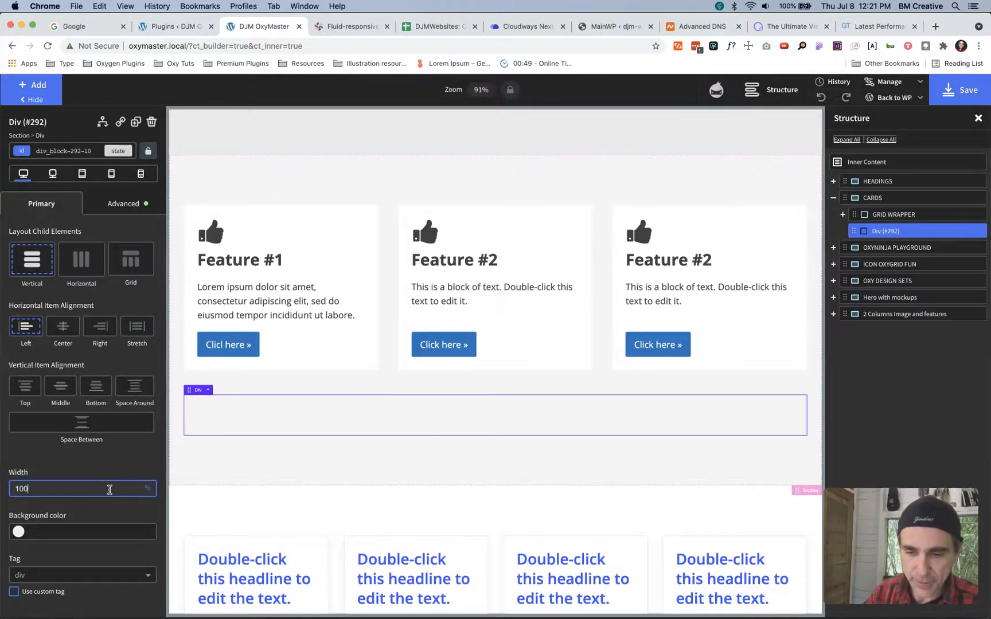
- Remove the c-margin-bottom-l class from GRID WRAPPER
left_click(907, 219)
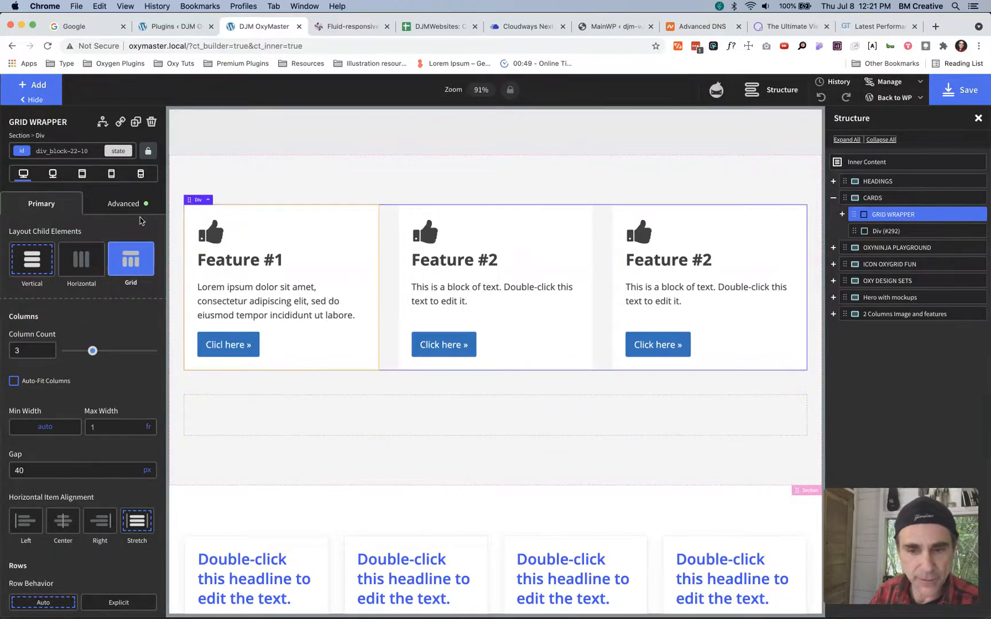
left_click(88, 151)
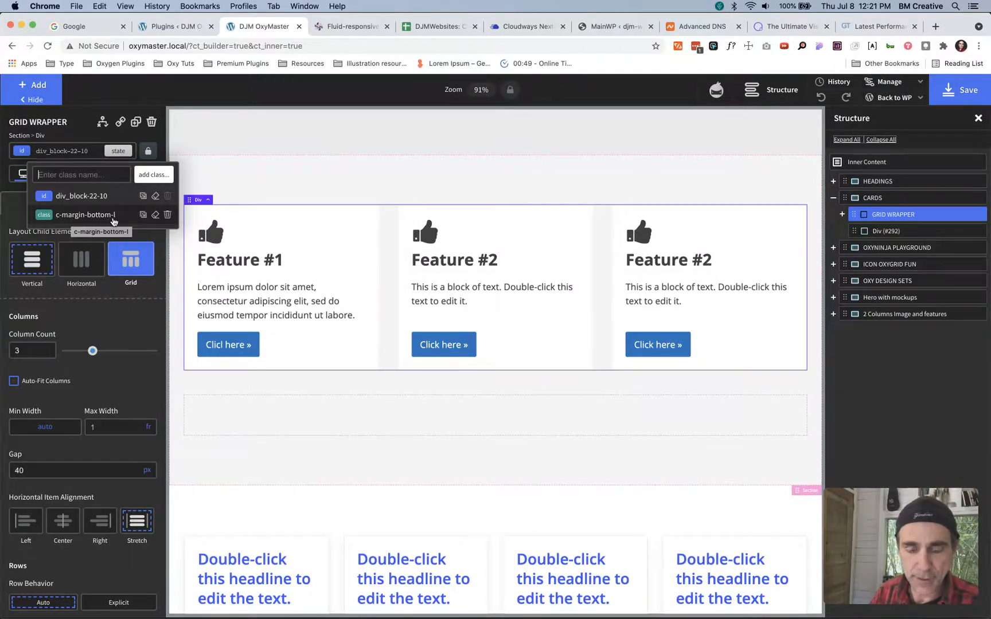
left_click(166, 217)
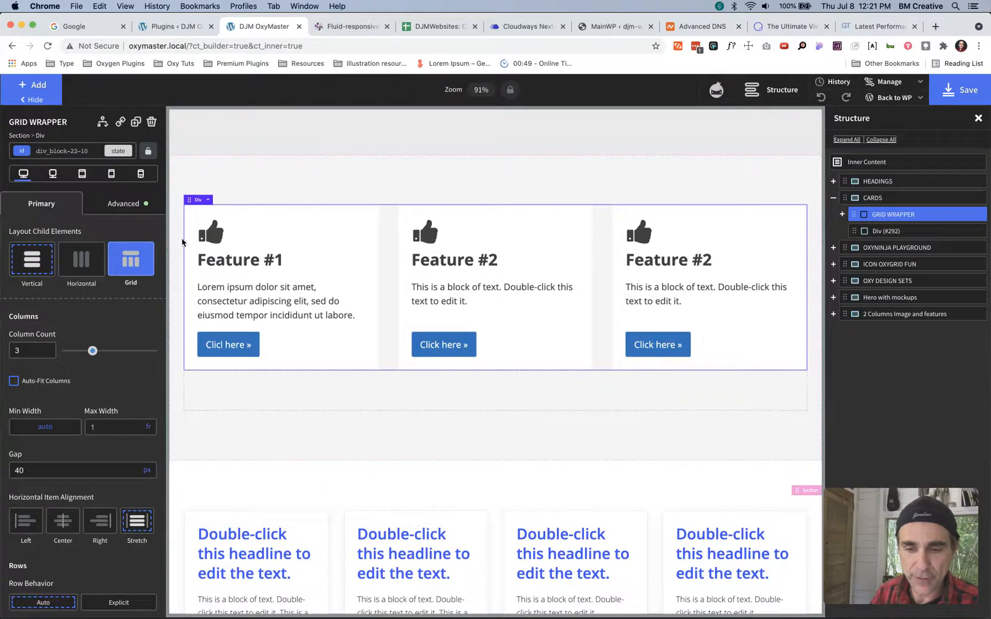
- Add the c-margin-bottom-xl class to GRID WRAPPER
left_click(93, 152)
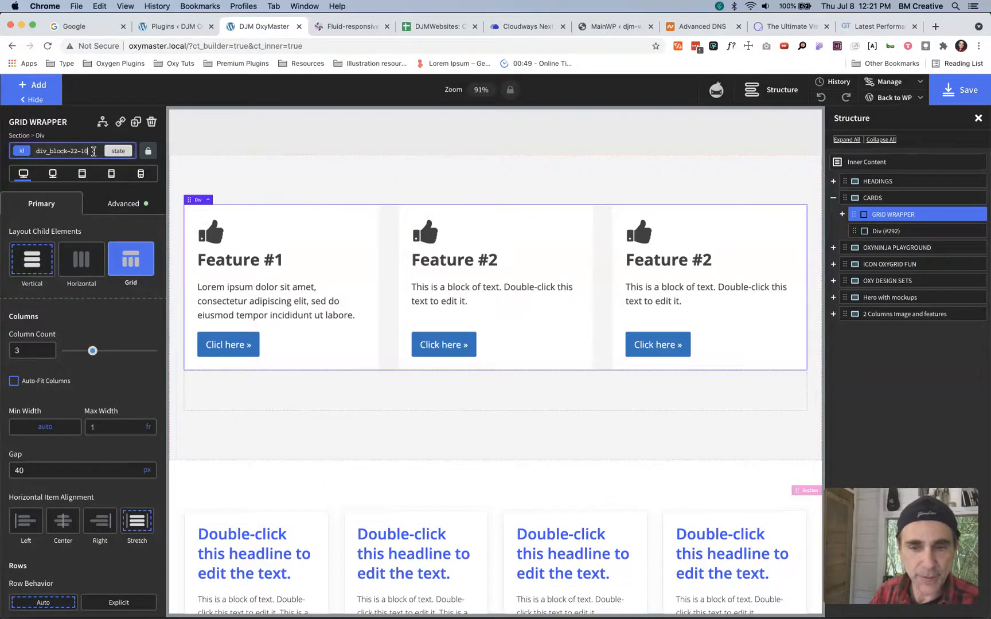
left_click(94, 153)
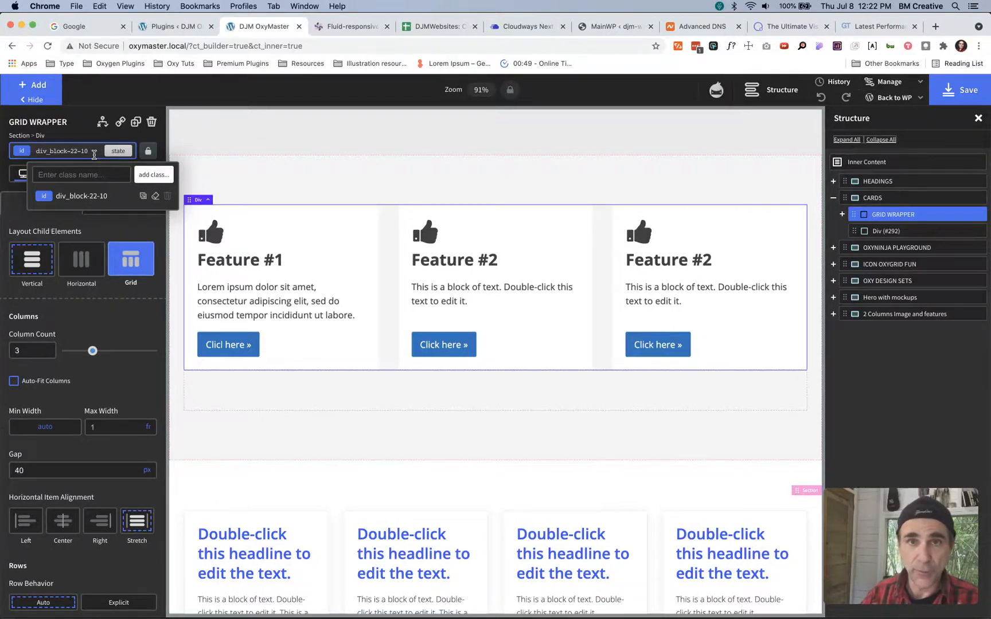
type("mar")
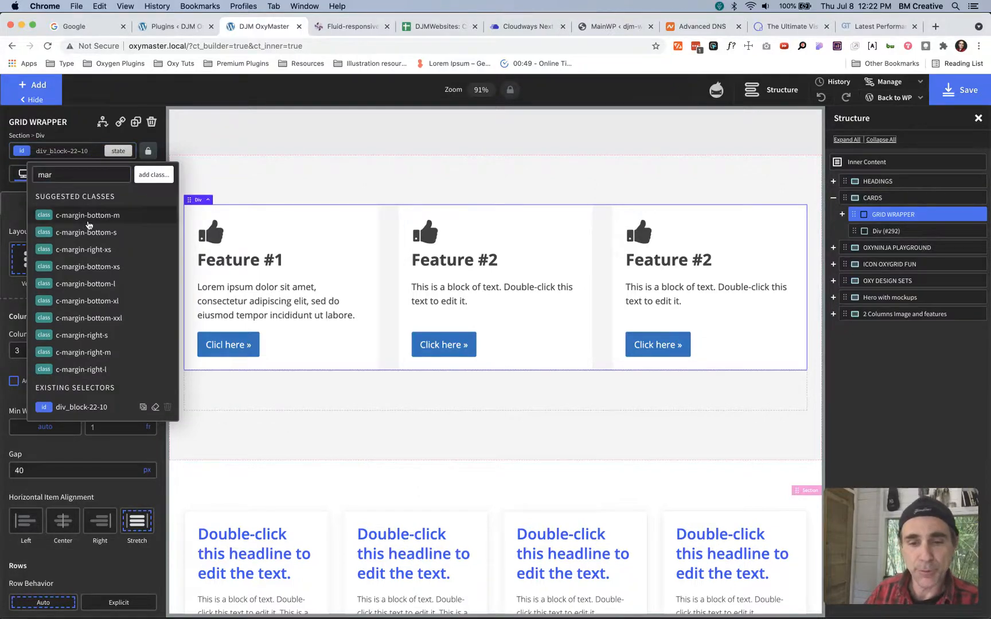
left_click(94, 302)
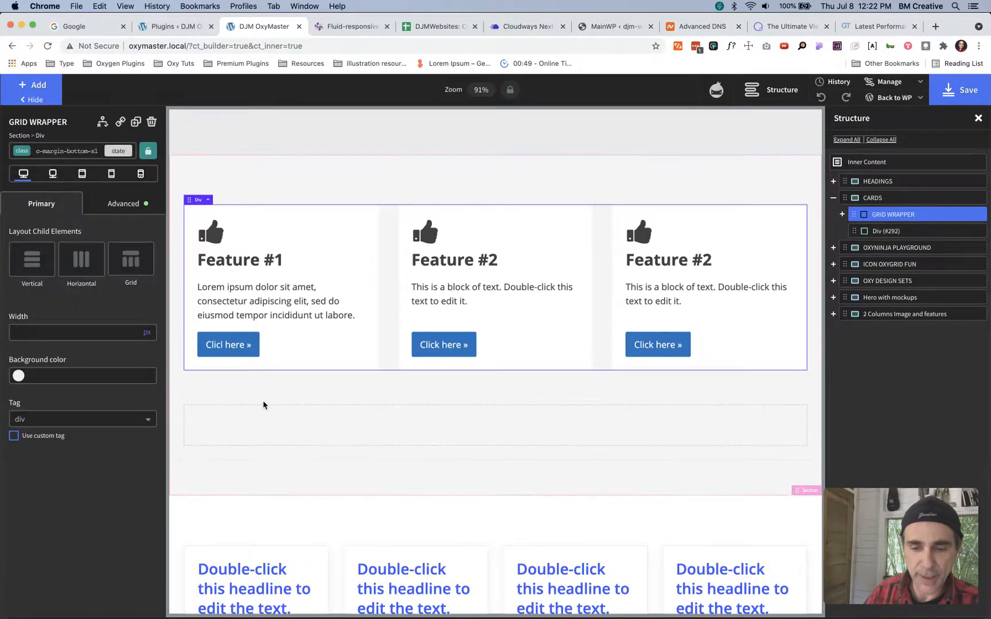
- Examine the minimum and maximum sizes in the c-margin-bottom-xl class's bottom margin value
left_click(124, 205)
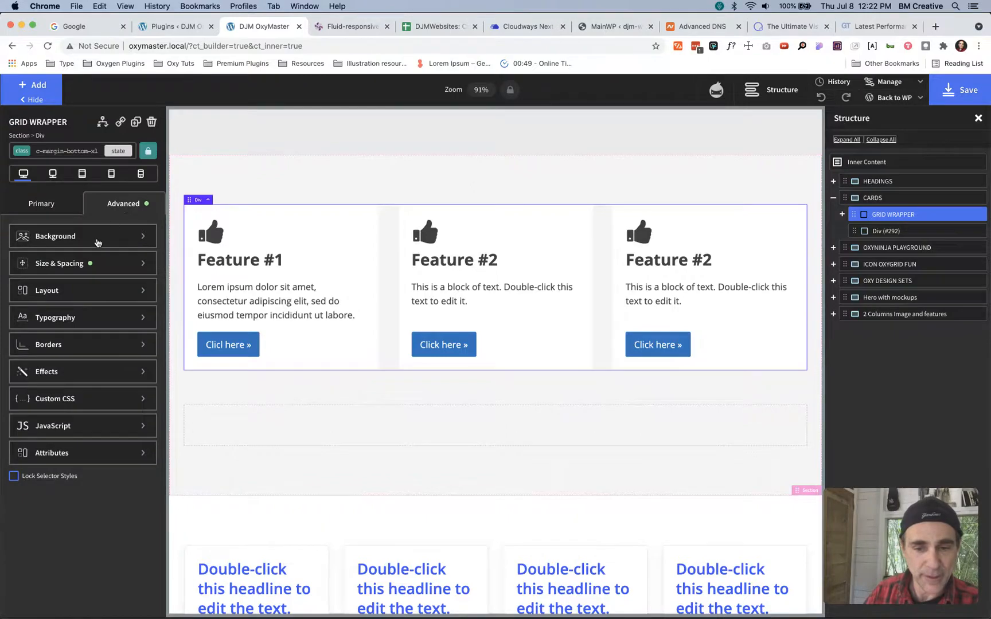
left_click(63, 265)
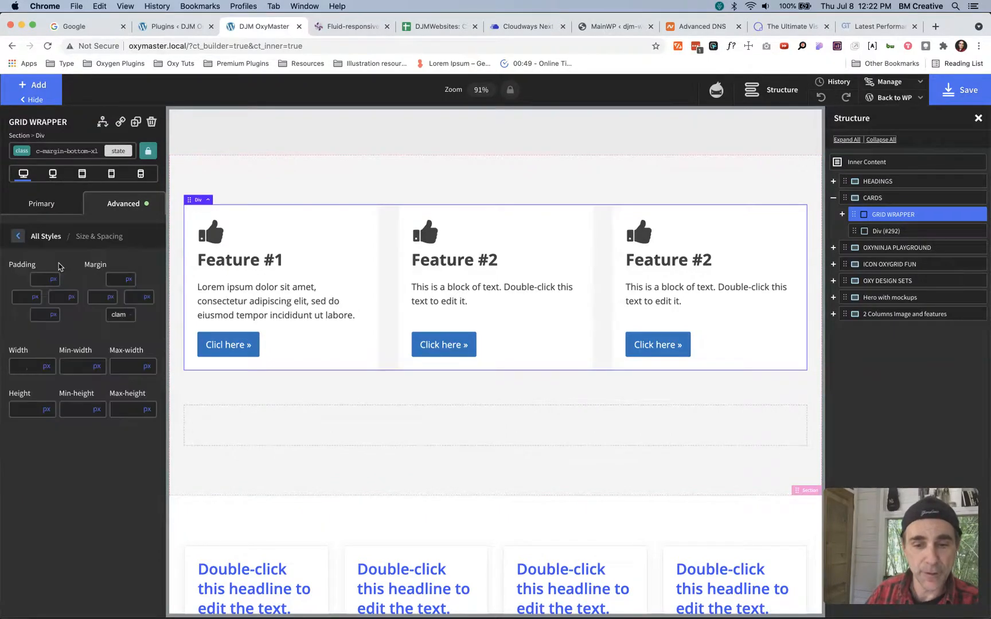
left_click(112, 314)
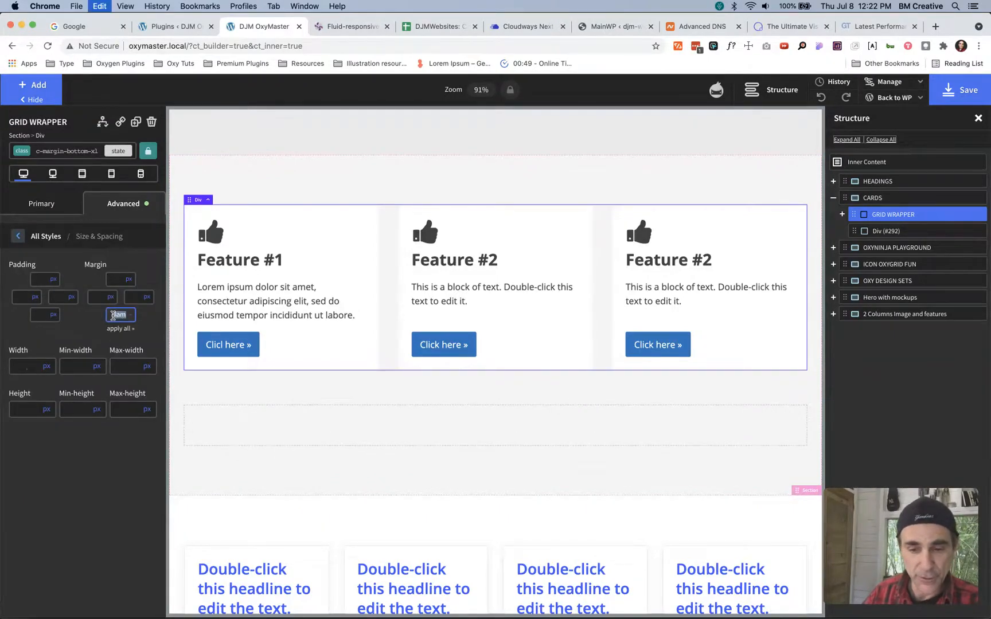
type("3px")
type("0")
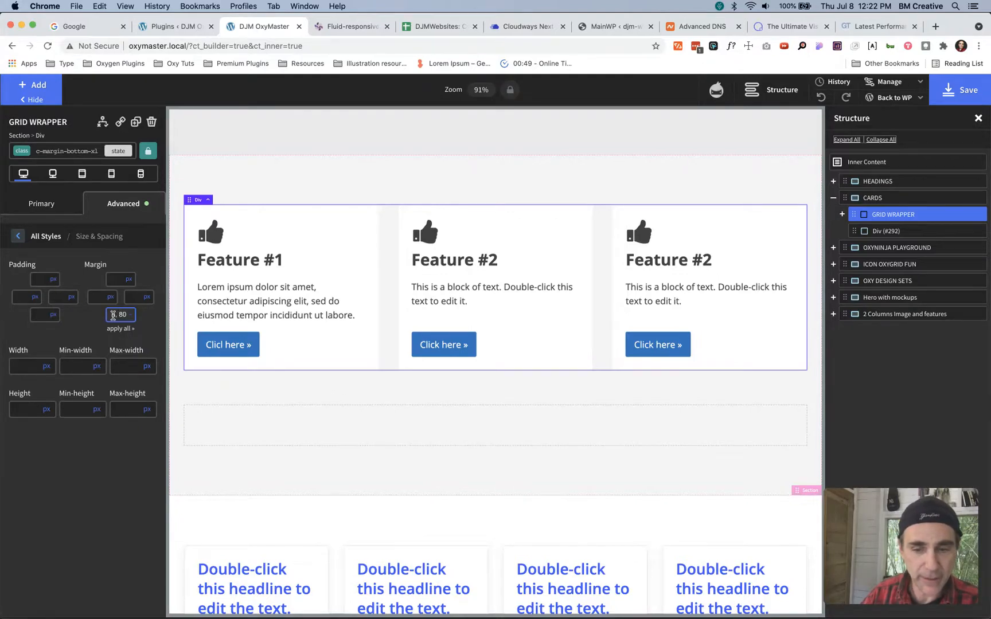
key("super+a")
key("super+v")
key("Right")
key("Right")
key("Right")
key("Right")
key("Right")
key("Right")
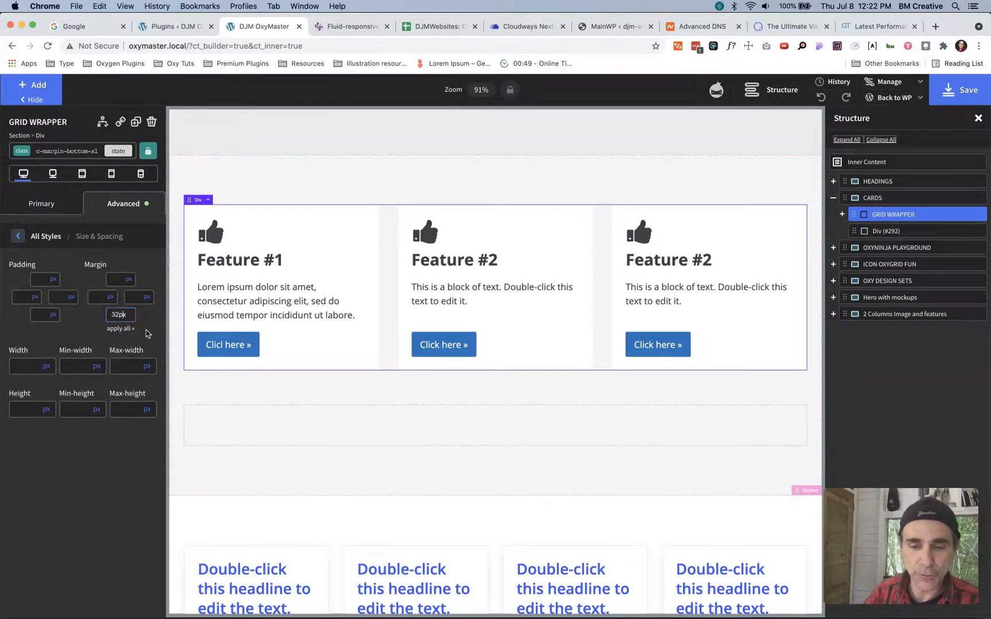
left_click(97, 327)
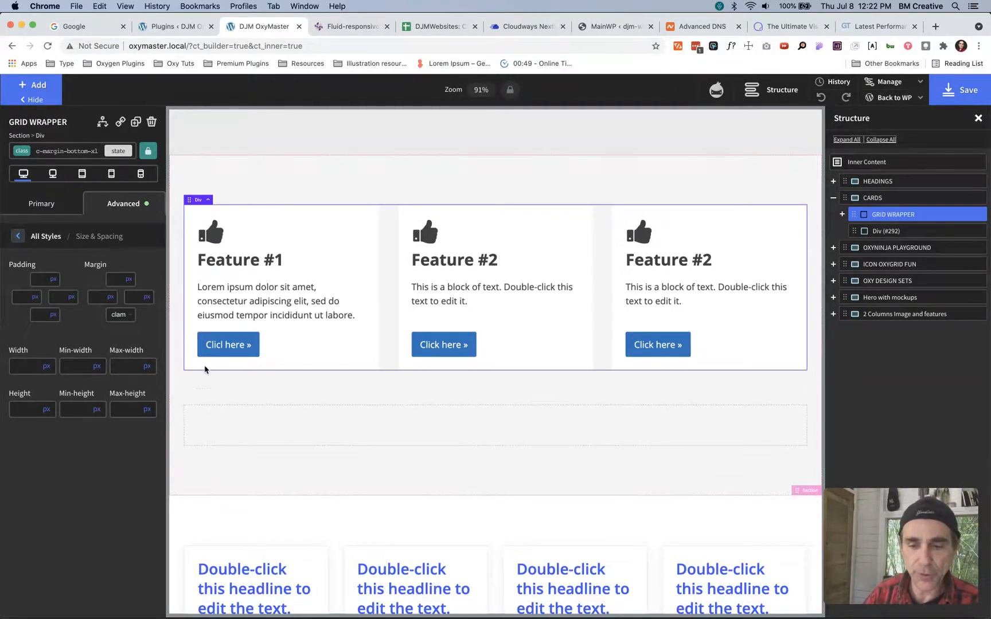
- Preview the GRID WRAPPER spacing at each smaller breakpoint down to 479px, and return to the full desktop view
left_click(53, 175)
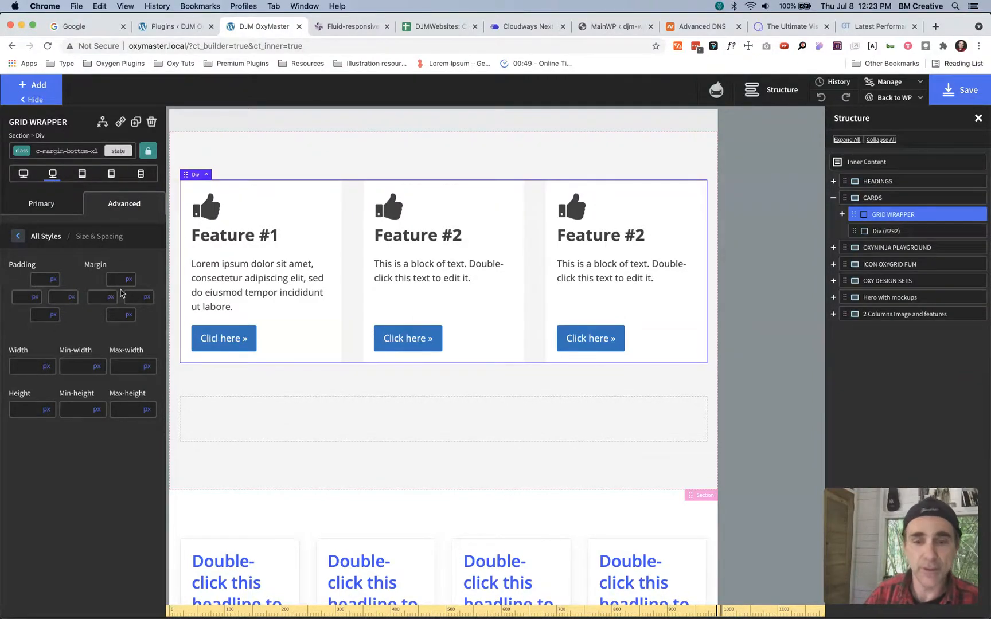
left_click(83, 174)
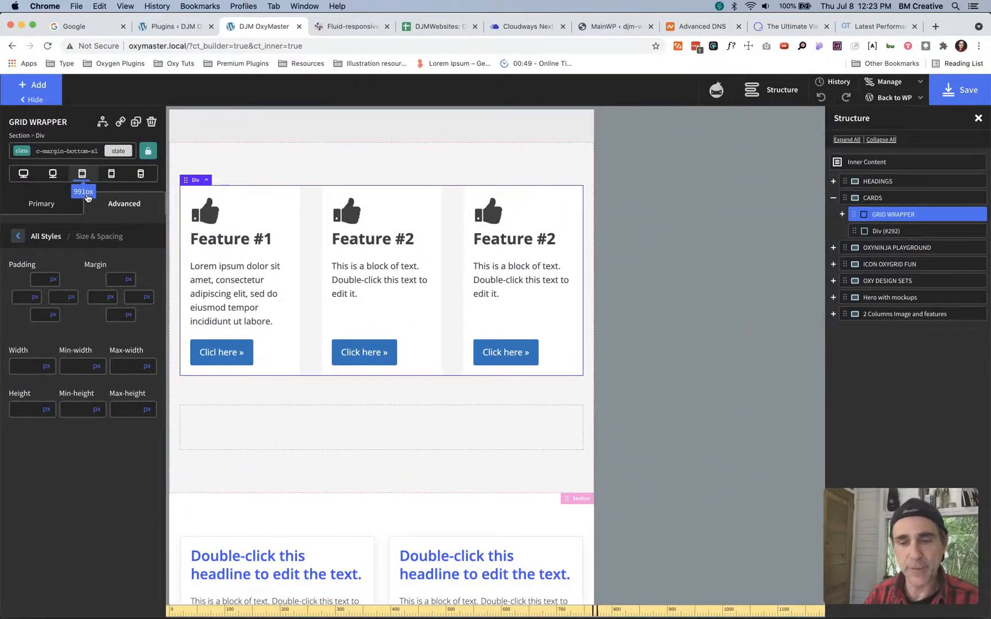
left_click(111, 174)
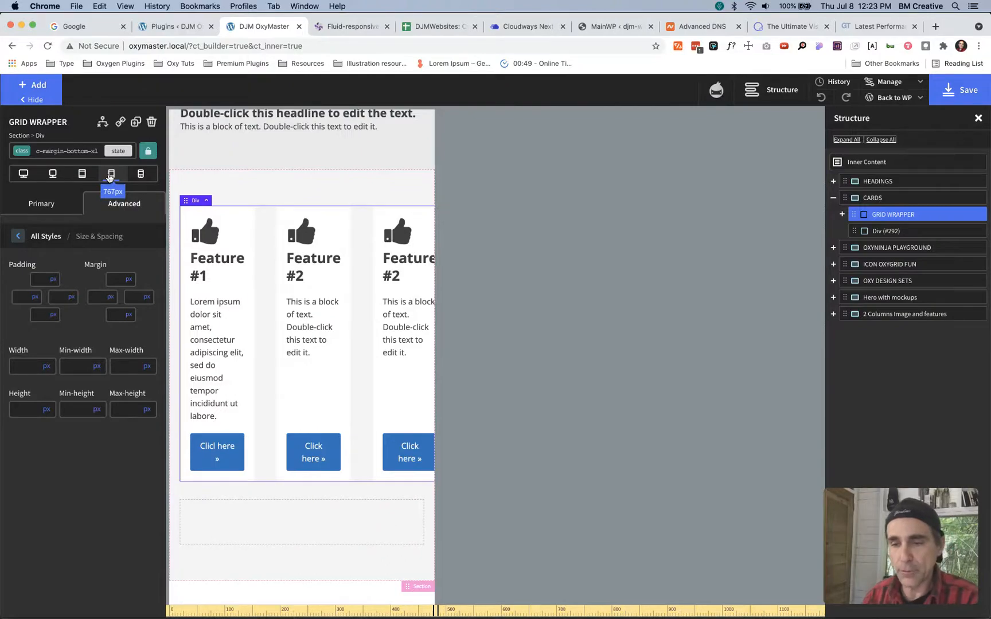
left_click(141, 174)
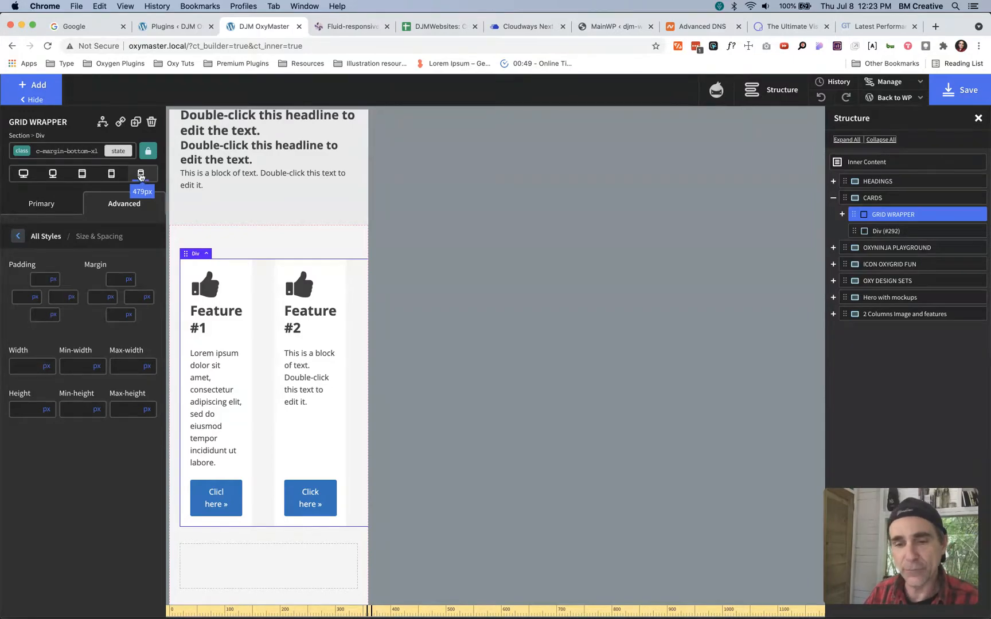
left_click(23, 174)
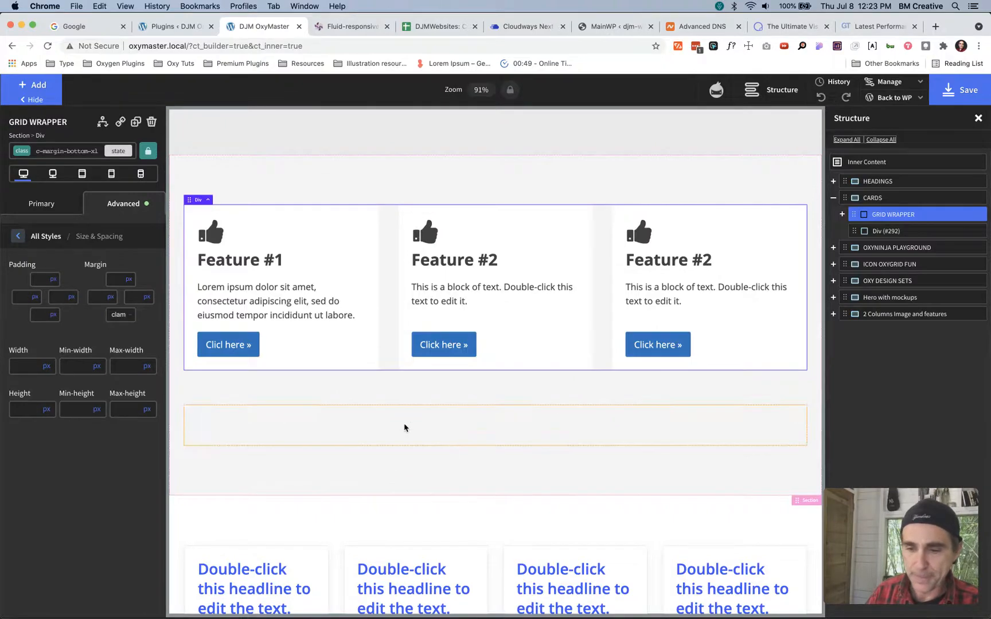
- Add the c-bg-dark and c-shadow classes to the empty div below GRID WRAPPER
left_click(369, 429)
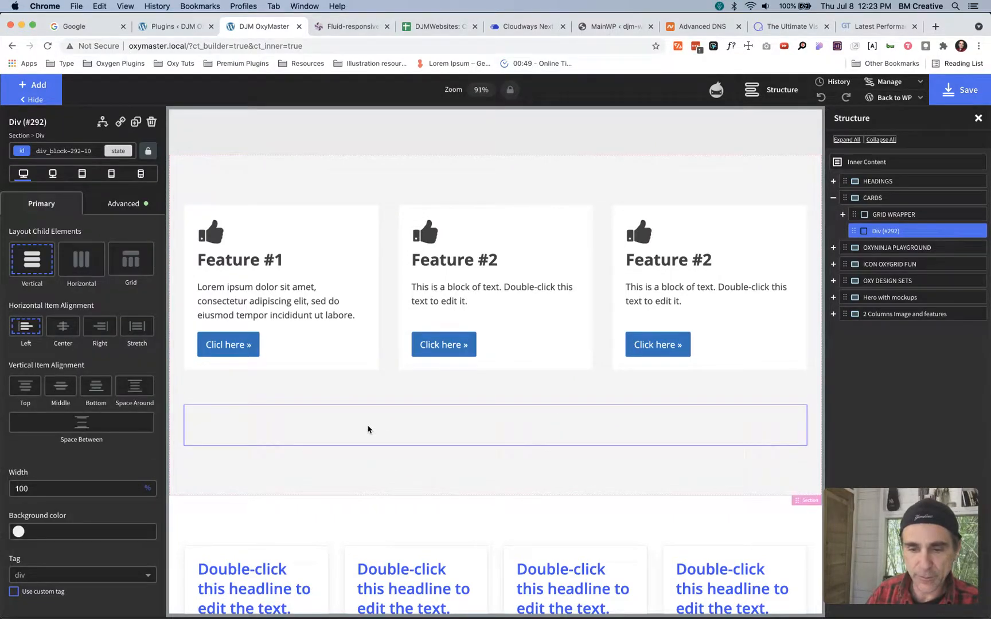
left_click(92, 150)
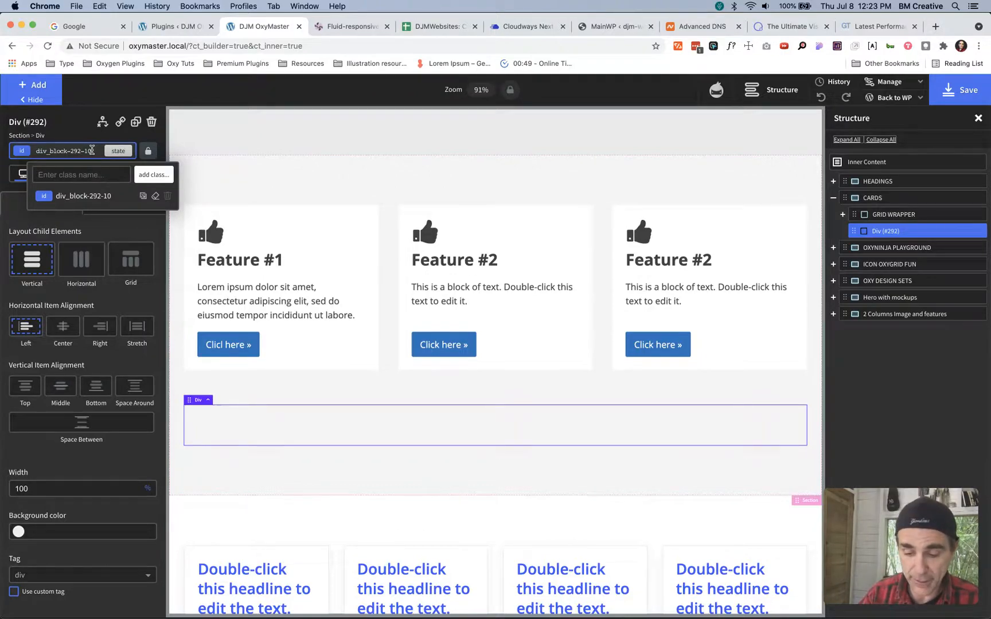
type("bg")
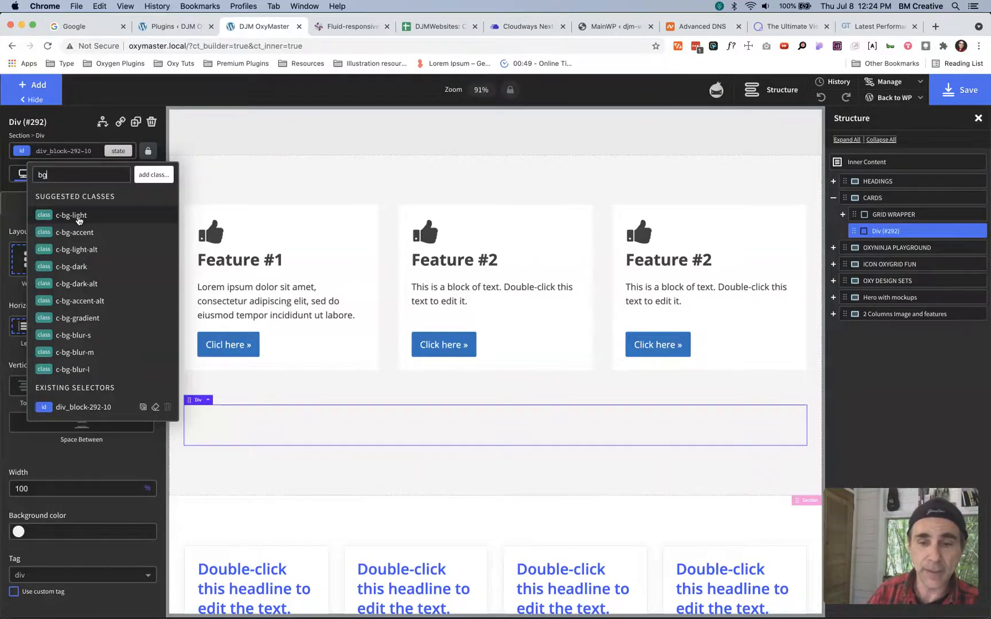
left_click(77, 268)
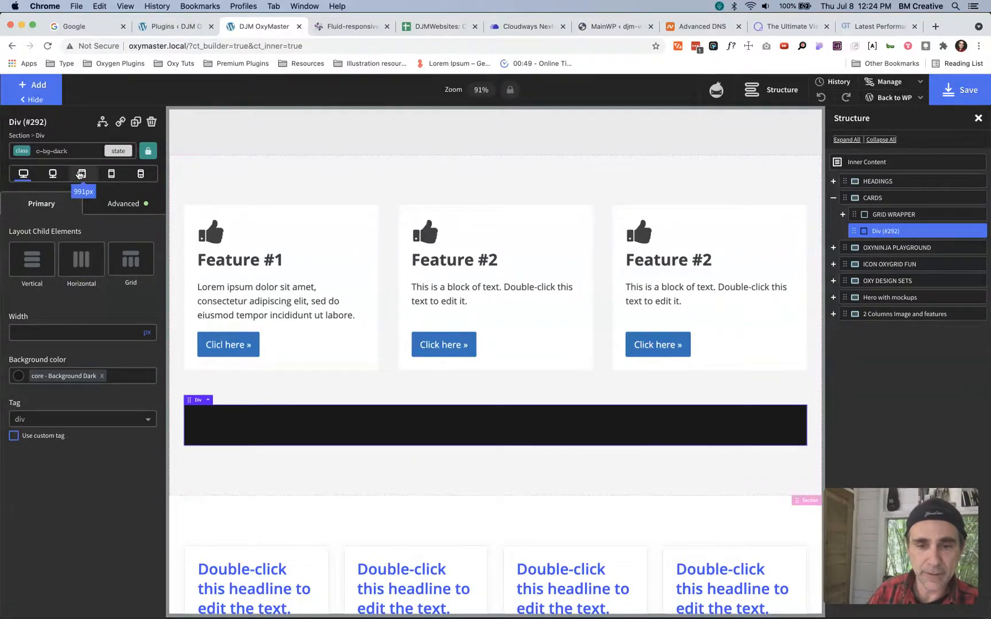
left_click(78, 152)
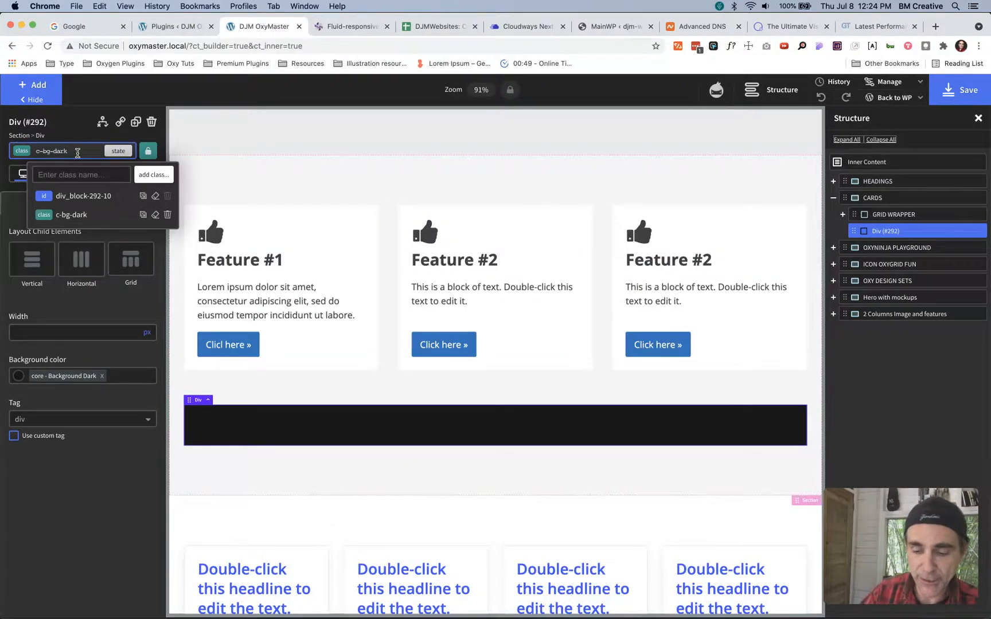
type("sh")
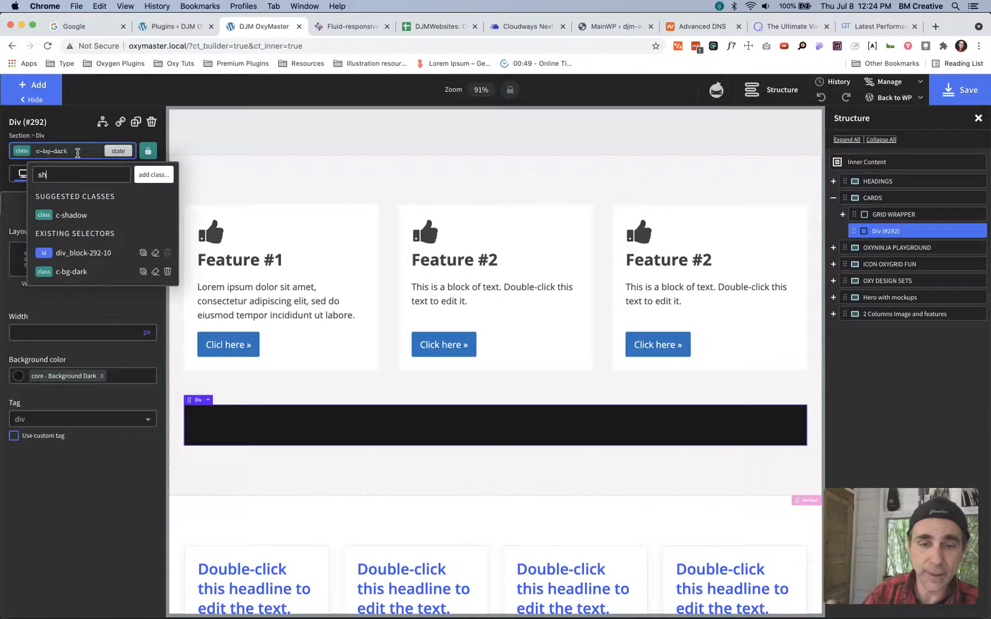
left_click(72, 215)
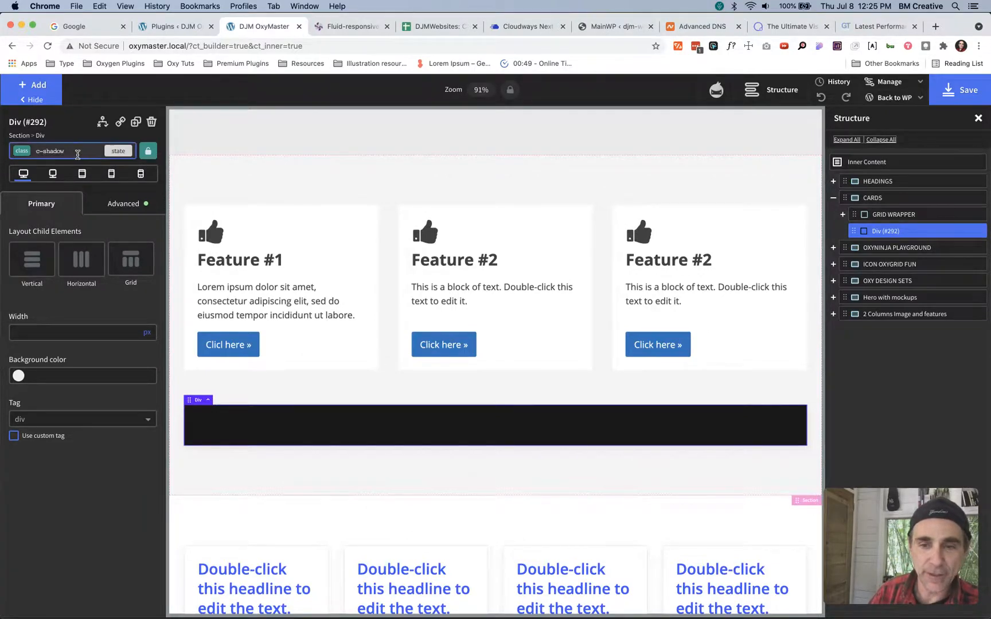
- Lock and unlock the div's selector to its ID, and make c-bg-dark the active selector
left_click(148, 150)
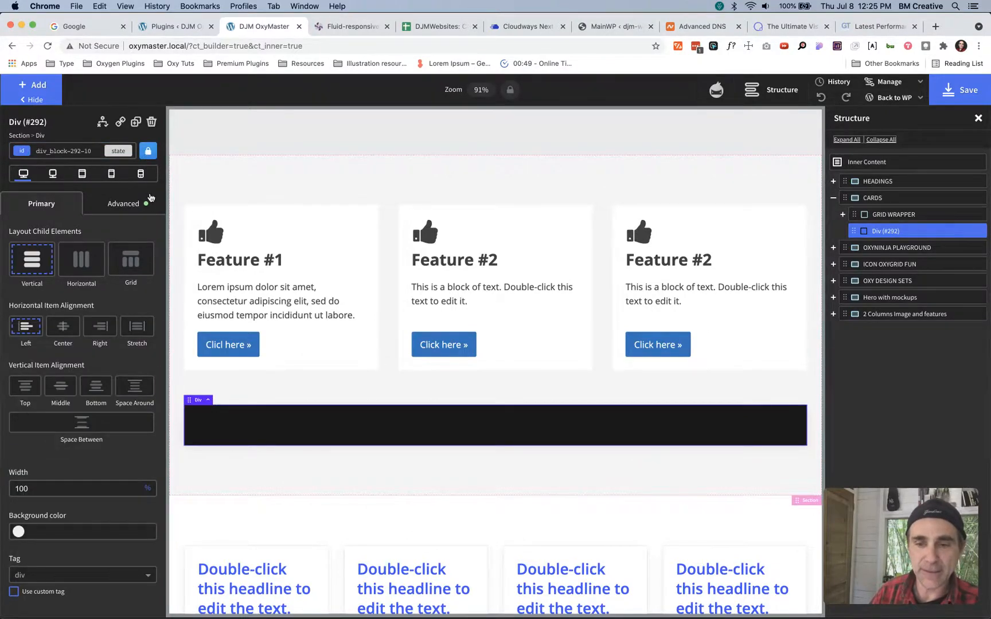
left_click(148, 153)
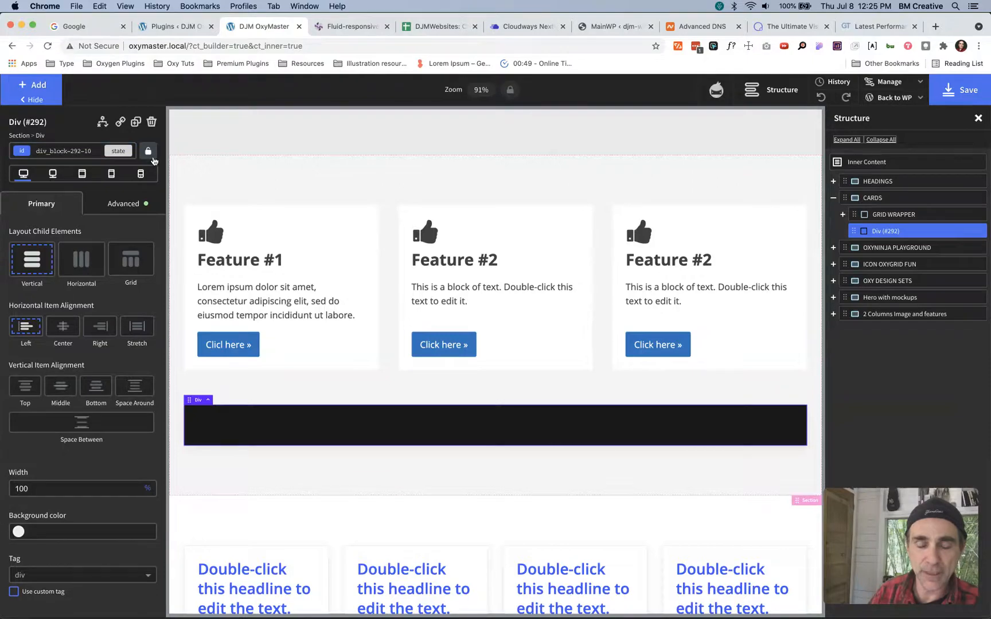
left_click(86, 151)
left_click(71, 215)
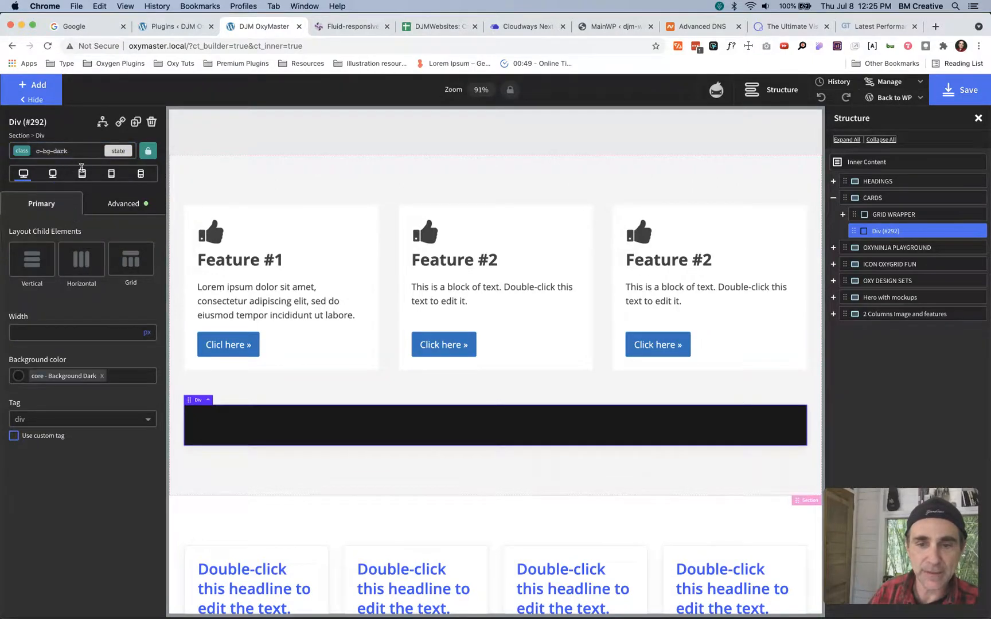
- Lock the div's selector to its ID, try switching to c-bg-dark and c-shadow, and remove the lock
left_click(148, 153)
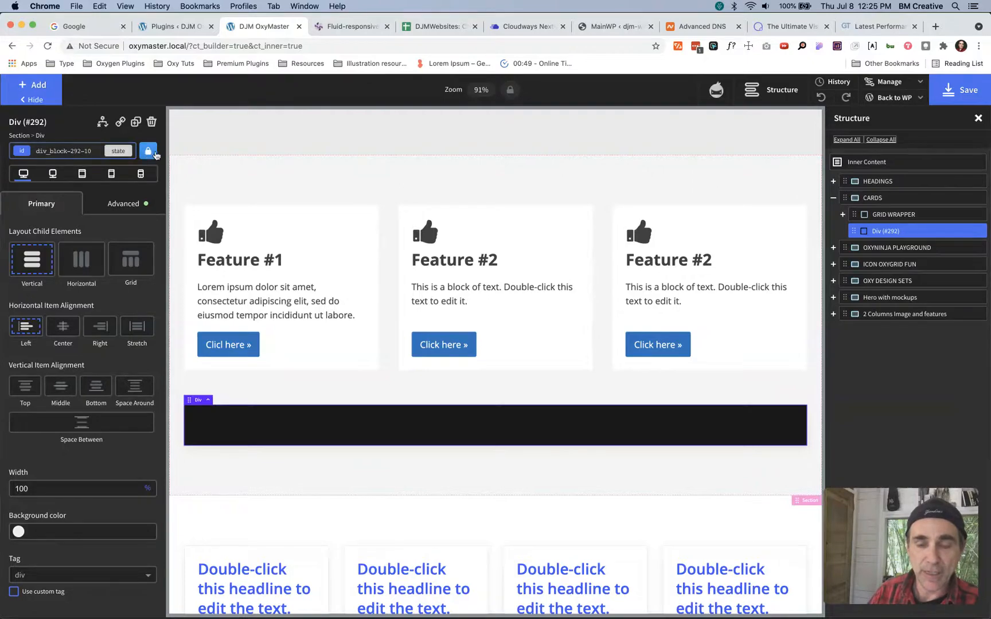
left_click(83, 148)
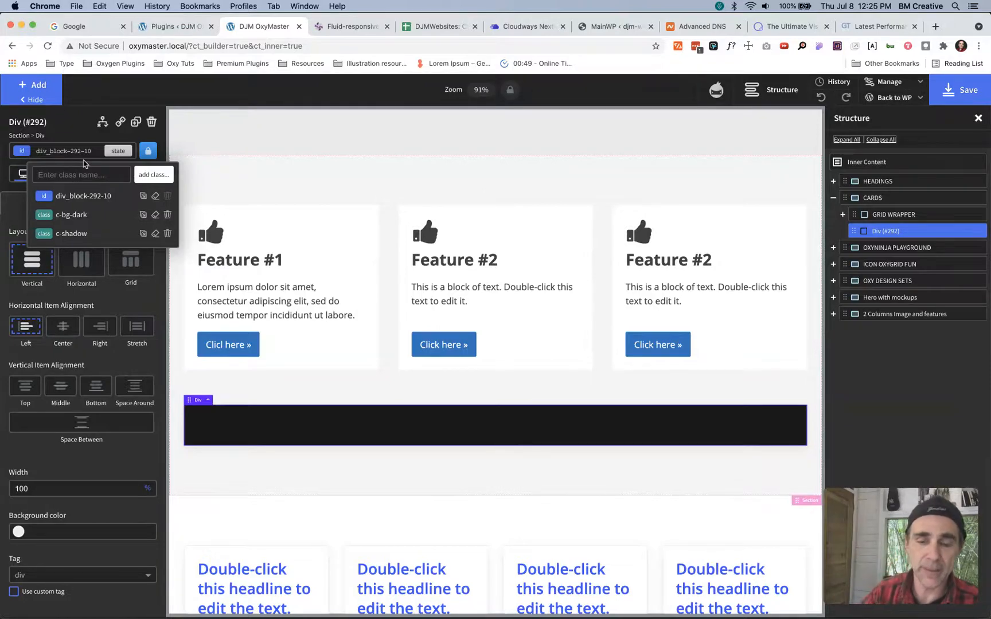
left_click(72, 216)
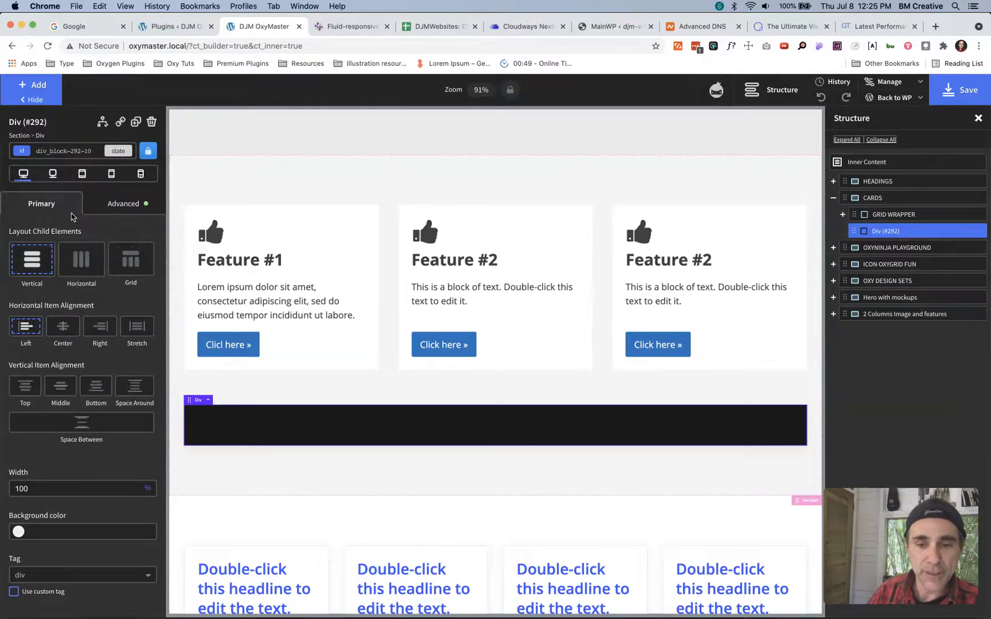
left_click(83, 151)
left_click(79, 233)
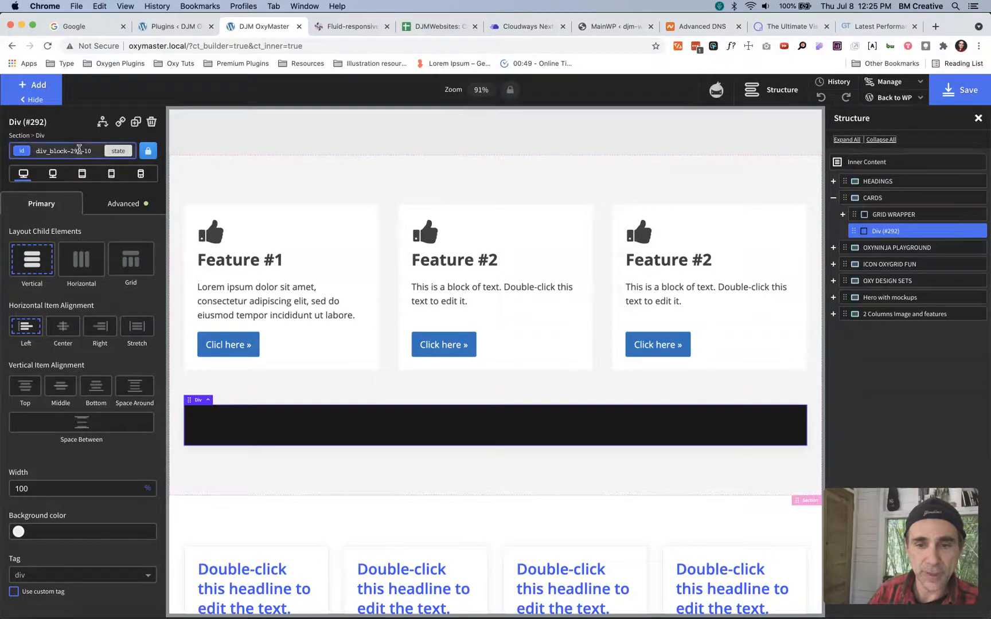
left_click(83, 152)
left_click(79, 233)
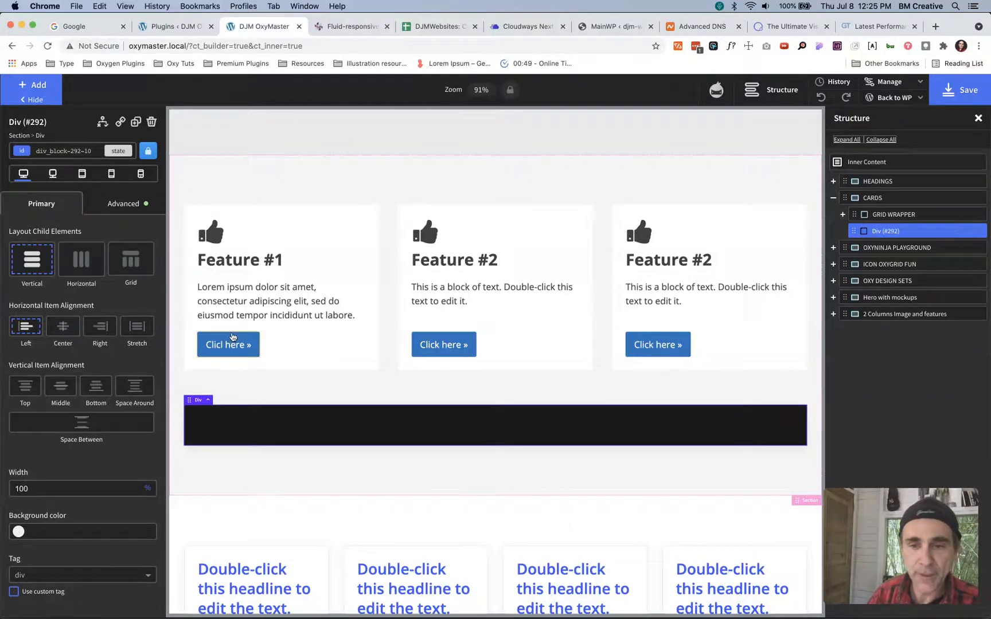
left_click(148, 152)
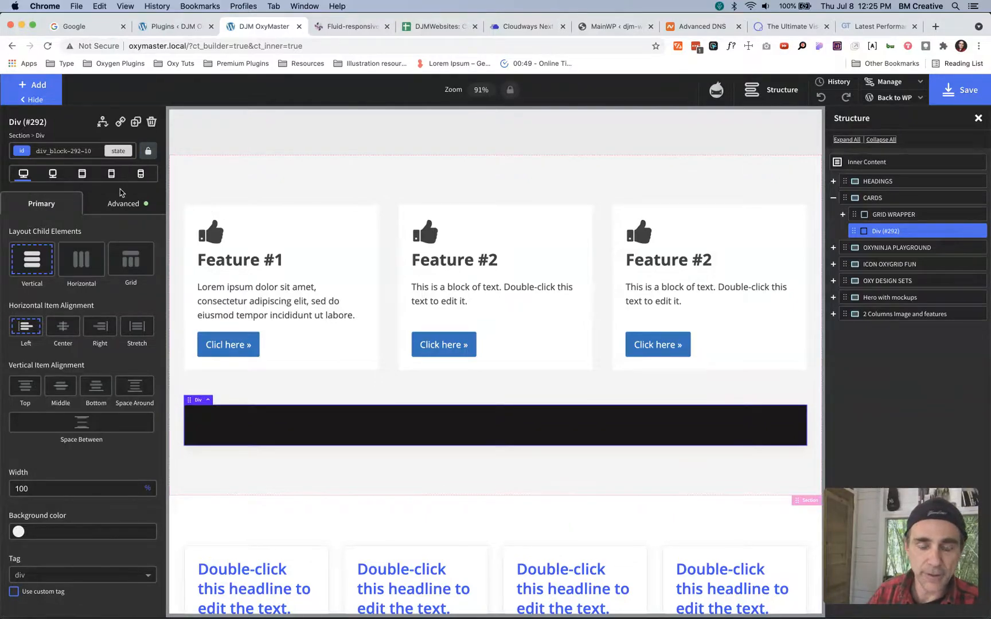
- Replace the c-bg-dark class on the div below GRID WRAPPER with c-bg-light-alt
left_click(91, 151)
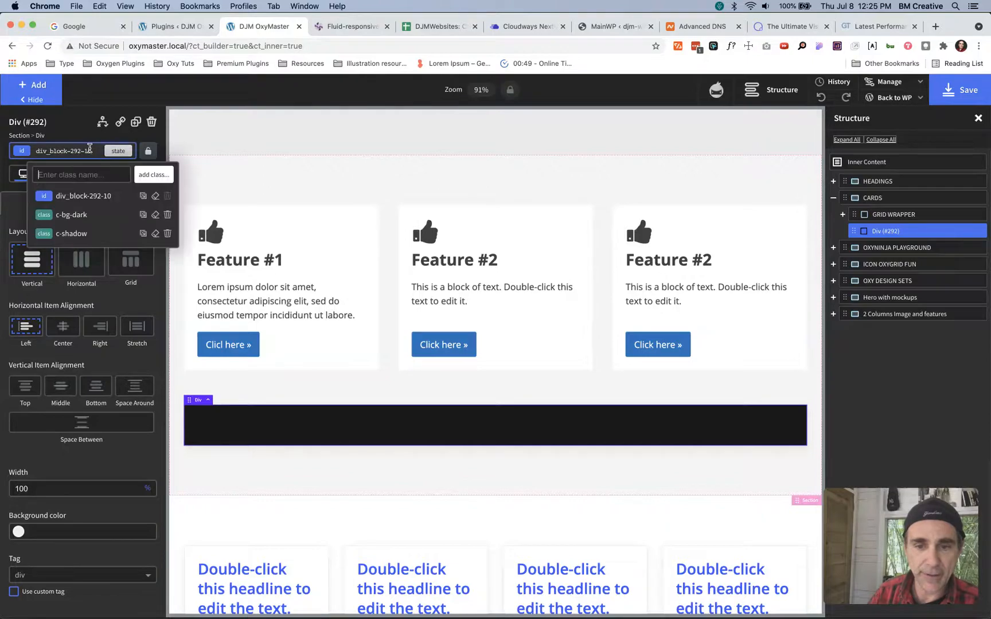
left_click(167, 214)
left_click(92, 152)
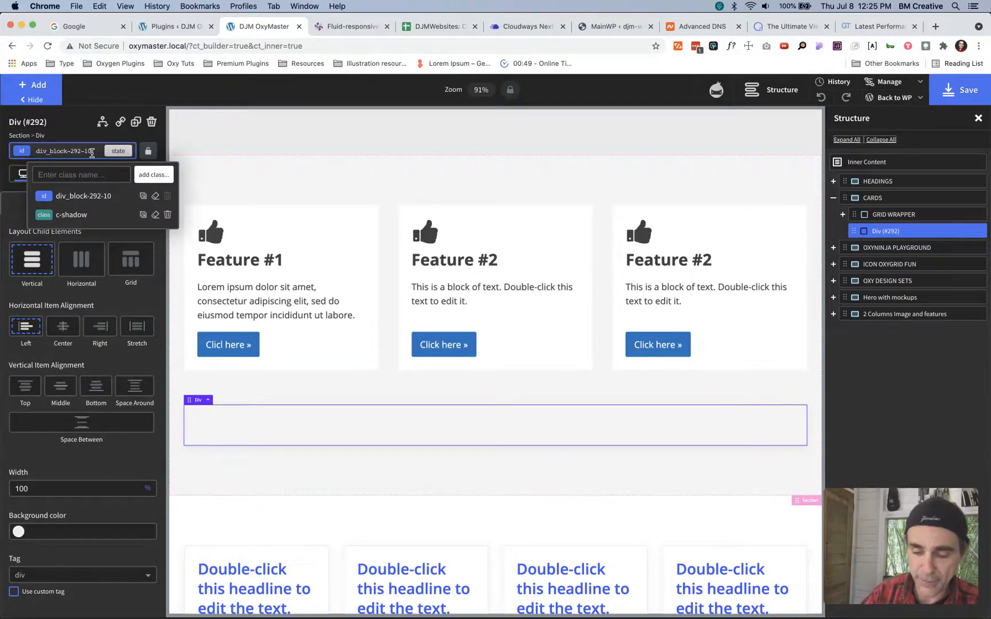
type("bg")
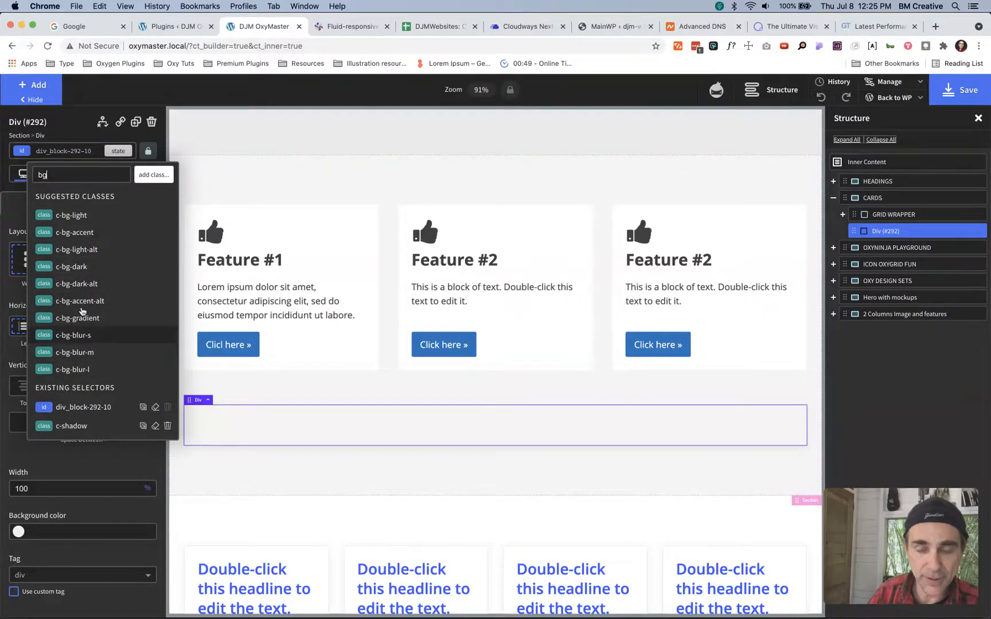
left_click(79, 254)
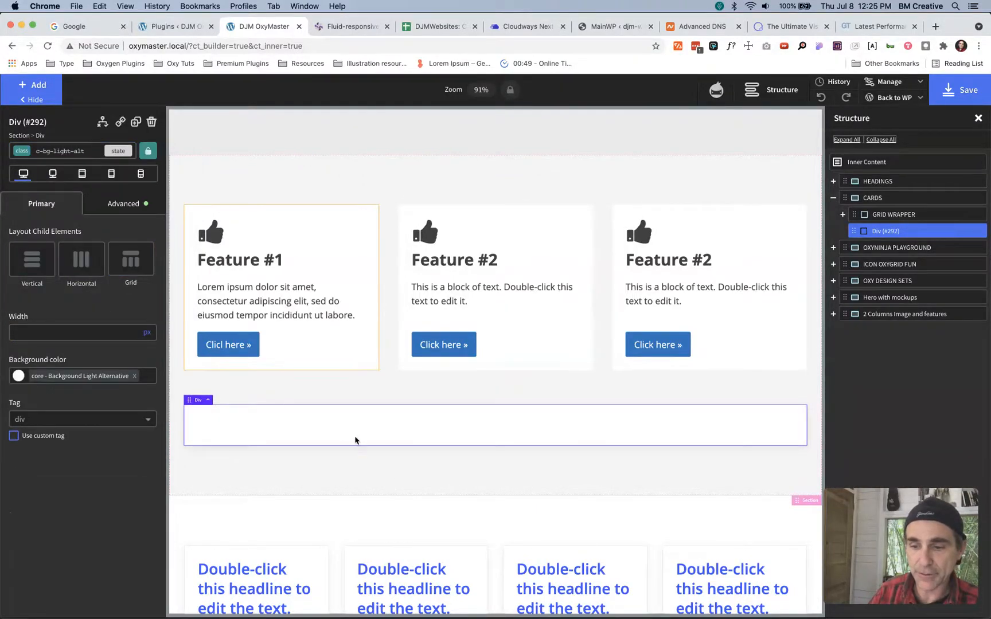
- View the background settings of c-bg-light-alt and add the c-border-light class to the div below GRID WRAPPER
left_click(118, 208)
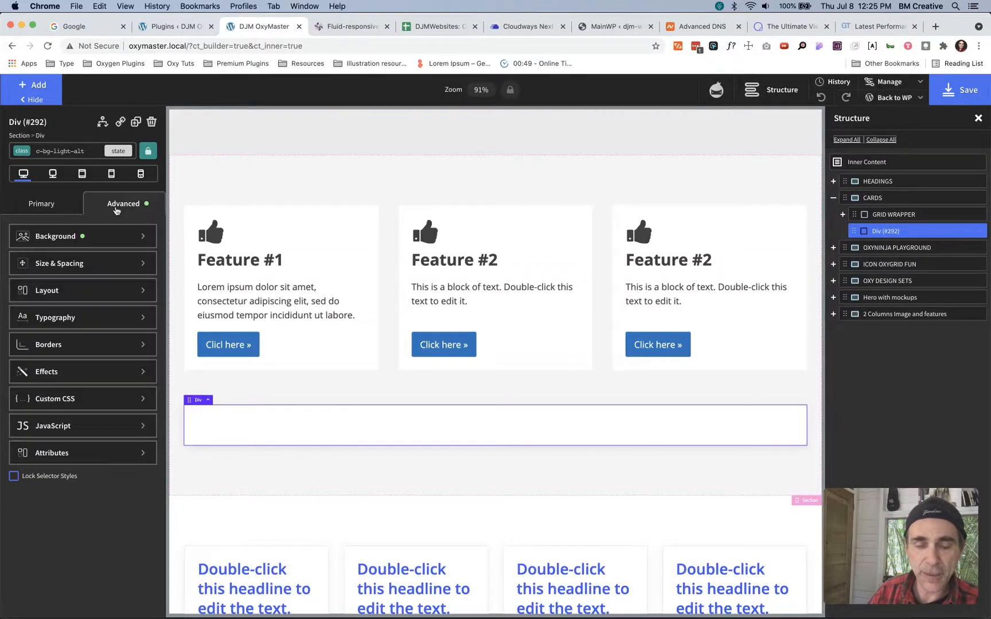
left_click(78, 235)
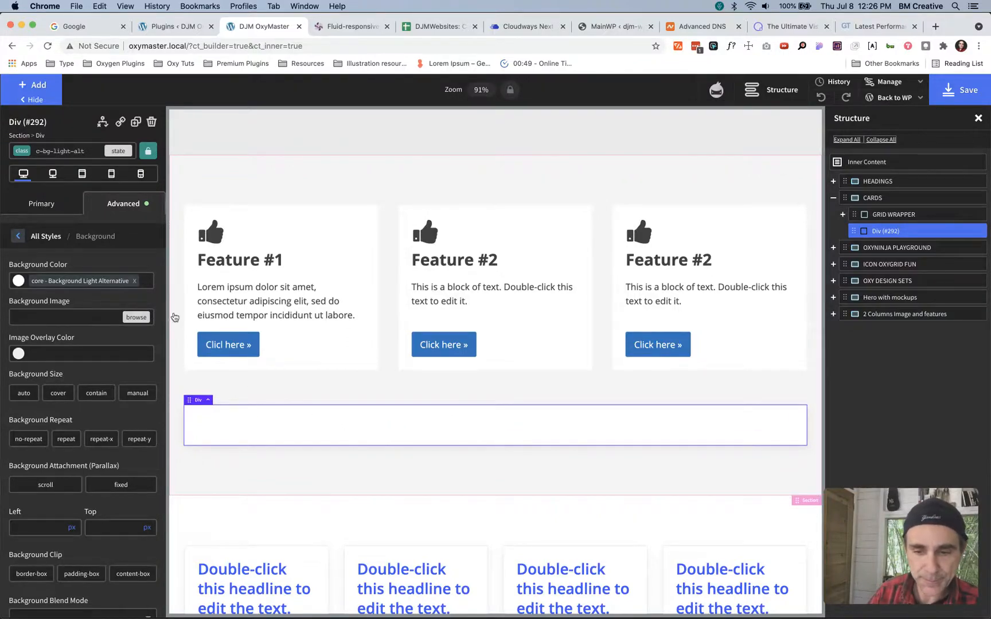
left_click(89, 150)
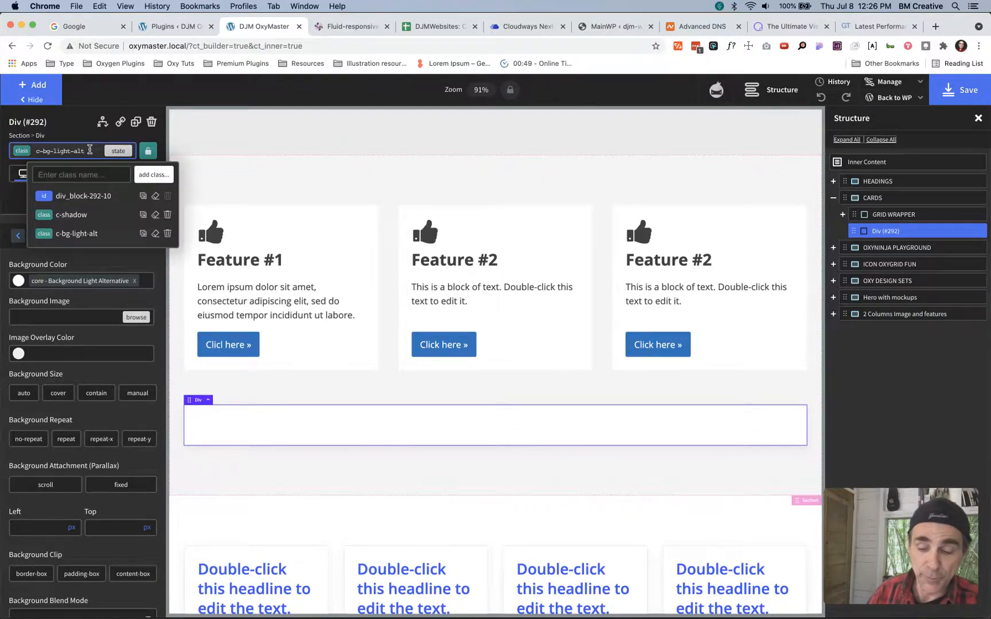
type("b")
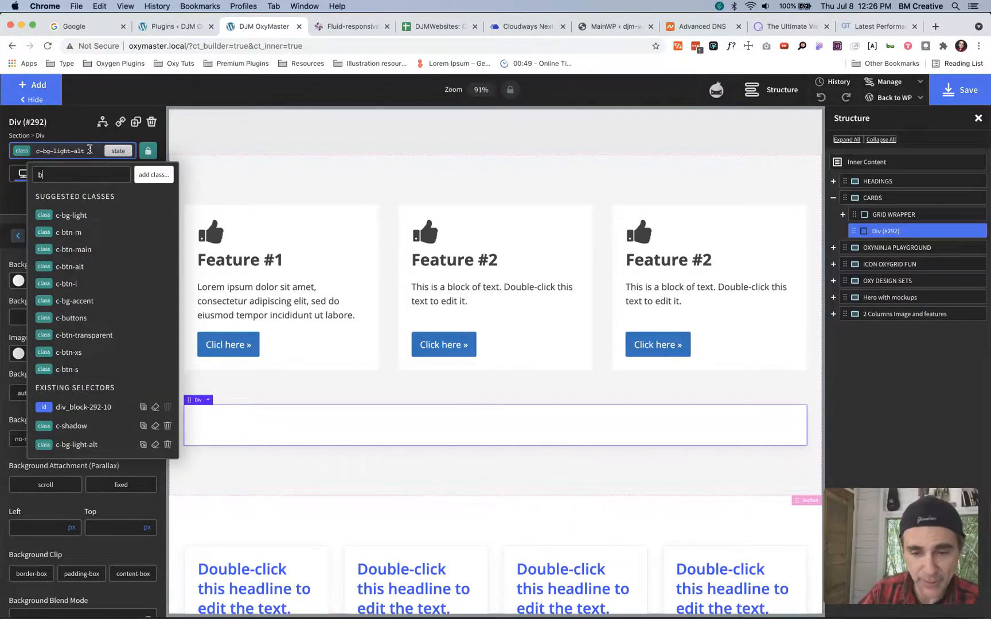
type("o")
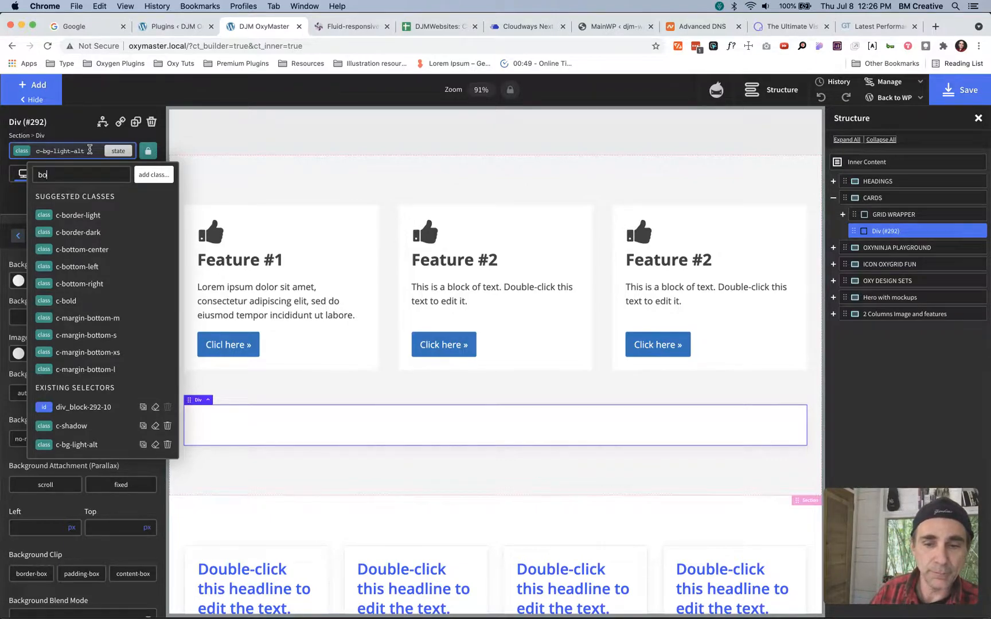
left_click(85, 216)
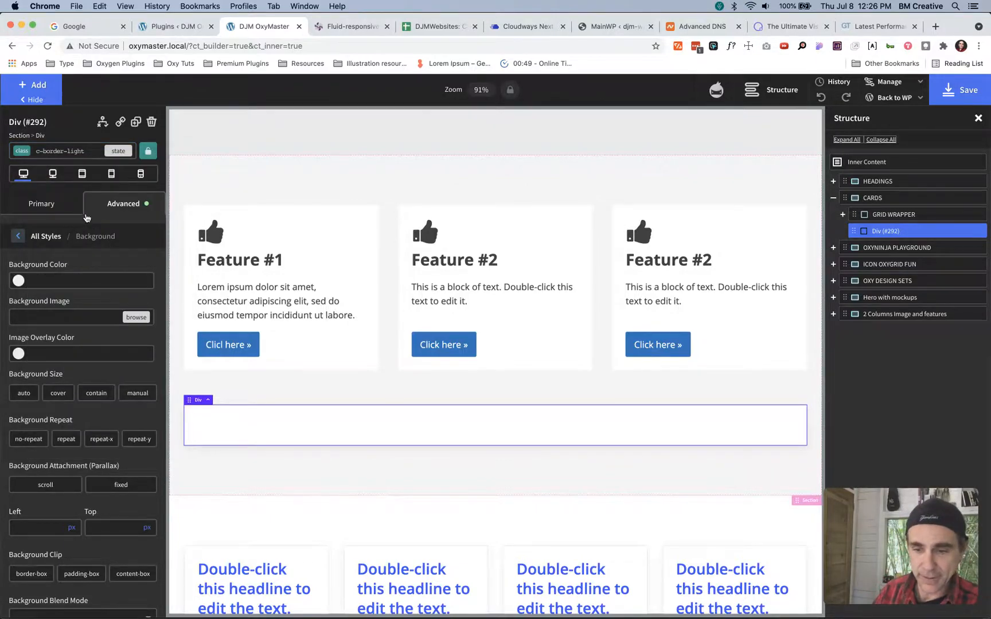
- Deselect the div to view its border and examine the classes assigned to CARD 1
left_click(275, 456)
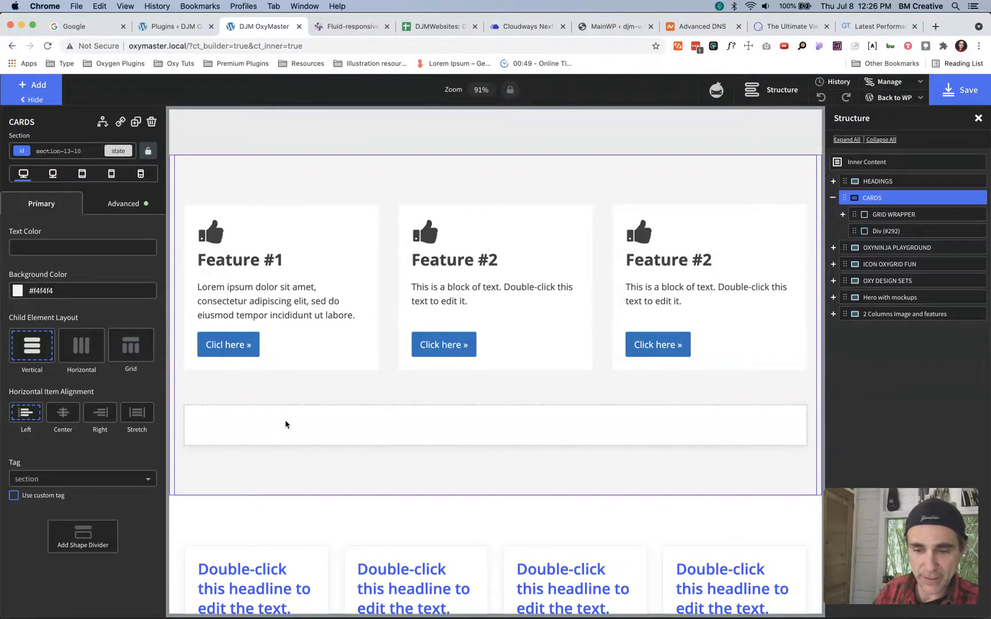
left_click(313, 336)
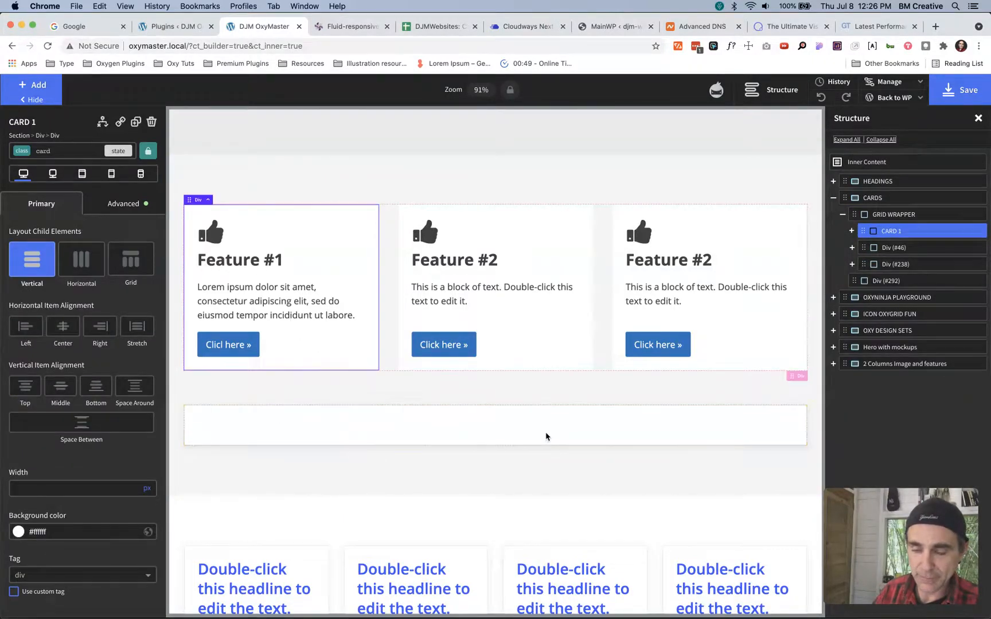
left_click(79, 150)
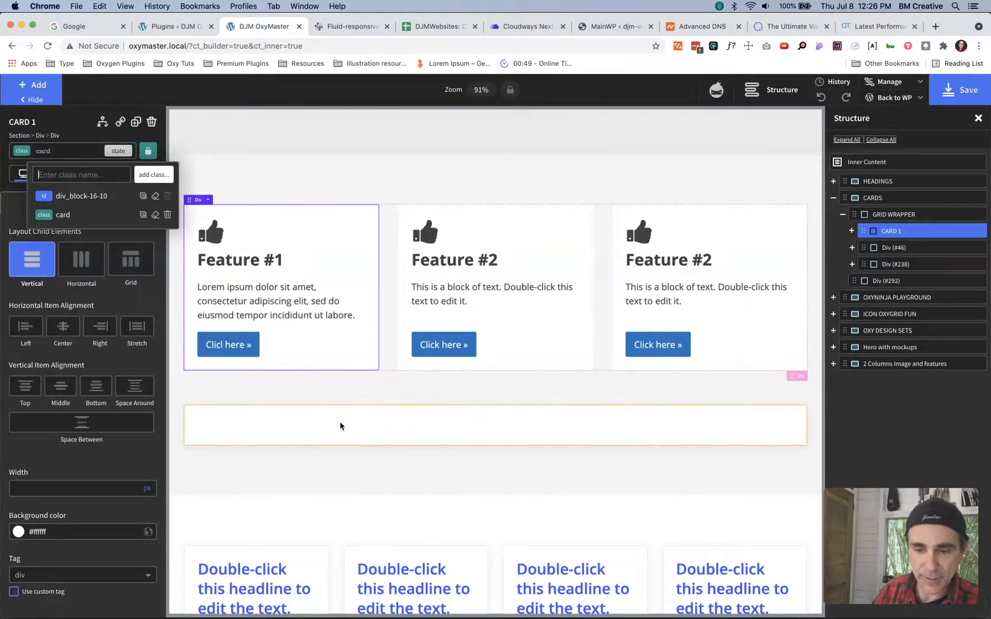
- Replace the c-border-light class on the div below GRID WRAPPER with c-border-dark
left_click(340, 424)
left_click(89, 153)
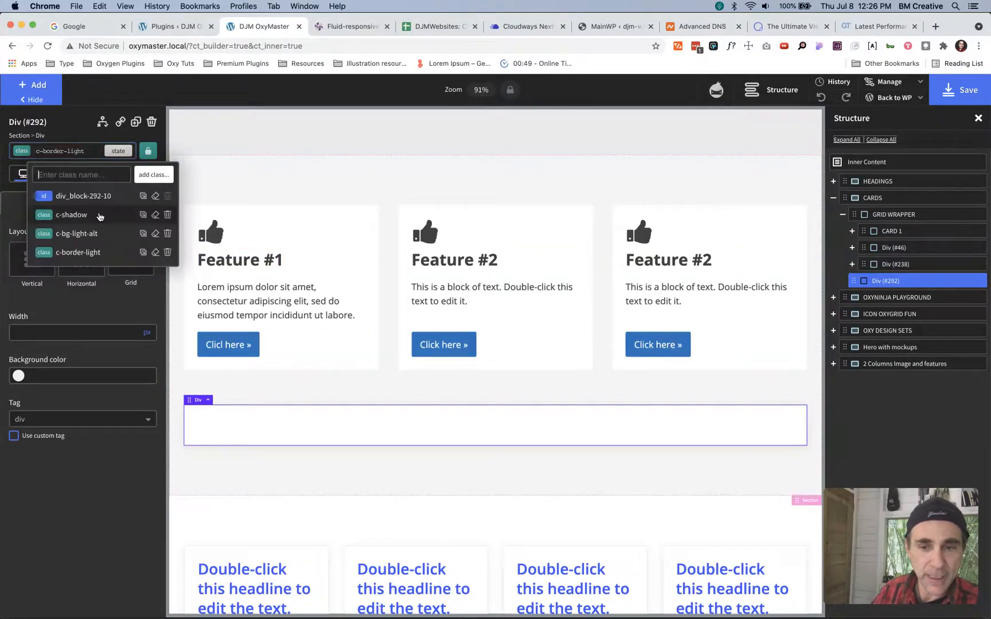
left_click(167, 253)
left_click(96, 151)
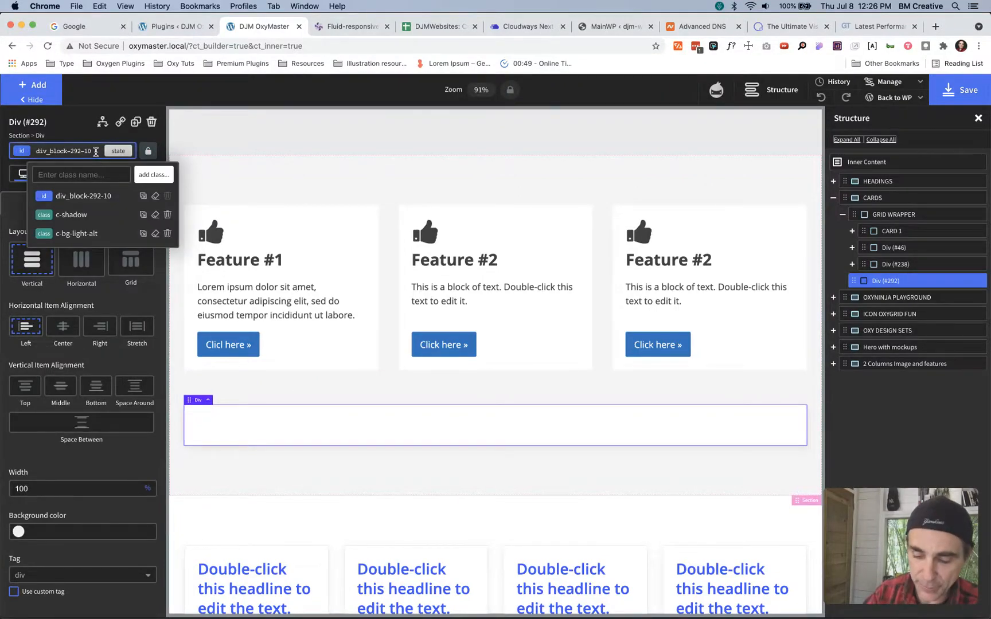
type("bor")
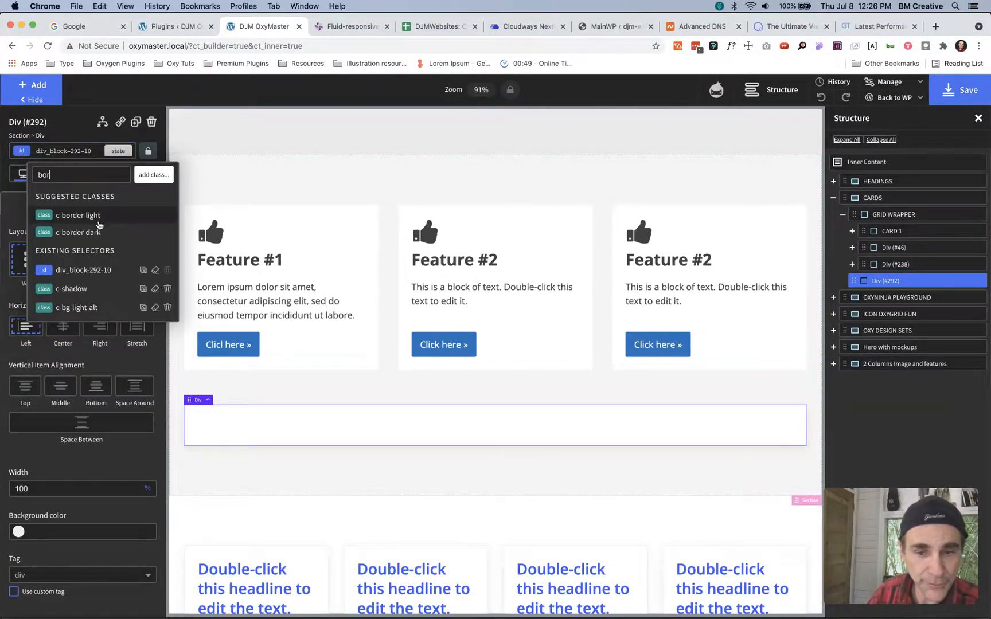
left_click(91, 232)
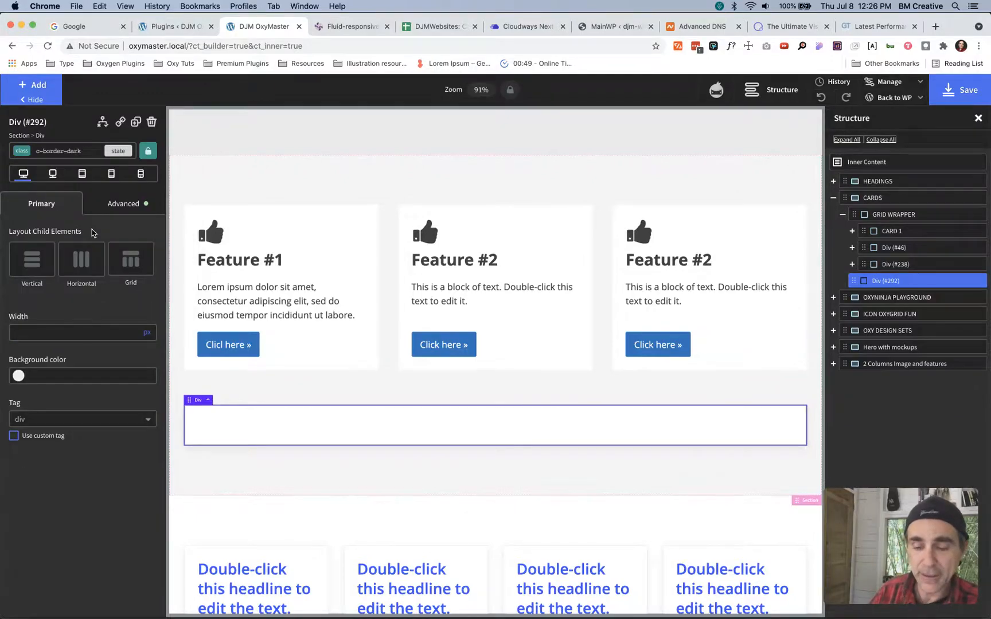
- Inspect the advanced background settings of the div's c-border-dark class
left_click(347, 347)
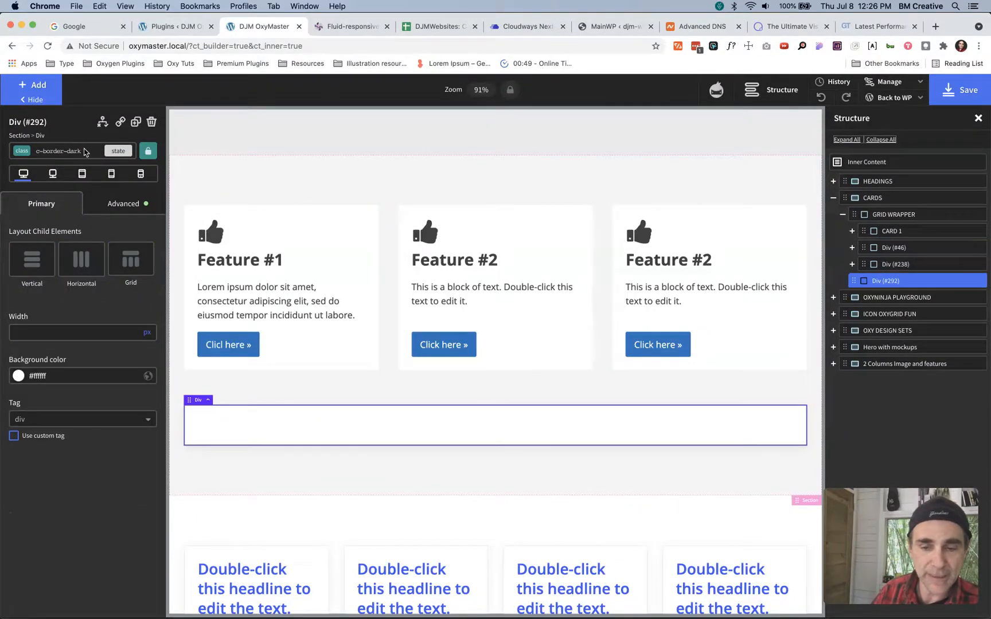
left_click(112, 207)
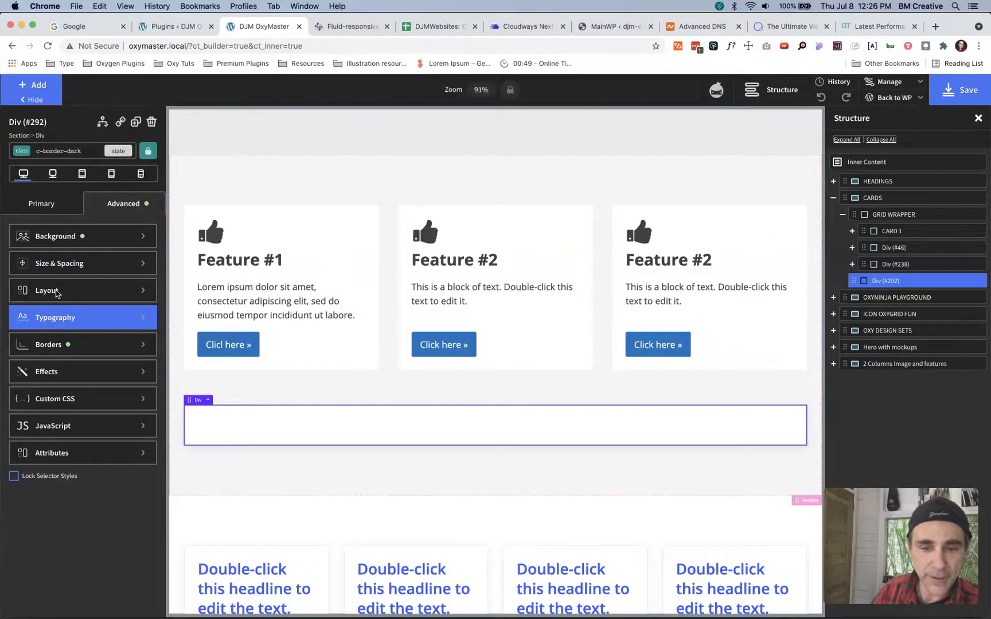
left_click(51, 236)
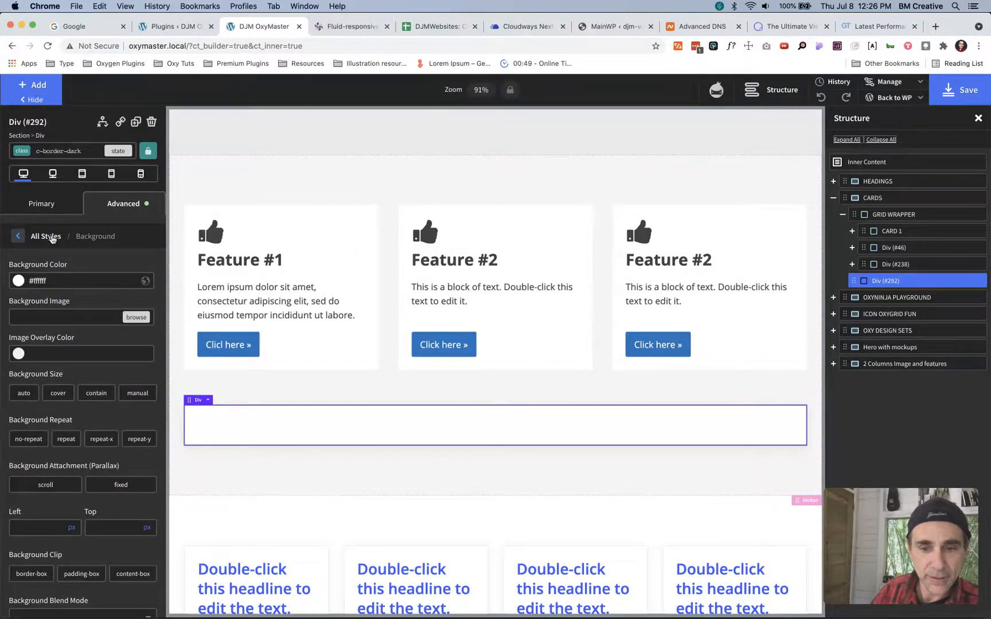
left_click(57, 282)
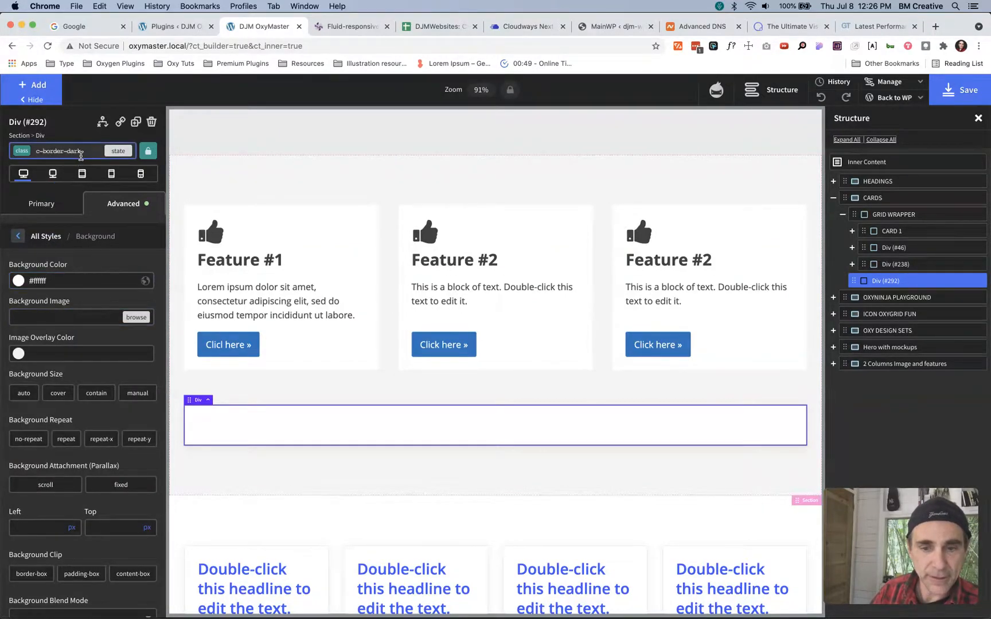
- Make c-border-dark the active selector and examine its border settings, including the choice of border sides
left_click(64, 151)
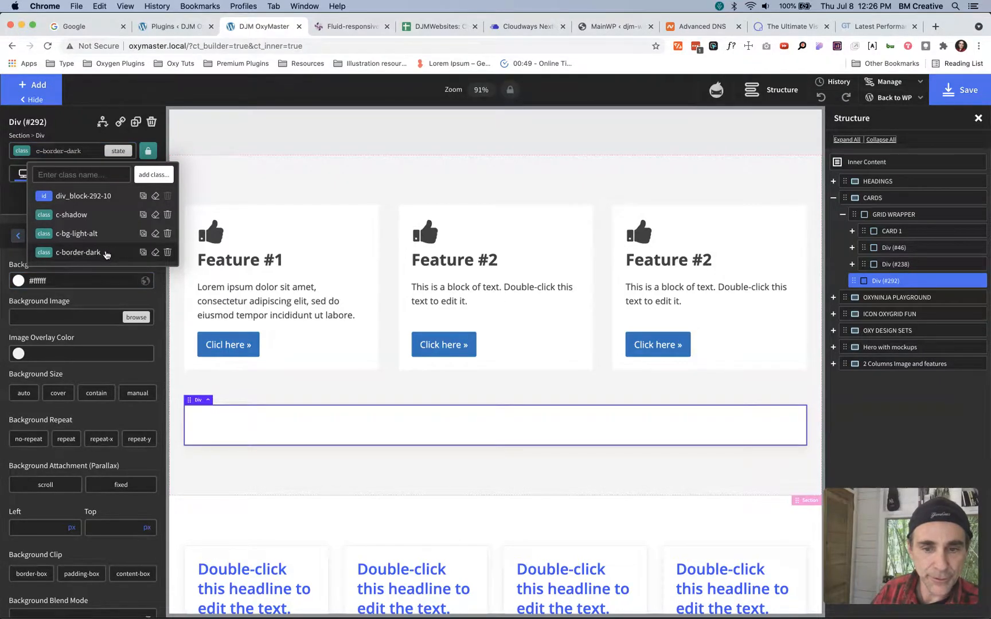
left_click(75, 253)
left_click(114, 213)
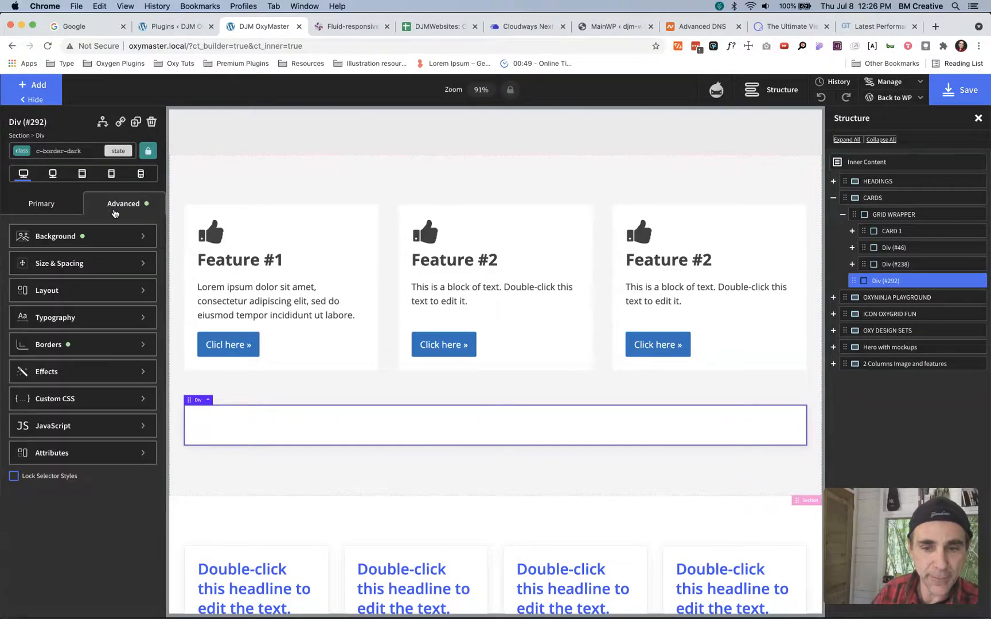
left_click(50, 344)
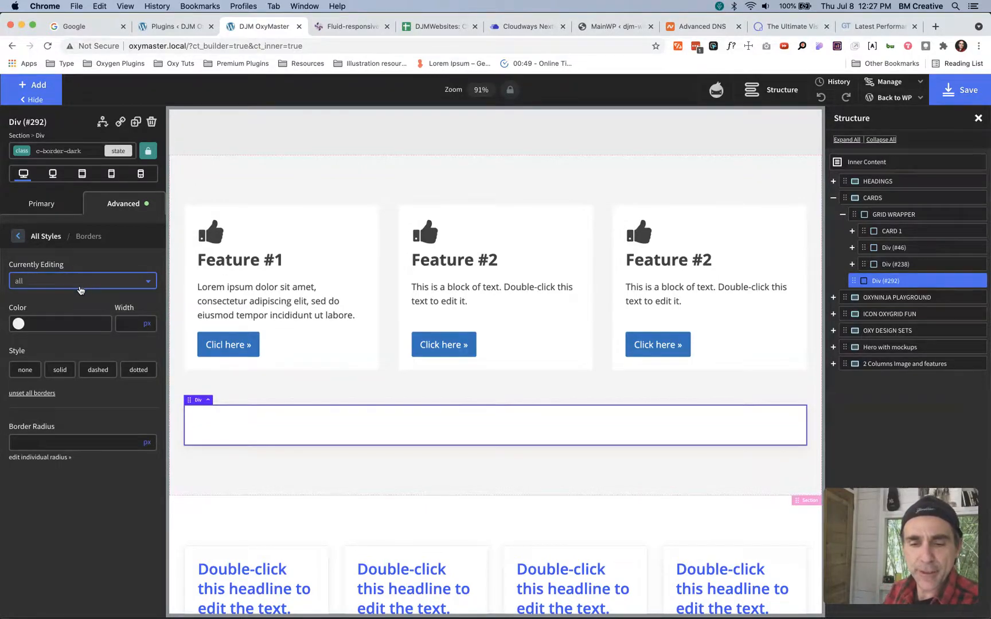
left_click(81, 288)
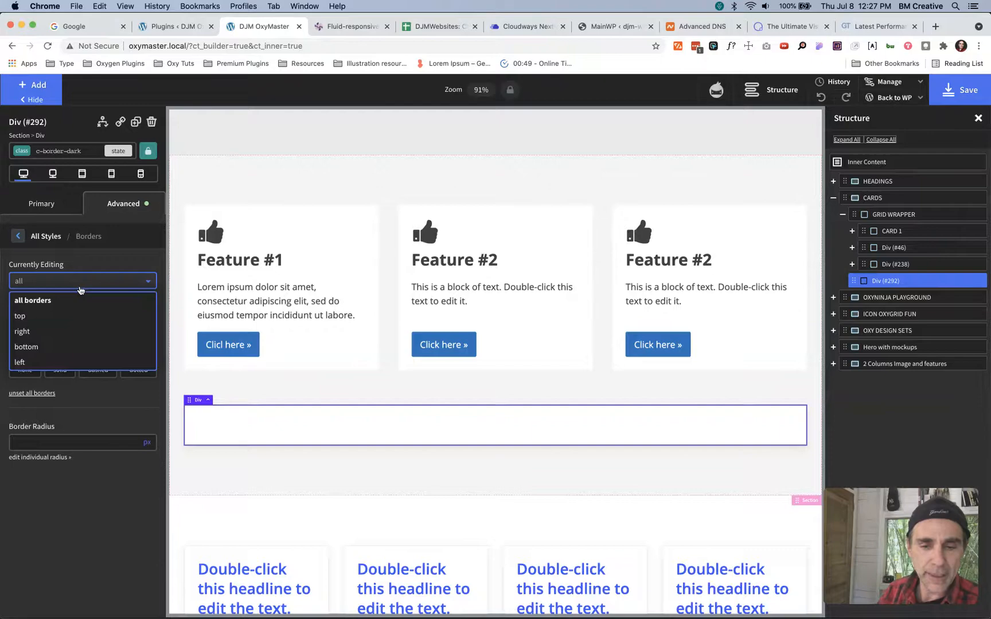
left_click(97, 264)
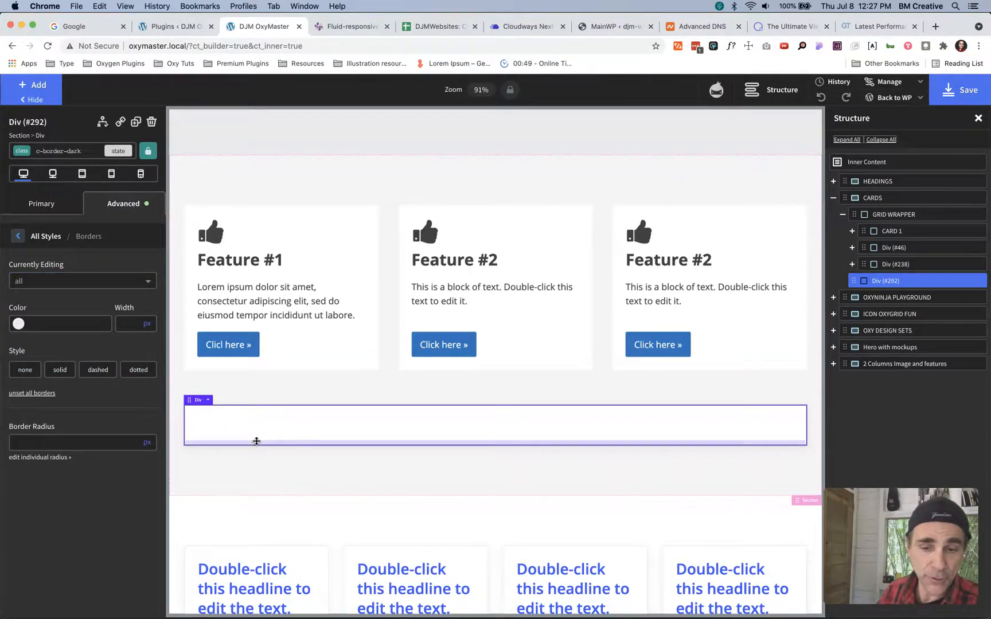
left_click(122, 211)
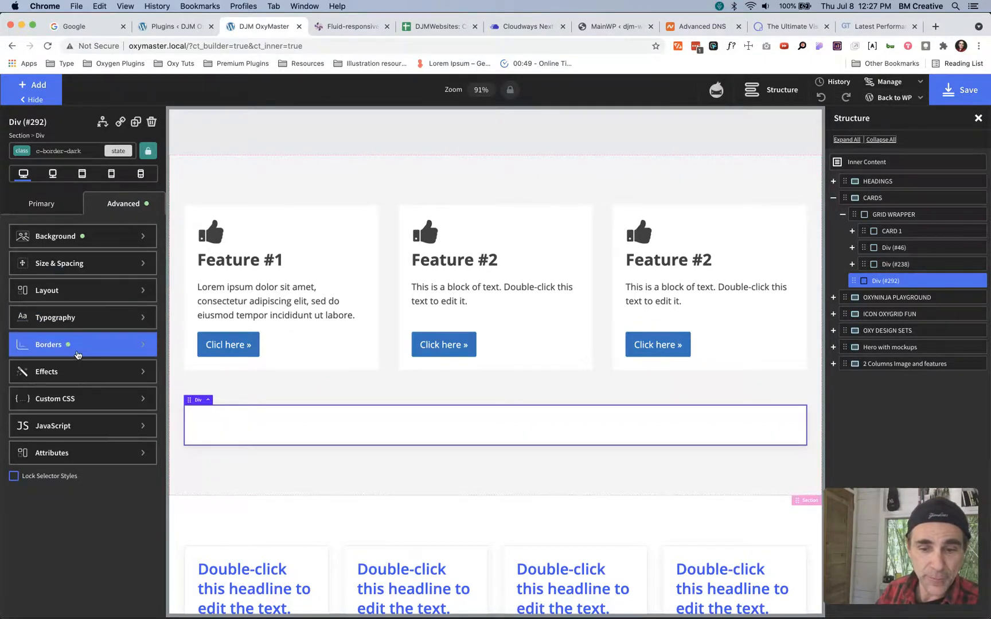
left_click(47, 349)
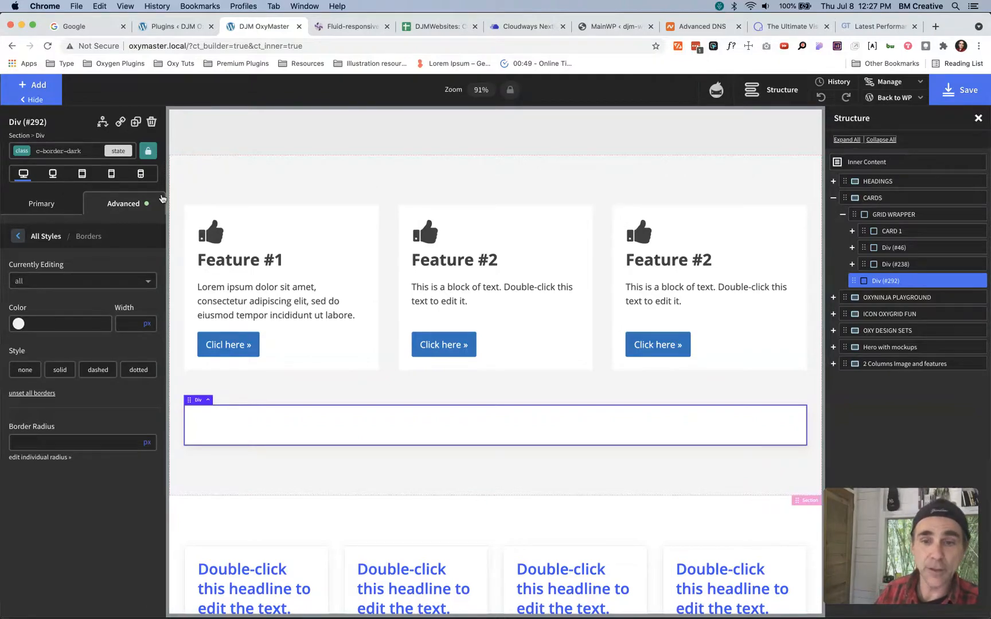
- Lock the div's selector to its ID, review its assigned classes, and remove the lock
left_click(148, 151)
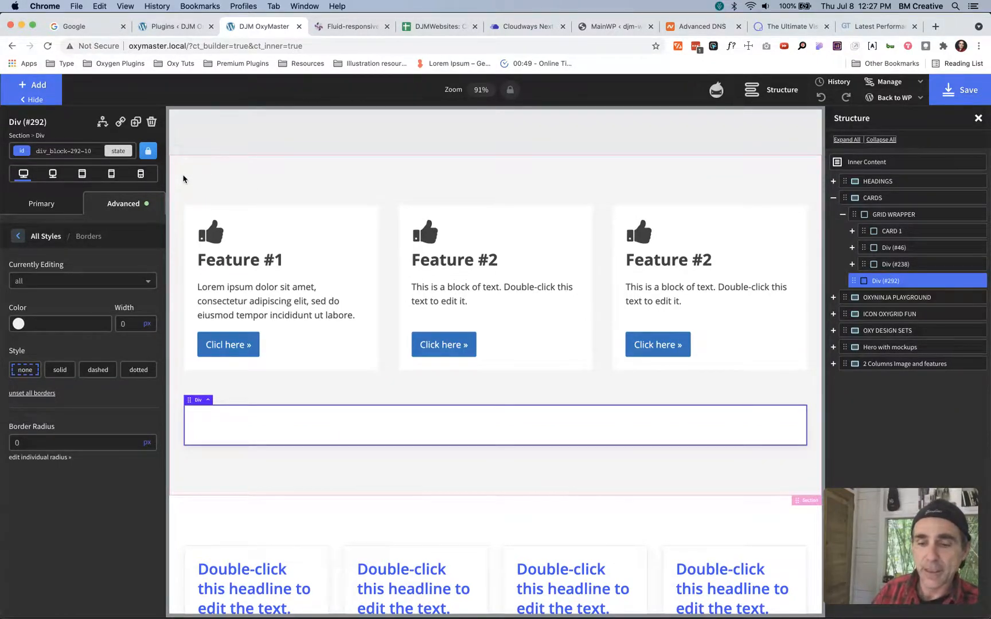
left_click(90, 154)
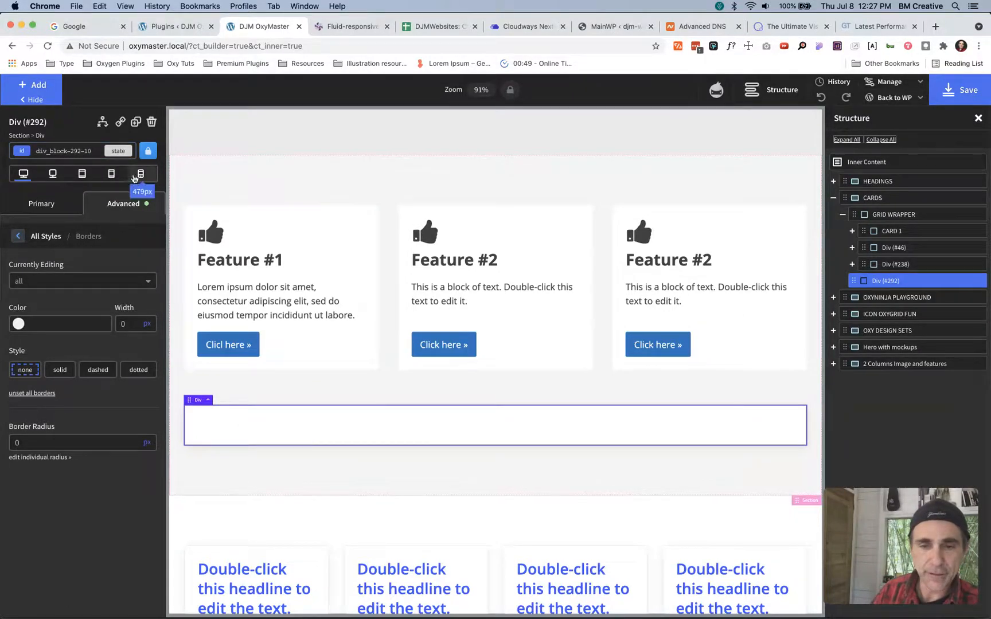
left_click(95, 151)
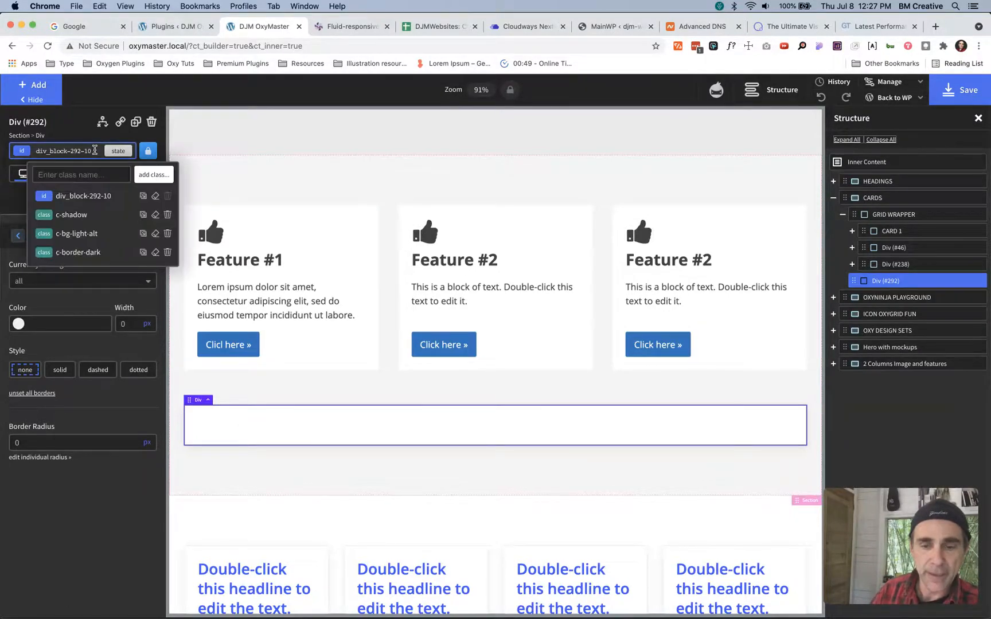
left_click(149, 152)
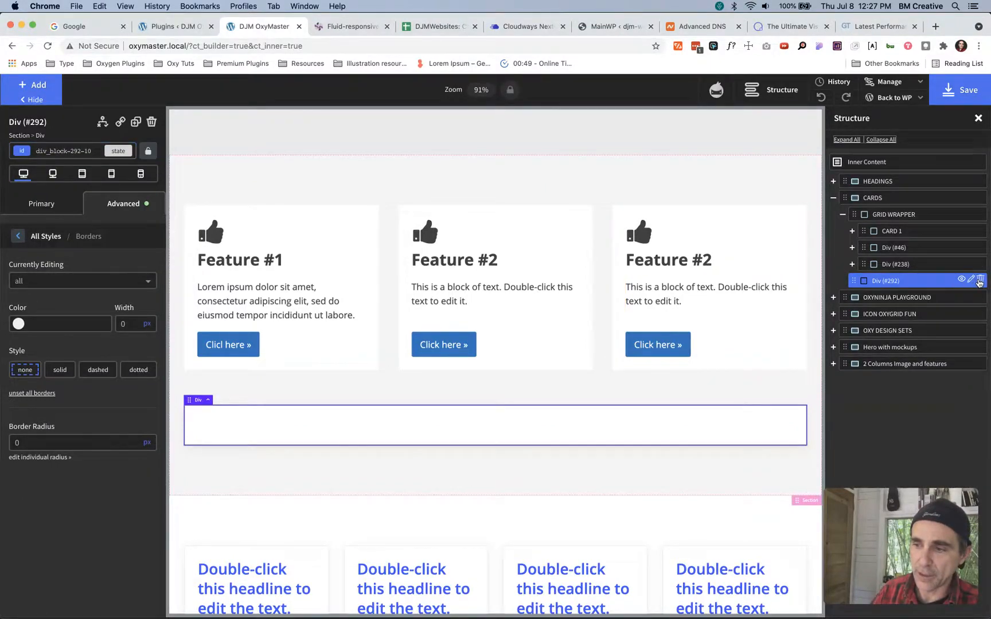
- Delete the empty div below GRID WRAPPER and remove the c-margin-bottom-xl class from GRID WRAPPER
left_click(979, 280)
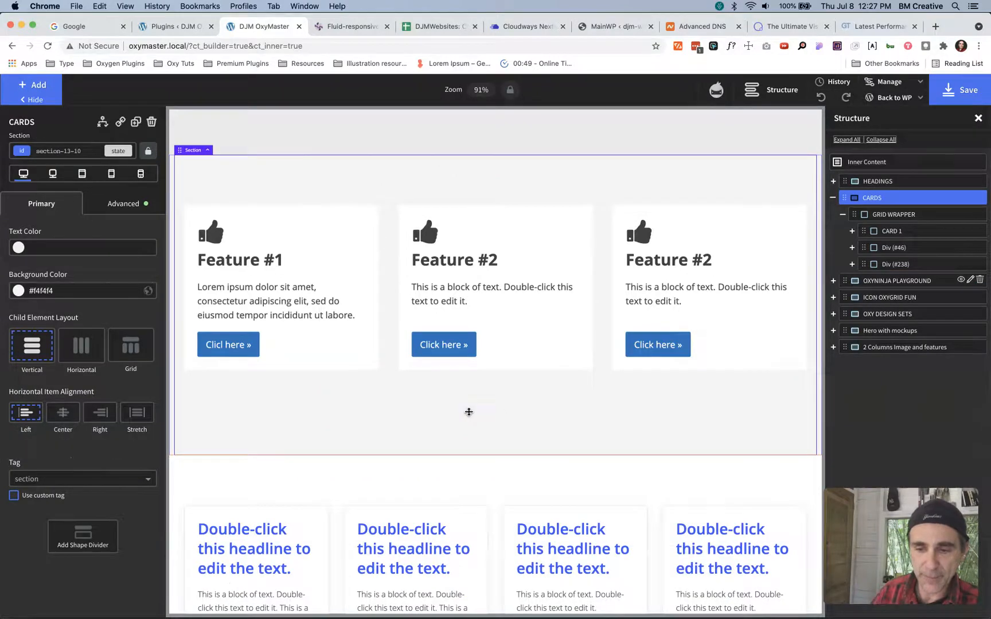
left_click(892, 217)
left_click(68, 151)
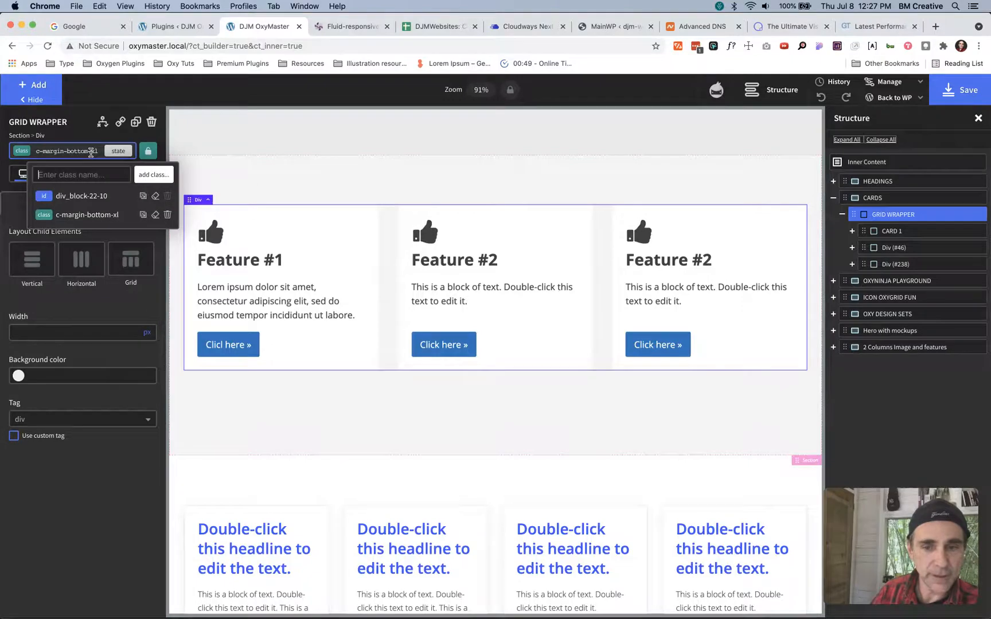
left_click(167, 215)
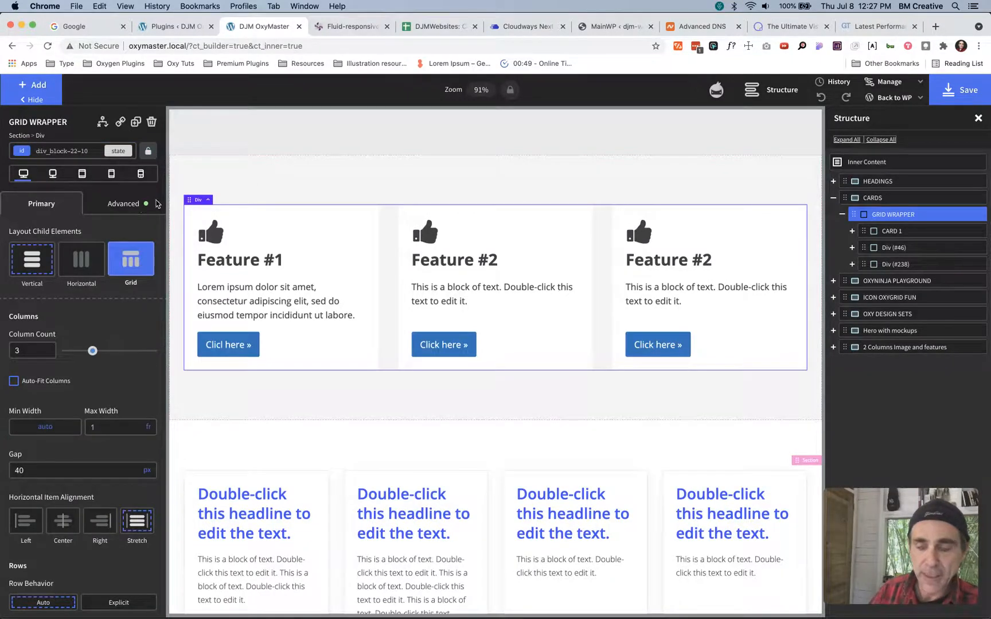